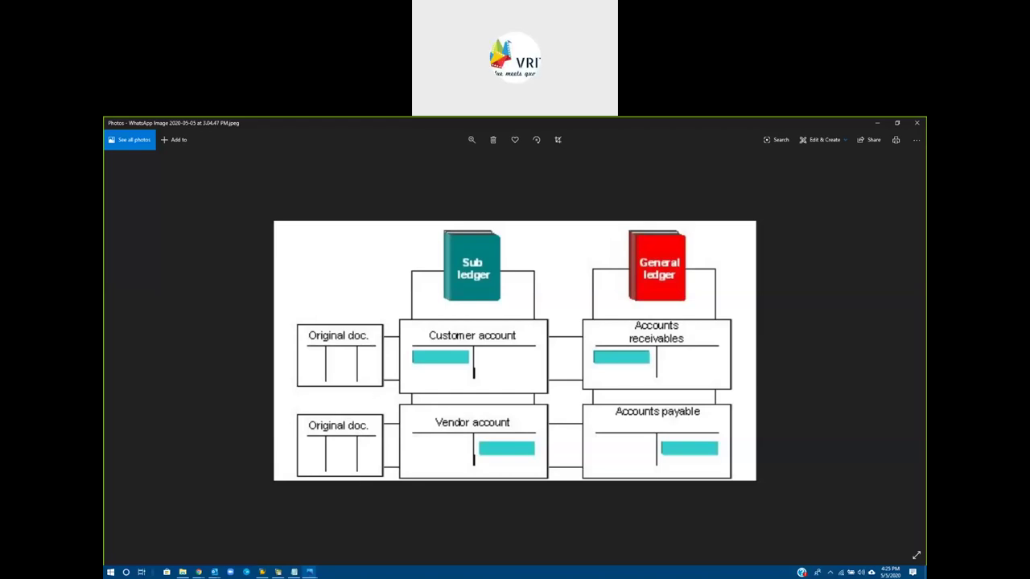
# Step: Open G/L account 100009 (Bank Account) in company code 3333 via FS00
pyautogui.click(277, 572)
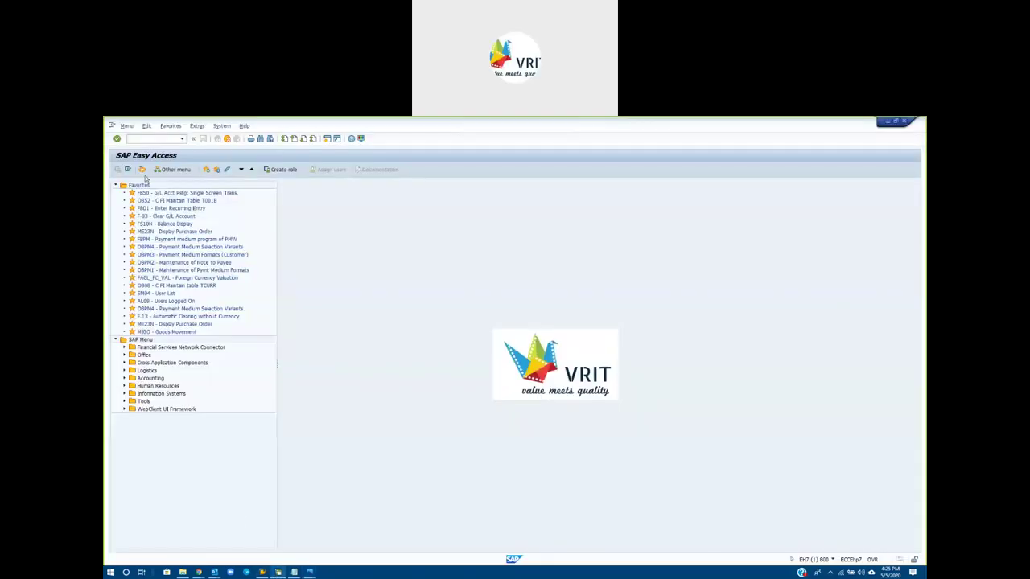
pyautogui.click(136, 138)
pyautogui.write('FS00')
pyautogui.press('Return')
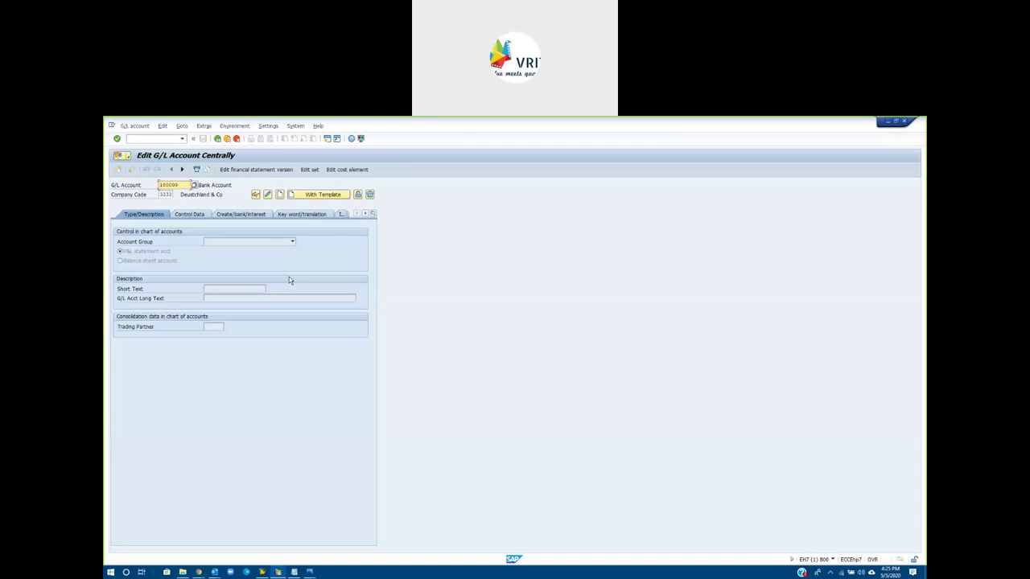
pyautogui.press('Return')
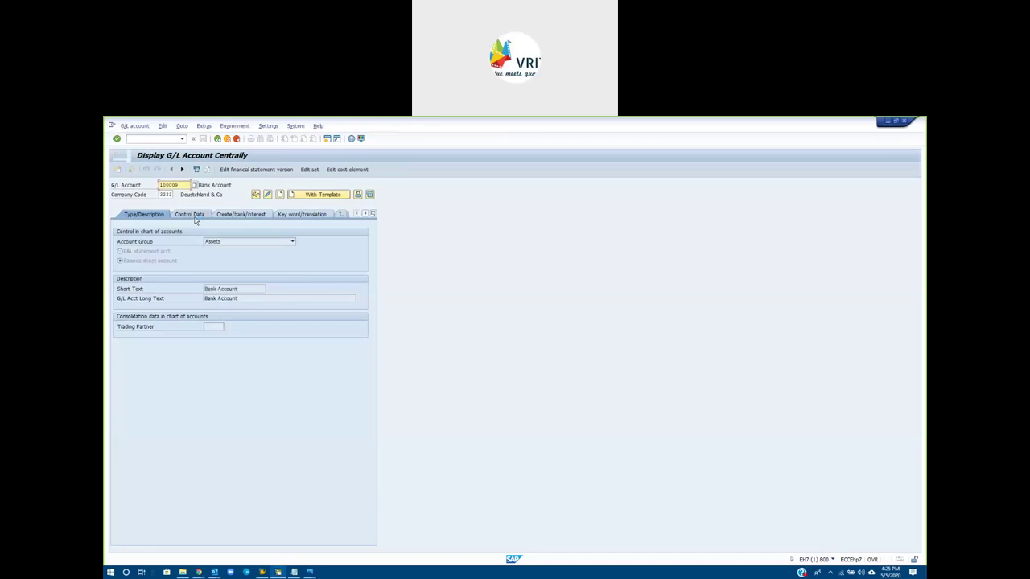
# Step: Check Control Data for 100009, leaving the reconciliation account type blank, and select the account number
pyautogui.click(190, 214)
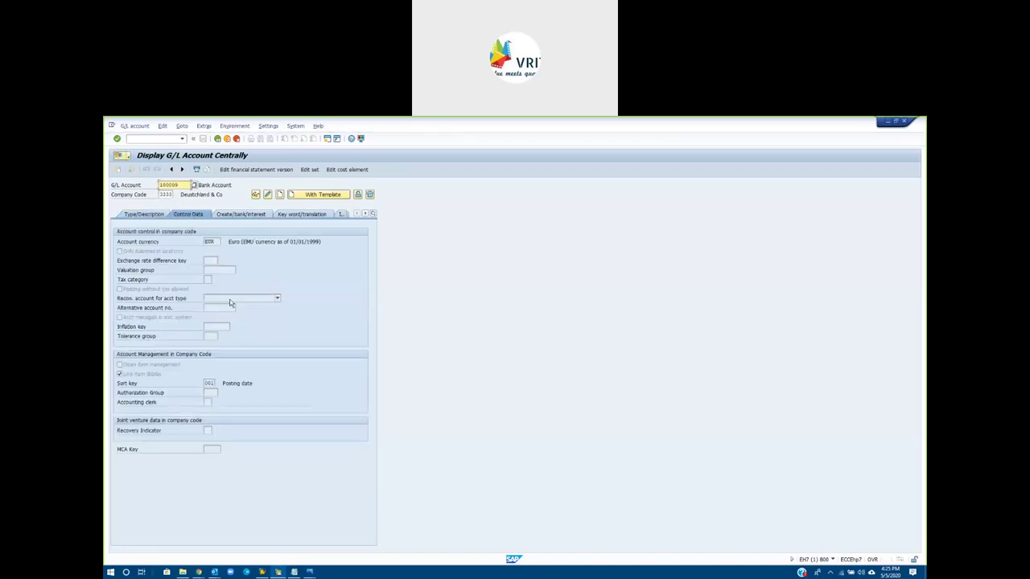
pyautogui.click(230, 300)
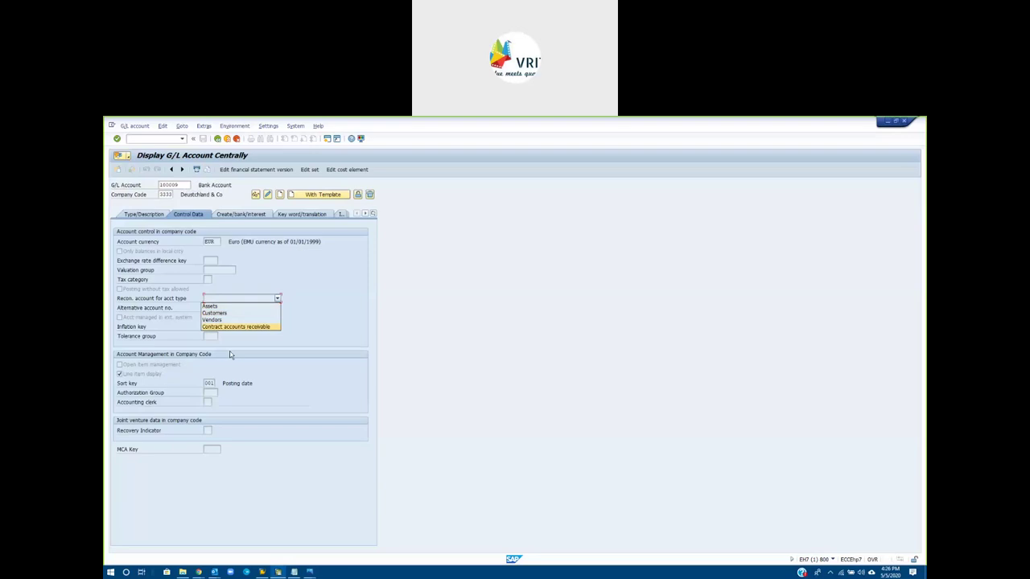
pyautogui.click(182, 187)
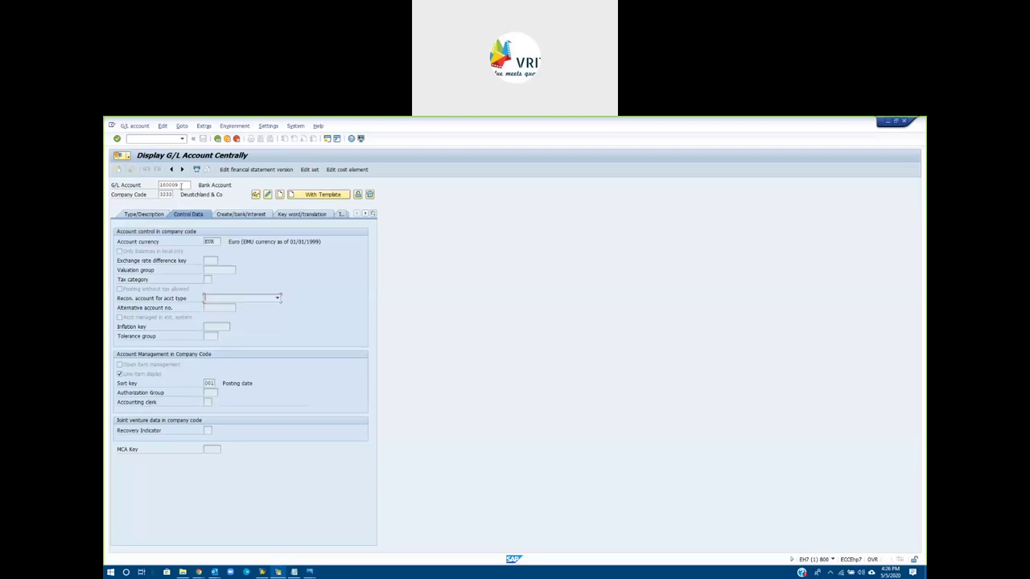
pyautogui.doubleClick(182, 186)
# Step: Search company code 3333 G/L accounts and choose Sundry Creditors 100980 from the results
pyautogui.click(195, 186)
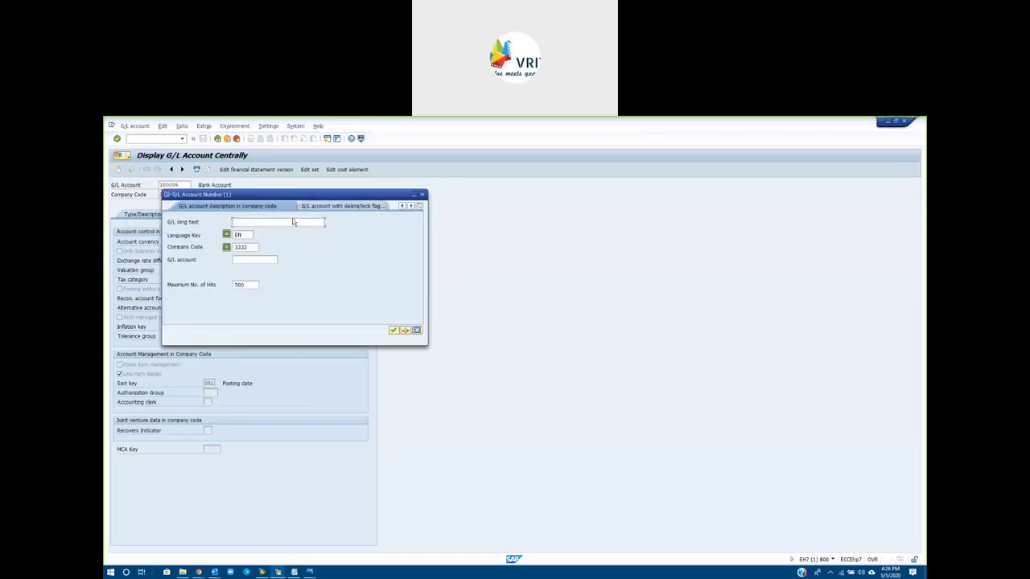
pyautogui.press('Return')
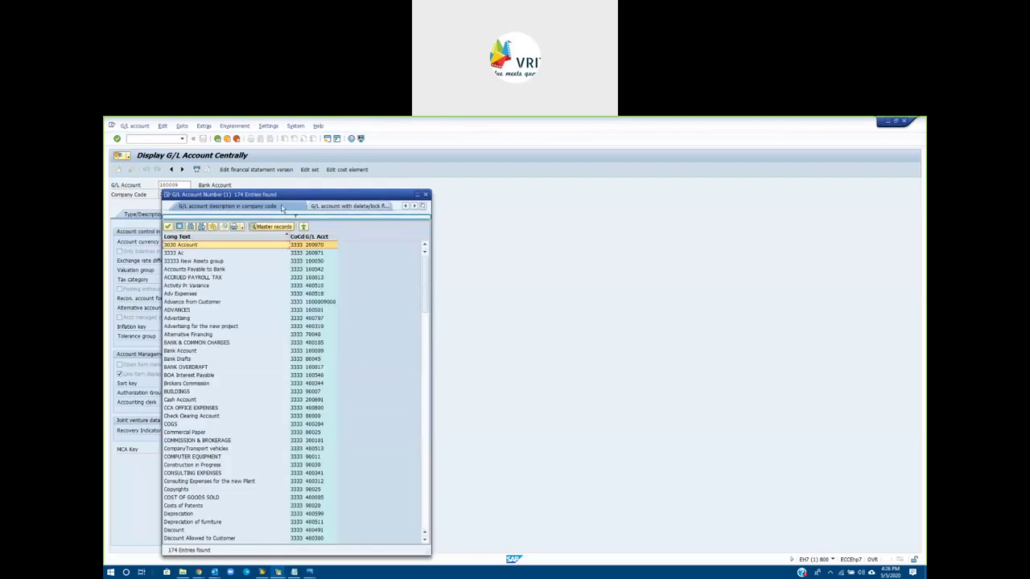
pyautogui.moveTo(276, 194); pyautogui.dragTo(511, 153)
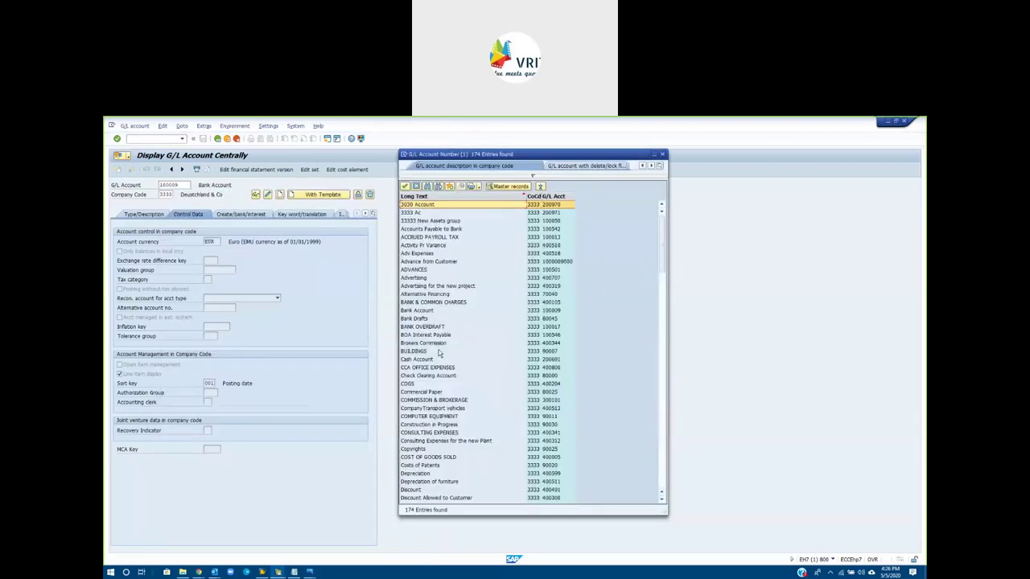
pyautogui.scroll(-10, 441, 370)
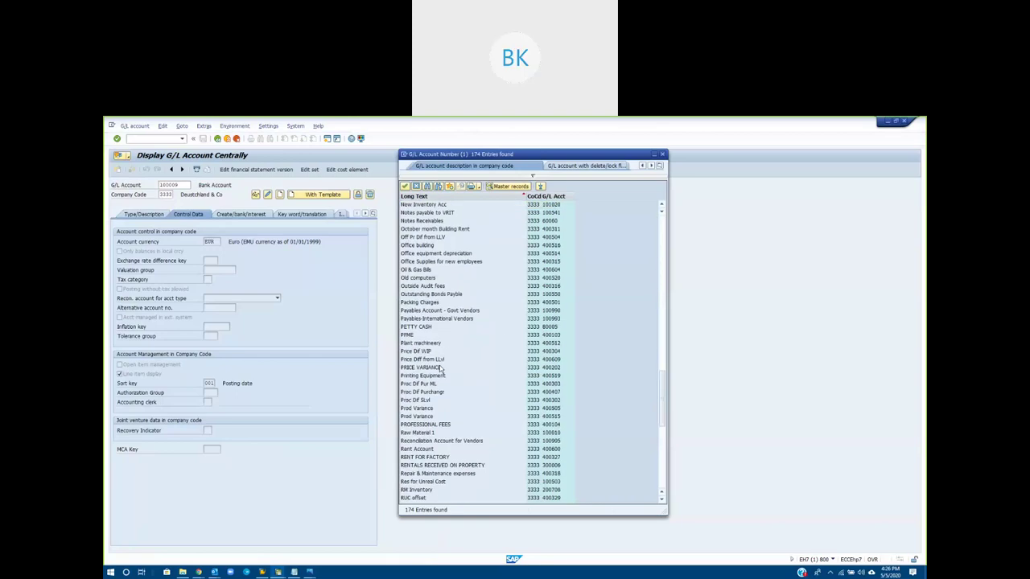
pyautogui.scroll(-10, 440, 369)
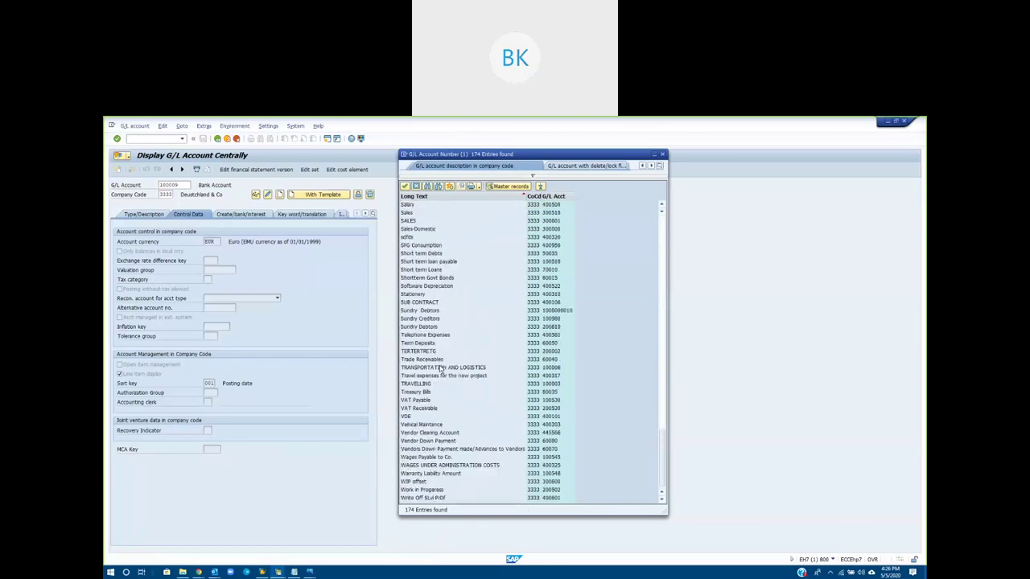
pyautogui.click(439, 444)
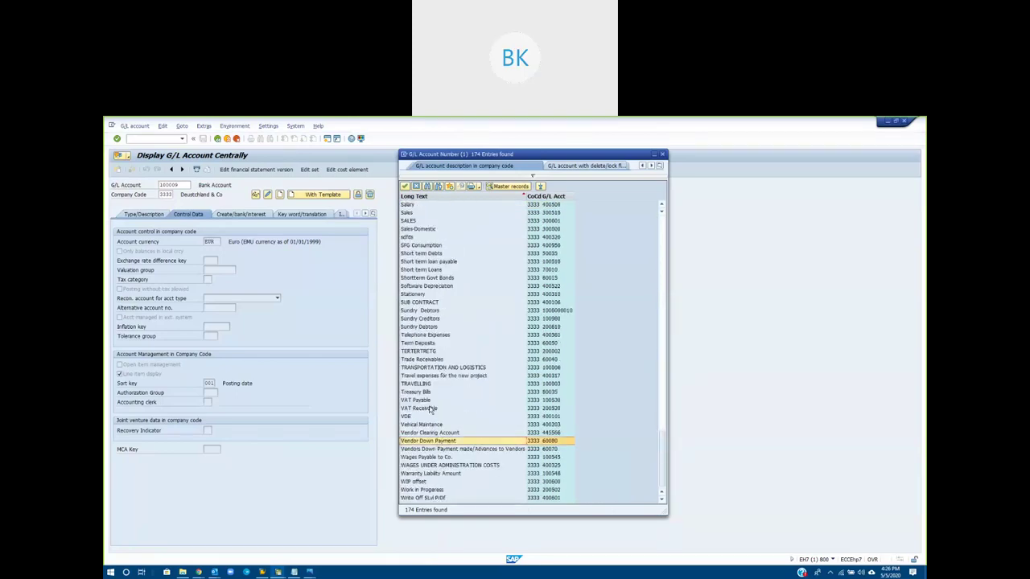
pyautogui.click(427, 320)
pyautogui.doubleClick(421, 319)
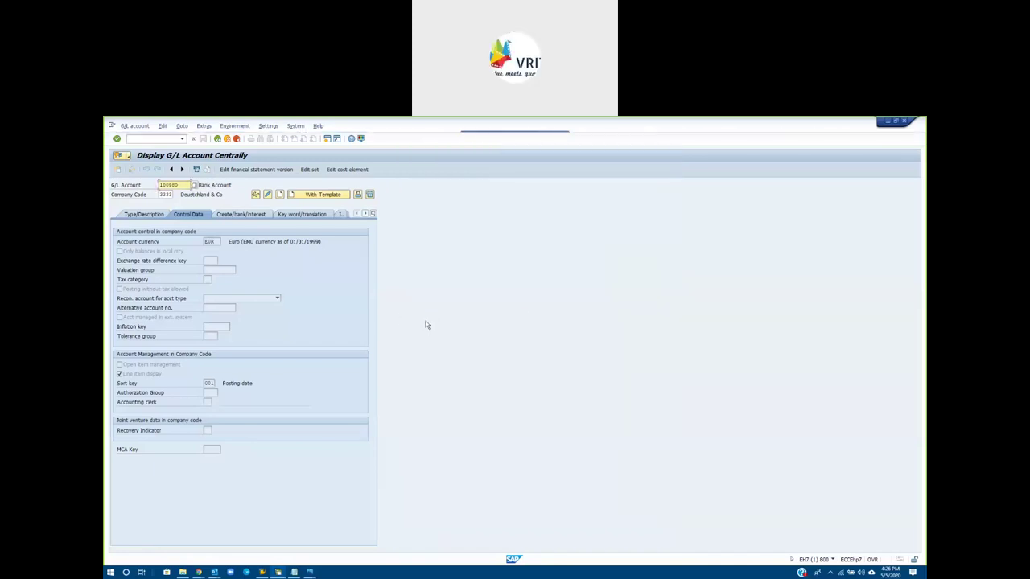
# Step: Load Sundry Creditors 100980 and review its Type/Description and Control Data (Vendors reconciliation)
pyautogui.press('Return')
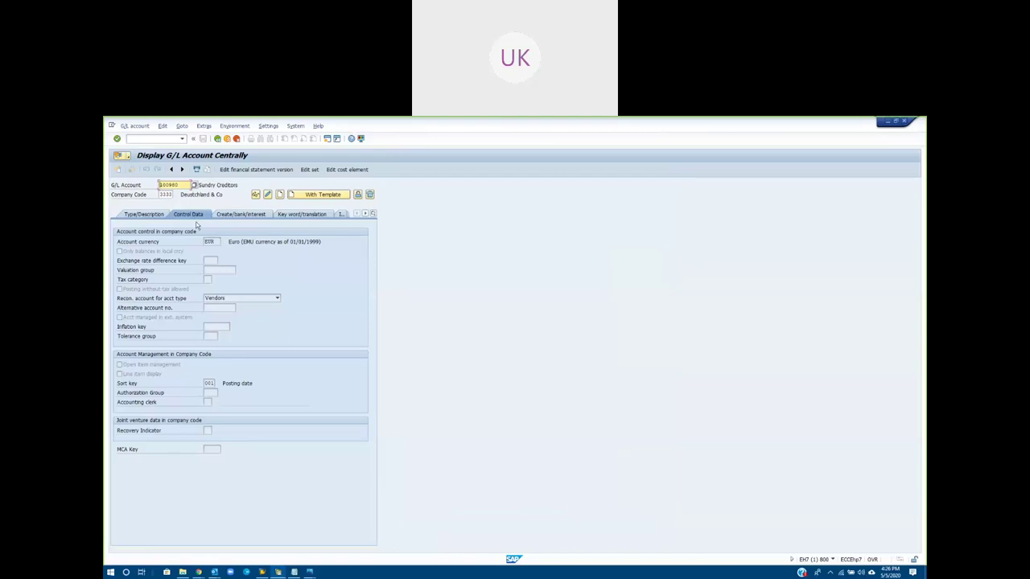
pyautogui.moveTo(185, 185); pyautogui.dragTo(133, 193)
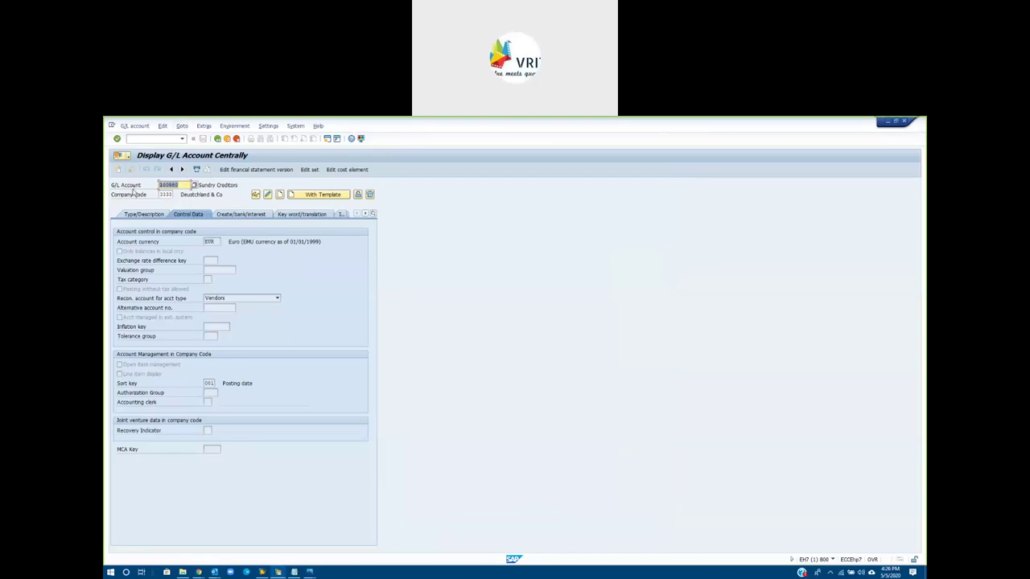
pyautogui.click(134, 193)
pyautogui.click(241, 185)
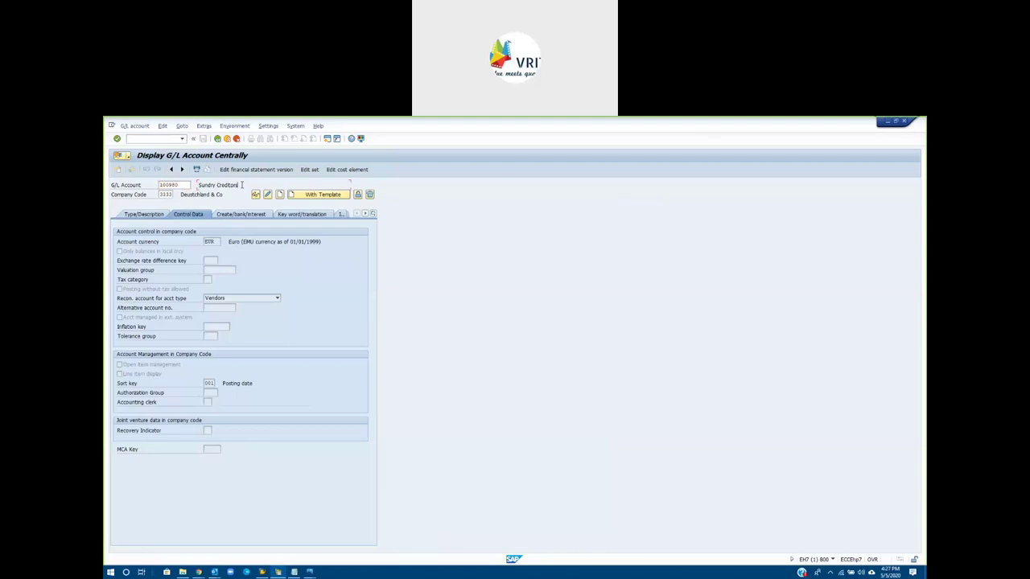
pyautogui.click(156, 216)
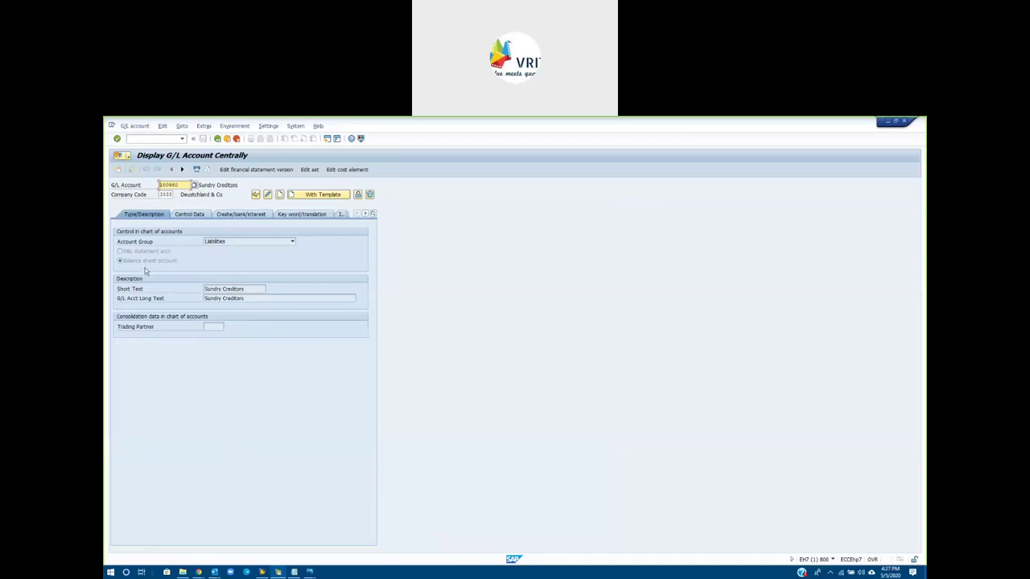
pyautogui.click(200, 215)
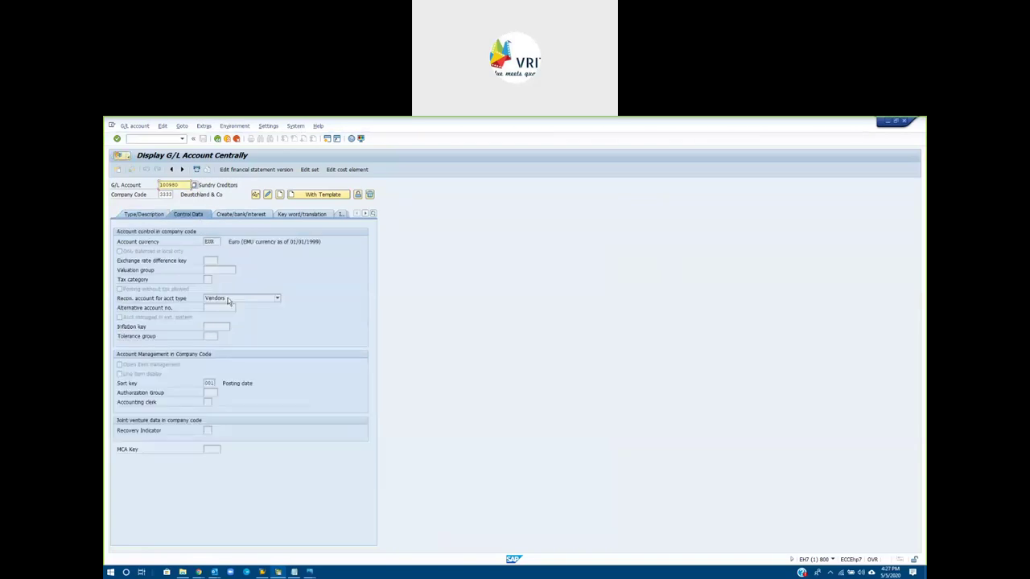
pyautogui.doubleClick(181, 185)
pyautogui.click(180, 185)
pyautogui.moveTo(185, 185); pyautogui.dragTo(149, 184)
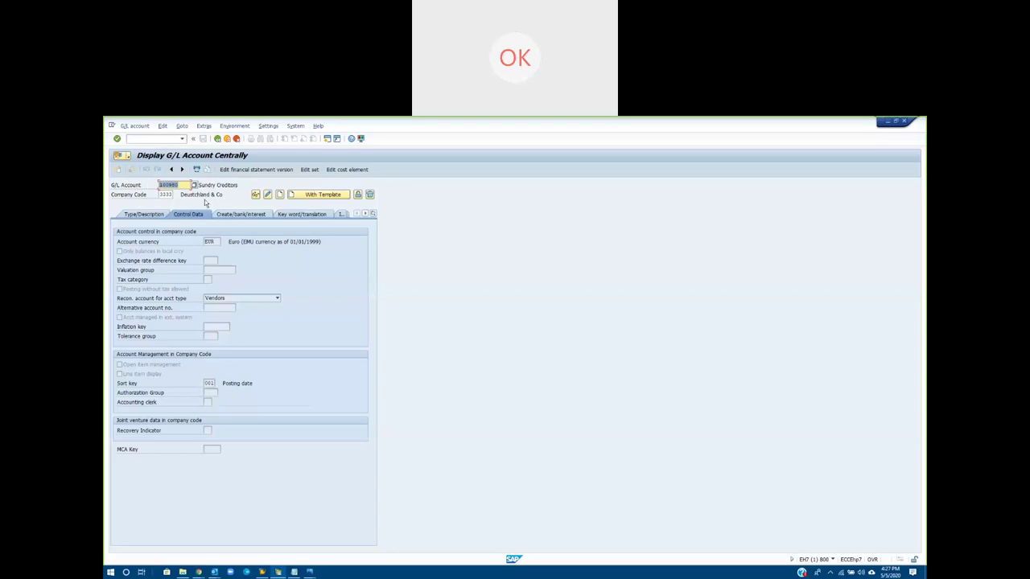
# Step: Open a new session and start vendor creation with FK01
pyautogui.click(146, 139)
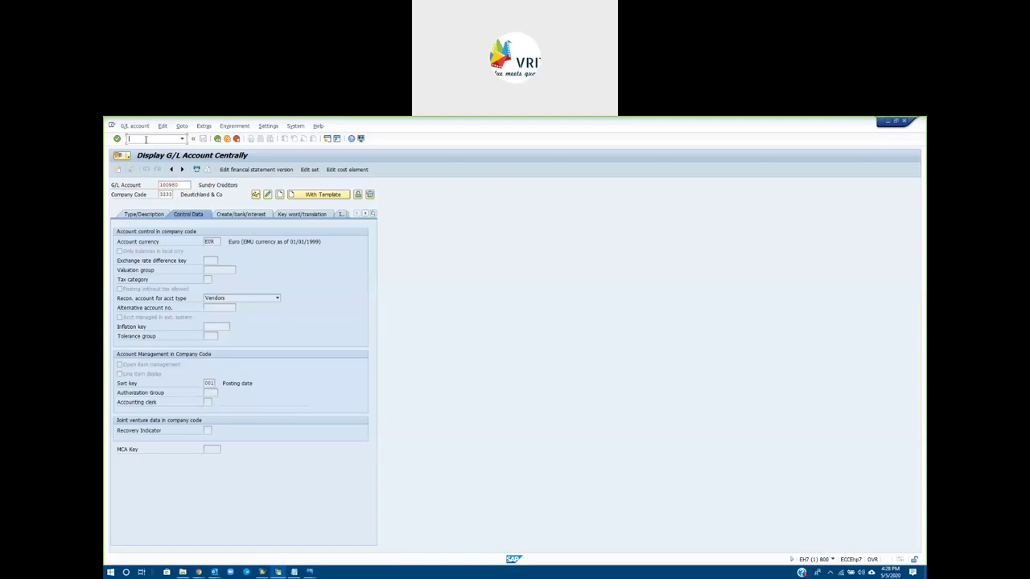
pyautogui.write('/ofs00')
pyautogui.press('Return')
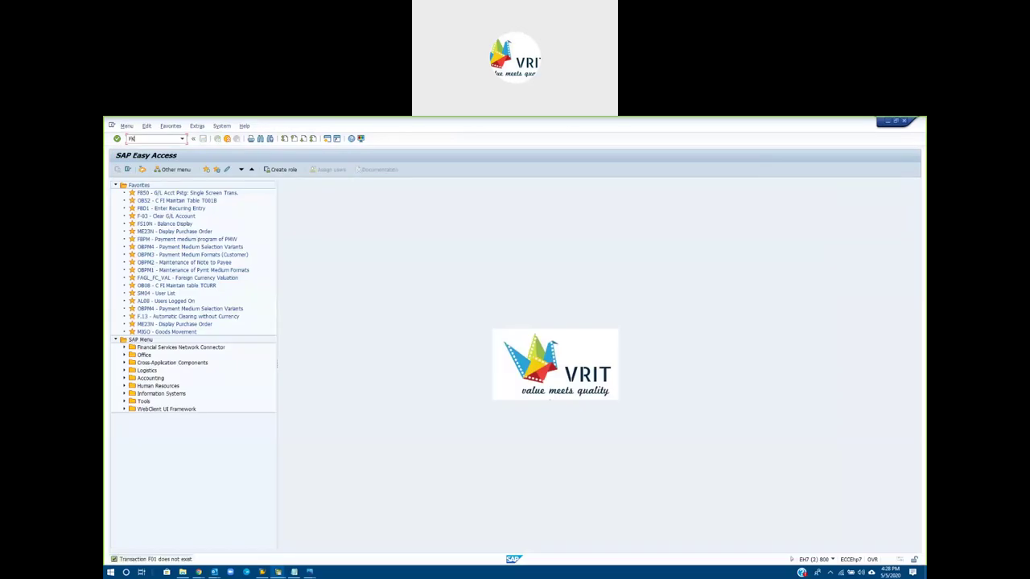
pyautogui.write('FK01')
pyautogui.press('Return')
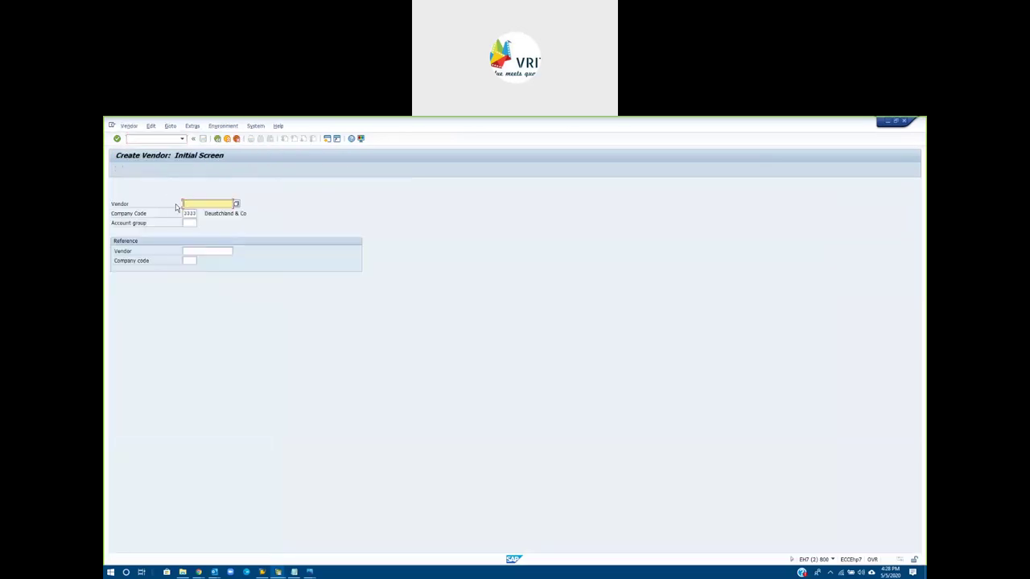
# Step: Set the account group to ZARG Vendors instead of 0001 and continue to the address screen
pyautogui.click(191, 250)
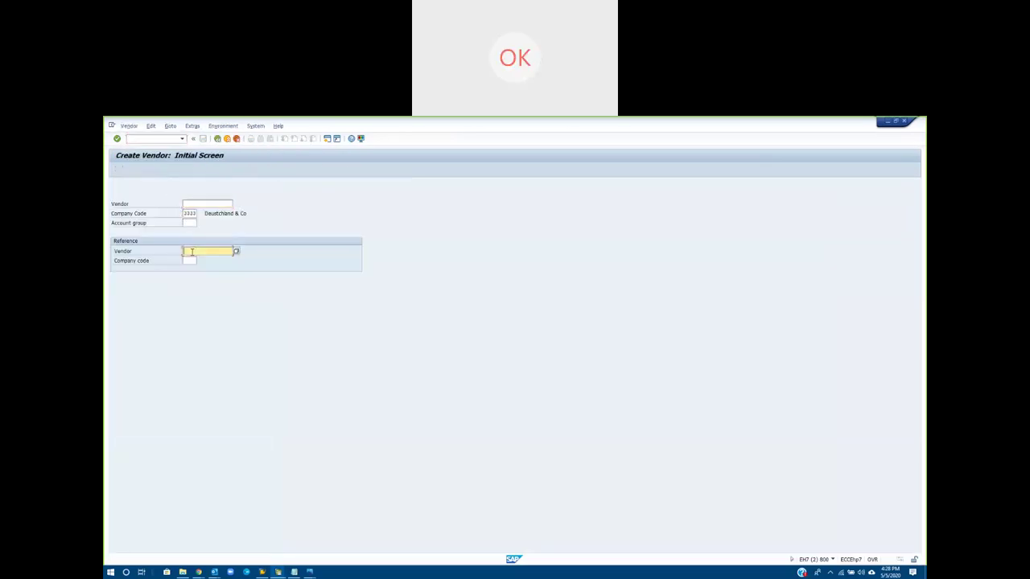
pyautogui.press('Return')
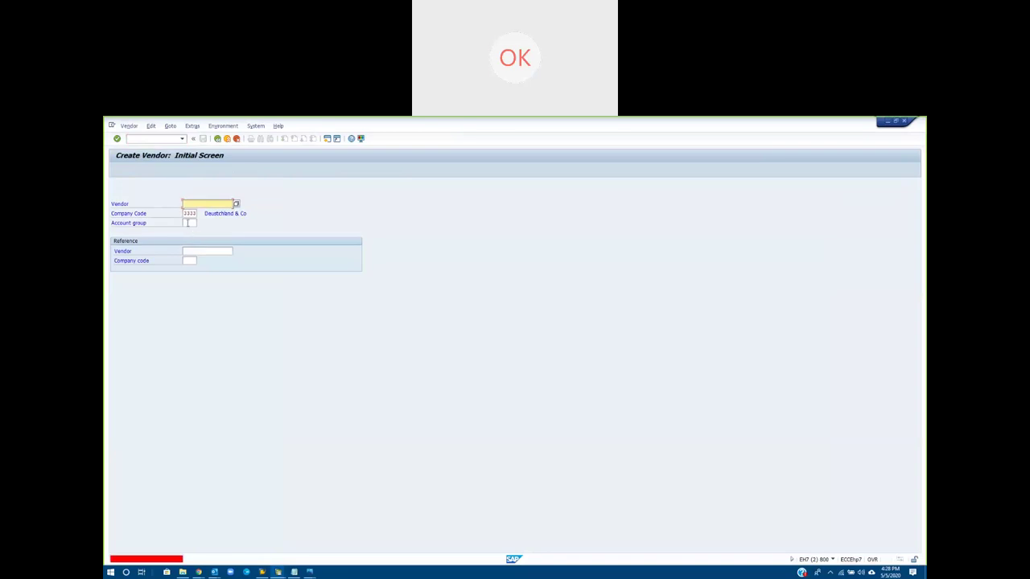
pyautogui.click(186, 223)
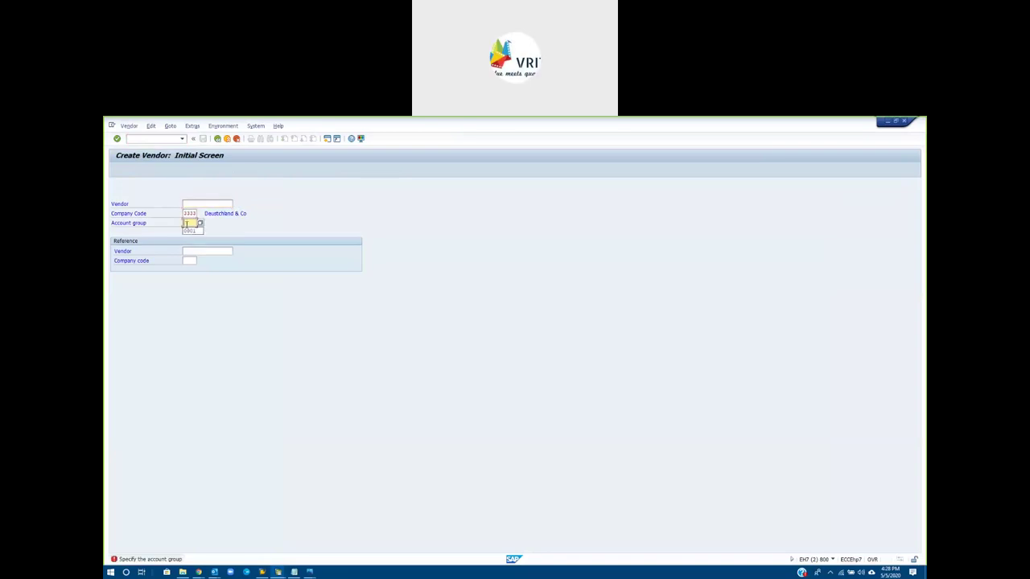
pyautogui.click(188, 231)
pyautogui.press('Return')
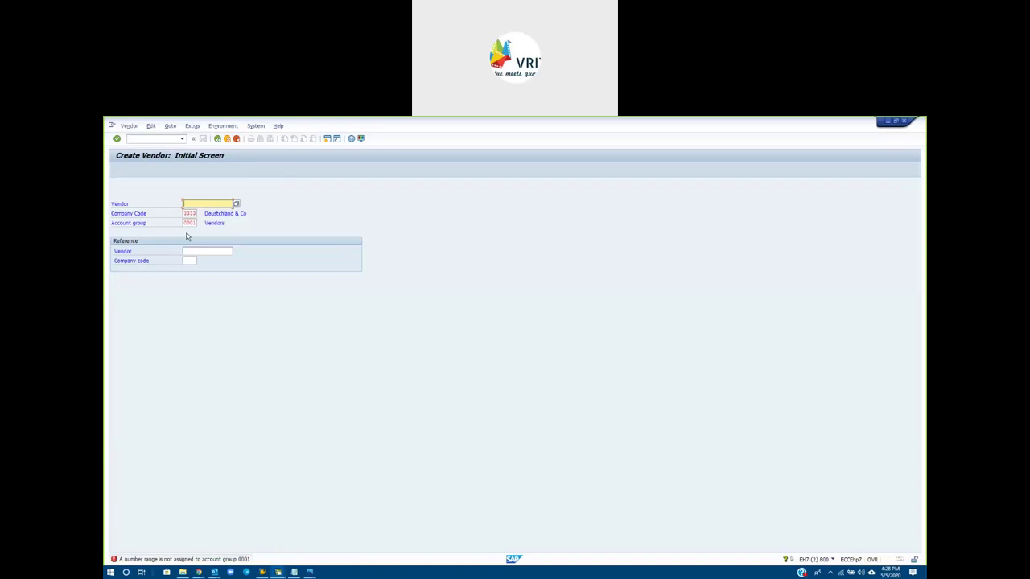
pyautogui.click(189, 223)
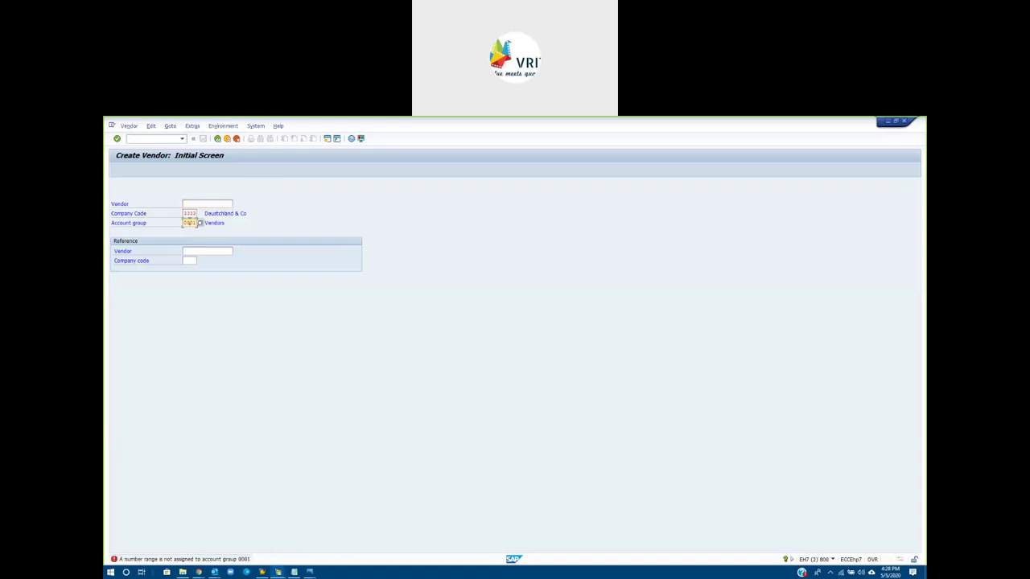
pyautogui.click(218, 251)
pyautogui.click(223, 251)
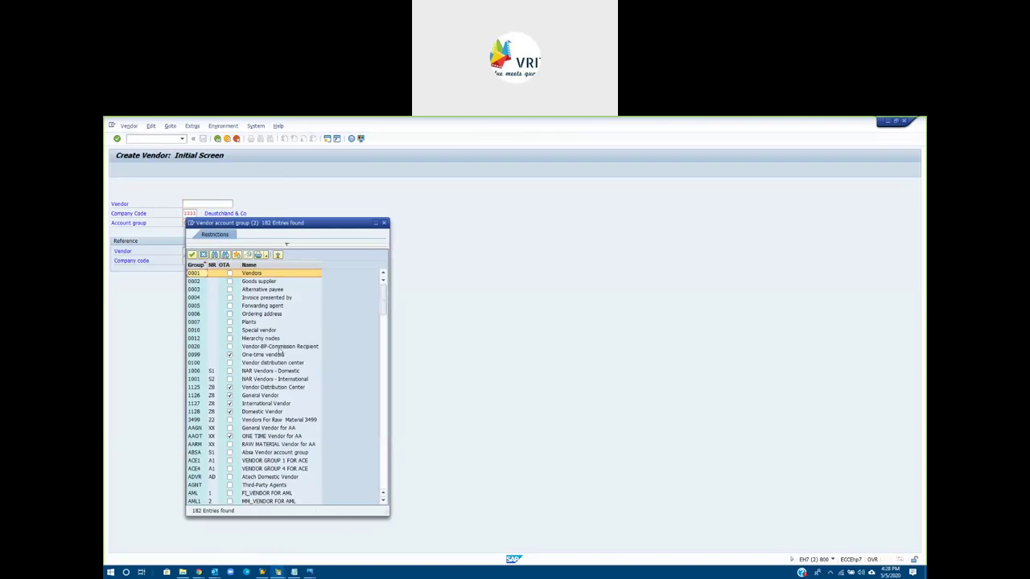
pyautogui.scroll(-10, 271, 440)
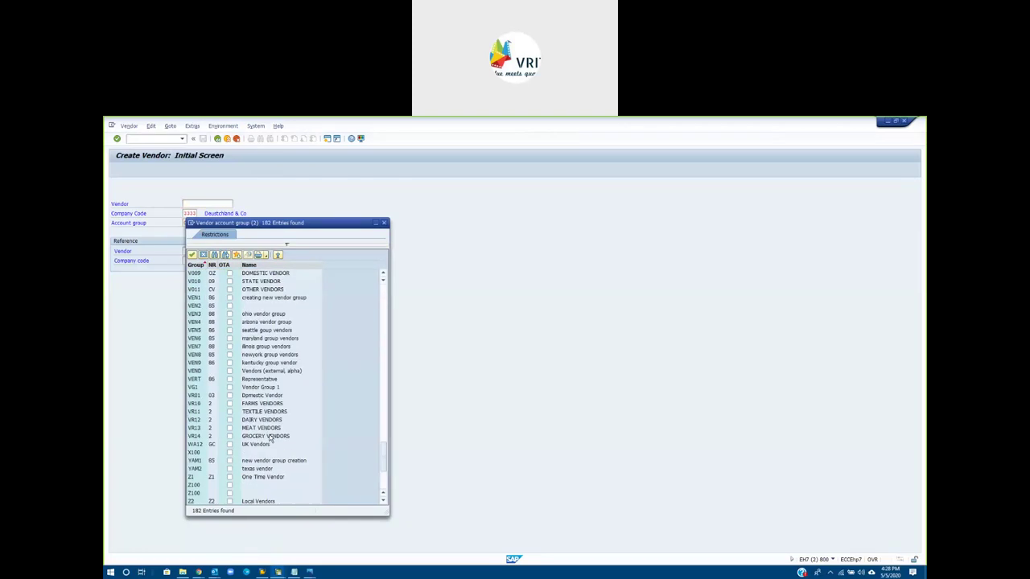
pyautogui.doubleClick(257, 429)
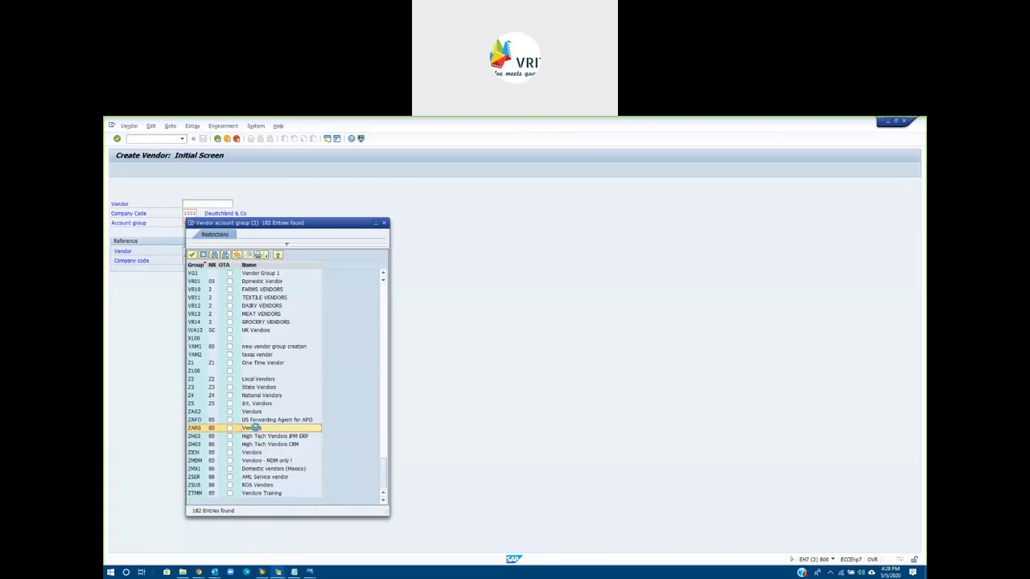
pyautogui.press('Return')
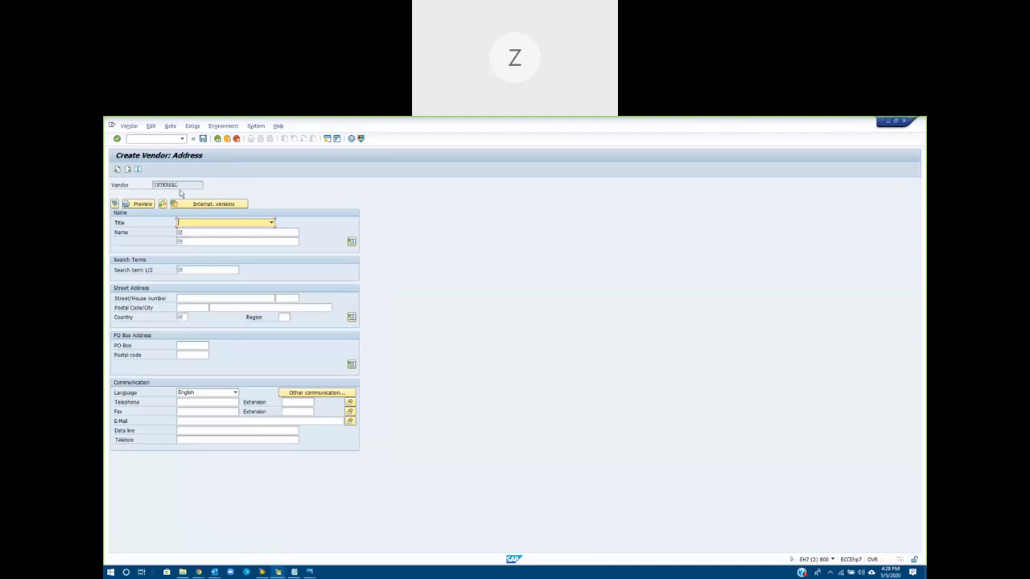
# Step: Enter vendor name Victoria's Secret with L Brands as the second name line
pyautogui.click(187, 234)
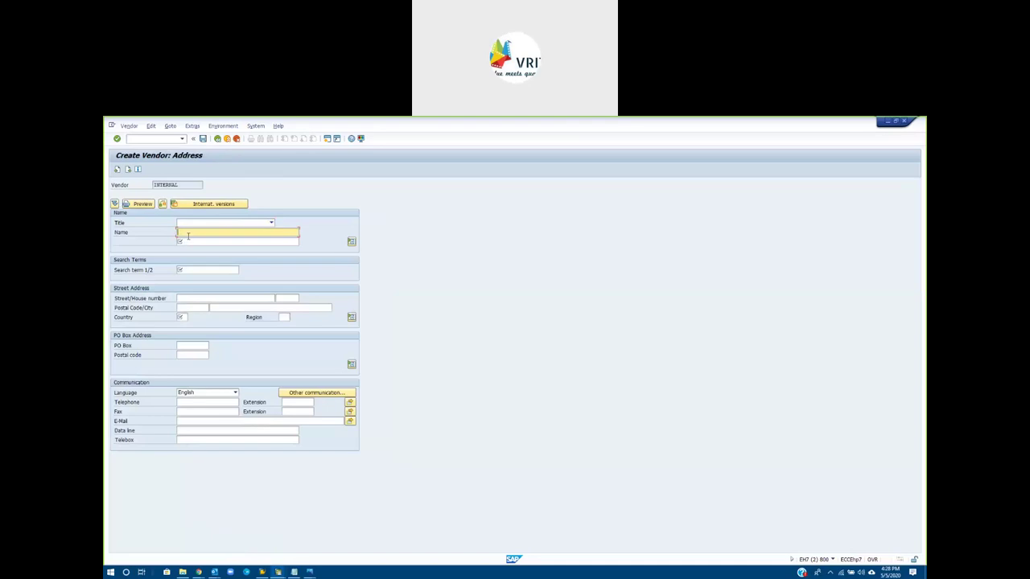
pyautogui.press('BackSpace')
pyautogui.write("Victoria's Secret")
pyautogui.press('Tab')
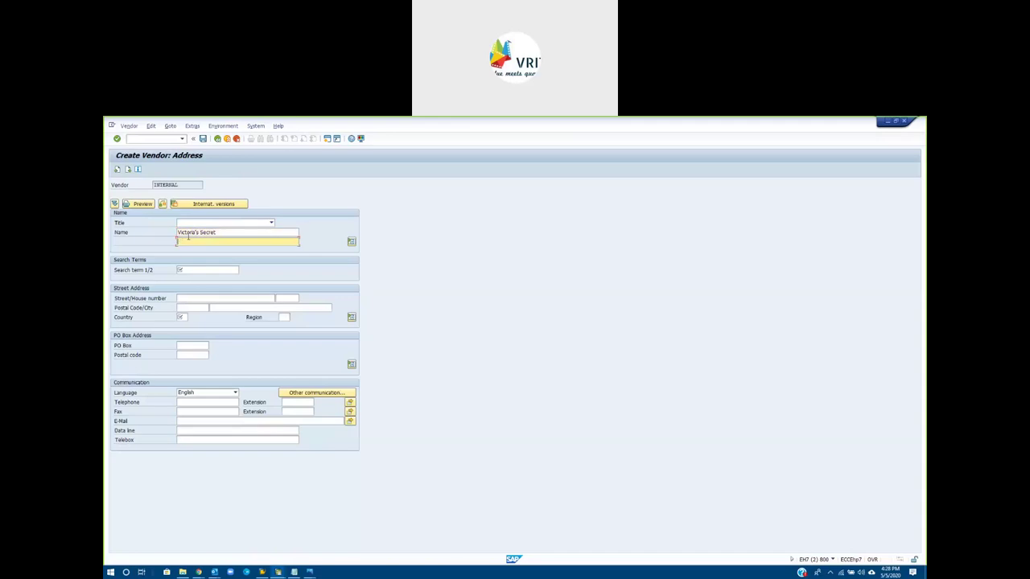
pyautogui.write('Inc.')
pyautogui.press('BackSpace')
pyautogui.press('BackSpace')
pyautogui.press('BackSpace')
pyautogui.press('BackSpace')
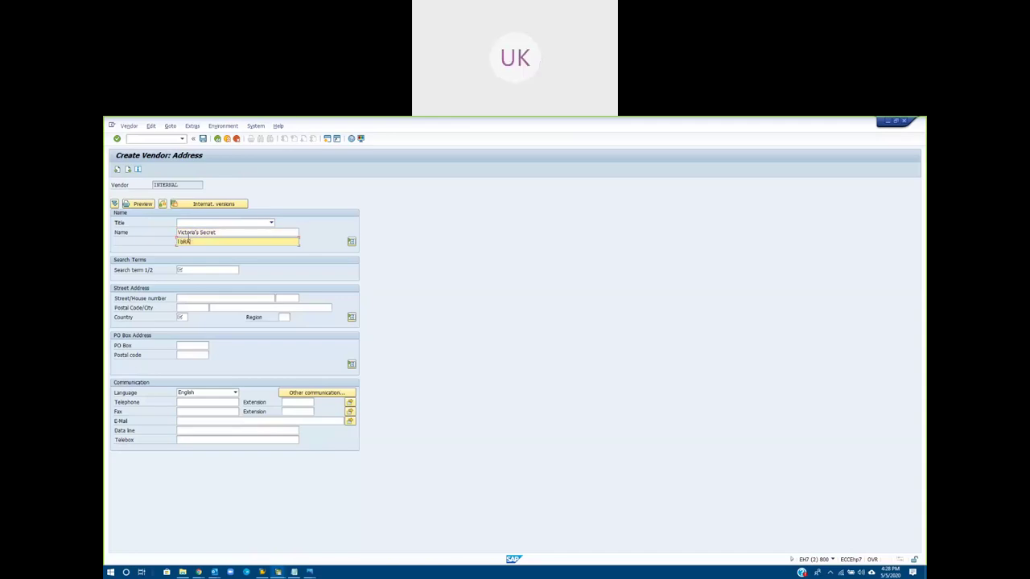
pyautogui.write('L')
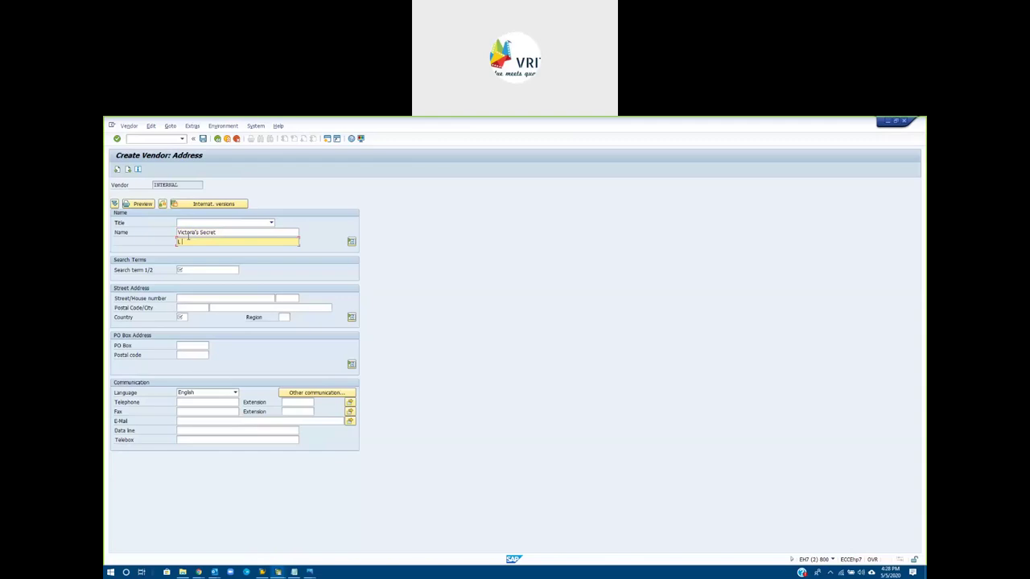
pyautogui.write(' Brands')
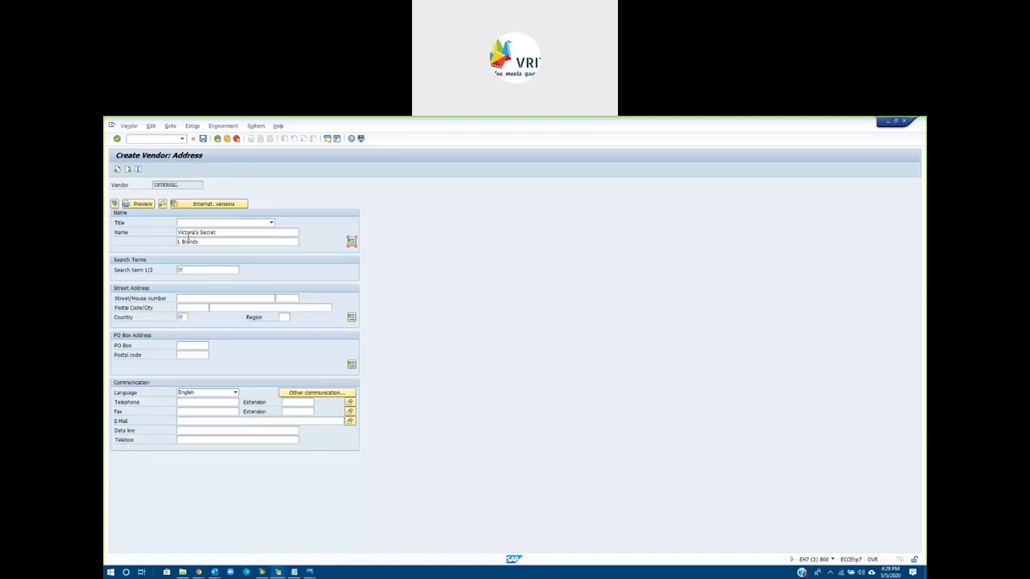
# Step: Fill in search term, country US and street DFKSDFSD, then confirm the address
pyautogui.click(191, 270)
pyautogui.click(183, 318)
pyautogui.write('us')
pyautogui.press('BackSpace')
pyautogui.press('BackSpace')
pyautogui.click(184, 324)
pyautogui.click(186, 345)
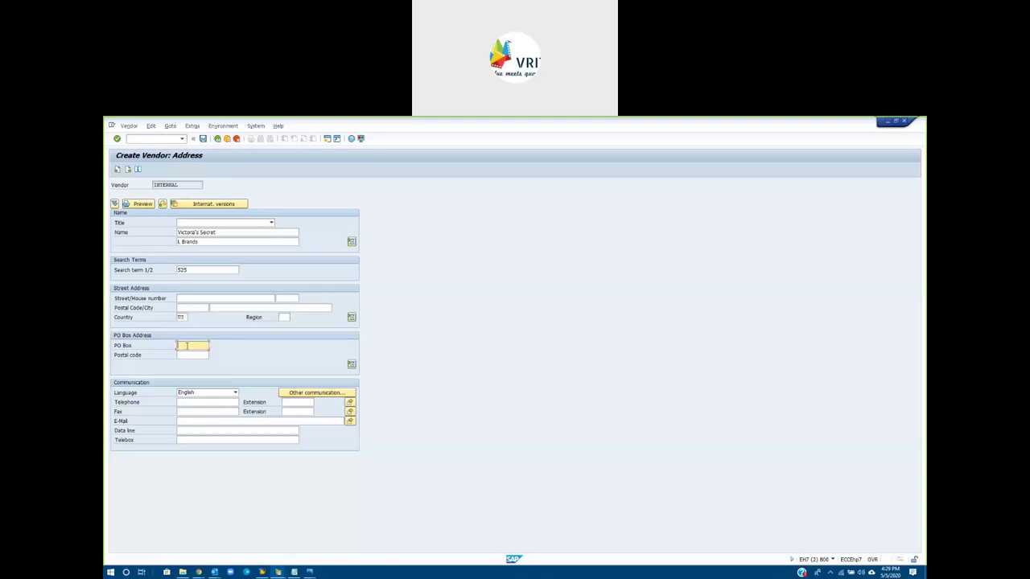
pyautogui.click(190, 300)
pyautogui.write('DFKSDFSD')
pyautogui.press('Return')
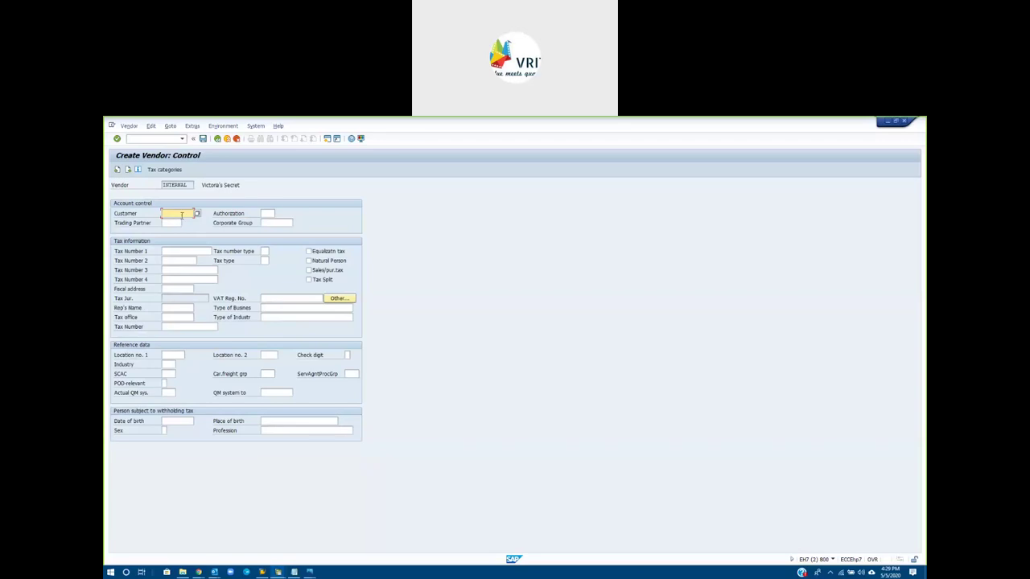
# Step: Advance to Accounting info and enter reconciliation account 100980
pyautogui.click(128, 170)
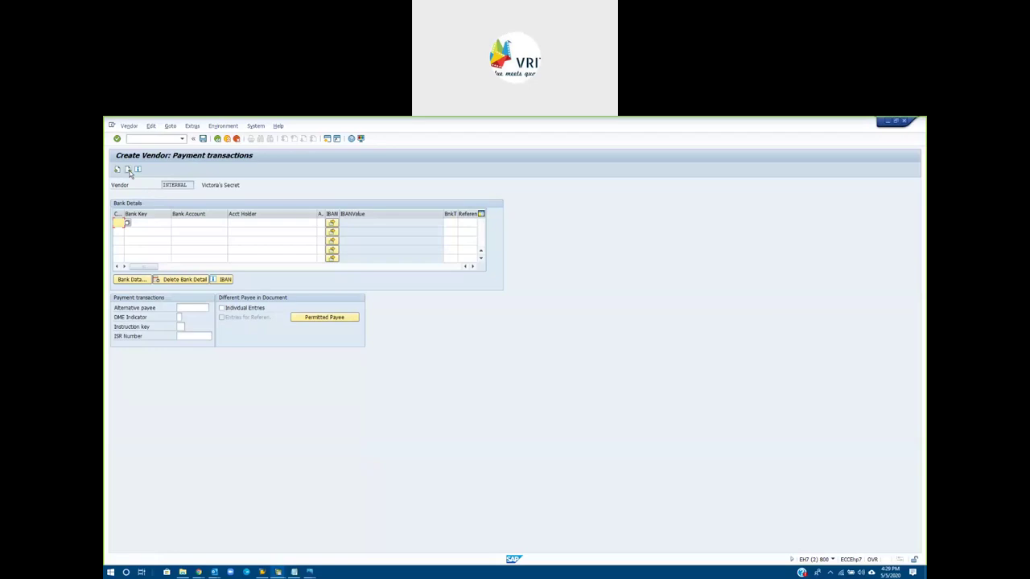
pyautogui.click(128, 169)
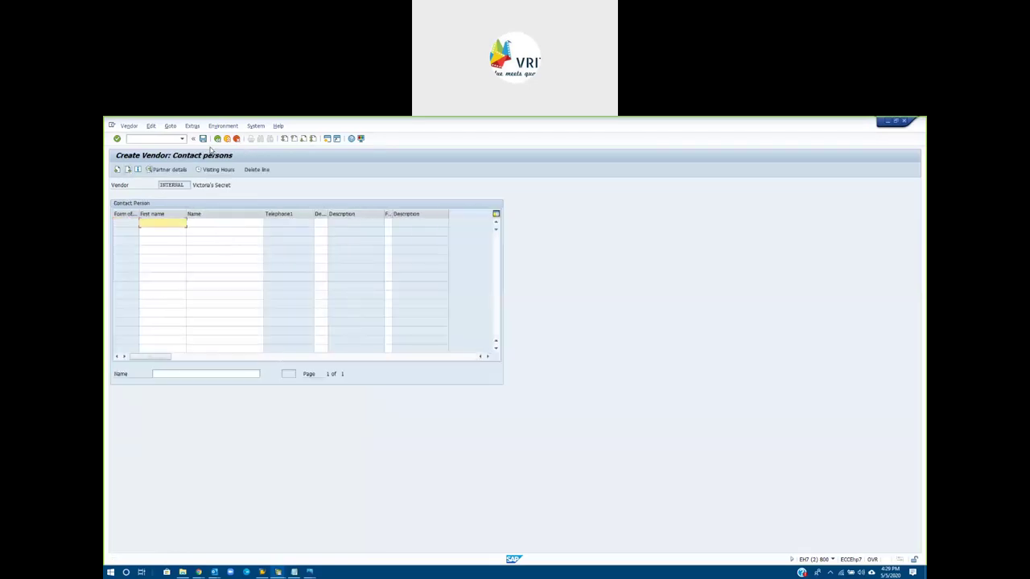
pyautogui.click(128, 169)
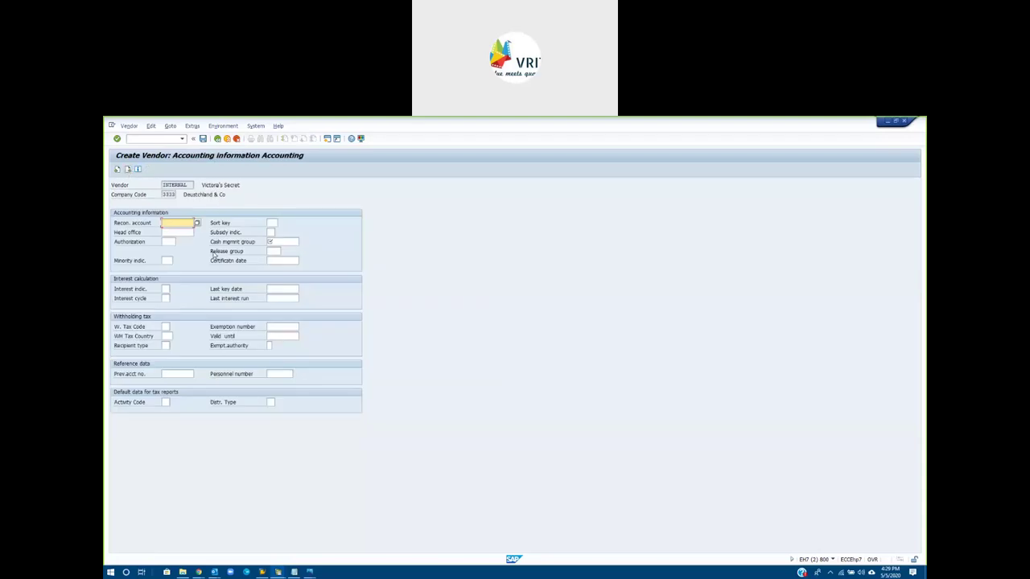
pyautogui.write('100980')
pyautogui.moveTo(184, 222); pyautogui.dragTo(164, 222)
pyautogui.click(184, 222)
# Step: Set cash management group A4 Major vendors and save the new vendor
pyautogui.click(203, 138)
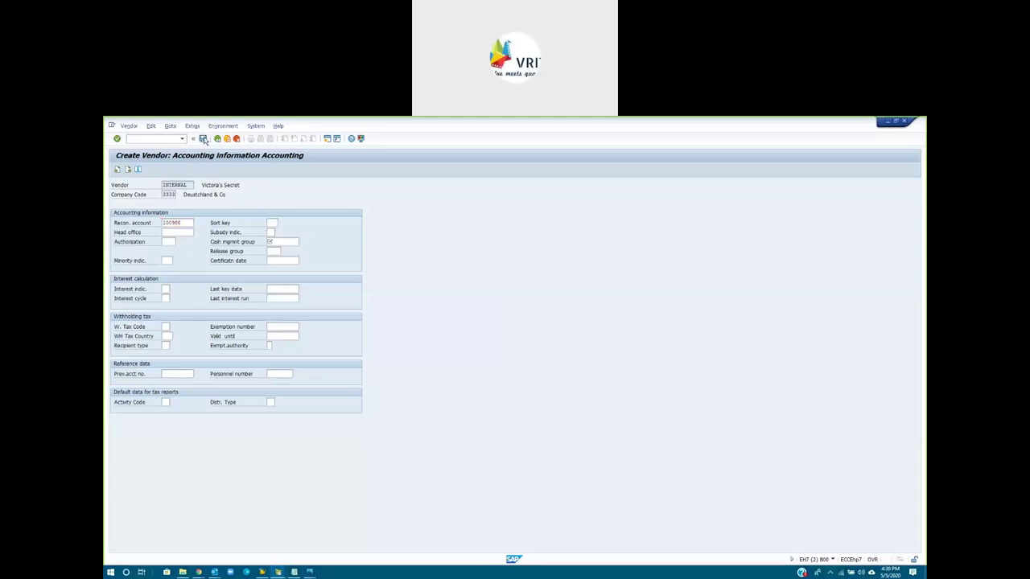
pyautogui.click(307, 244)
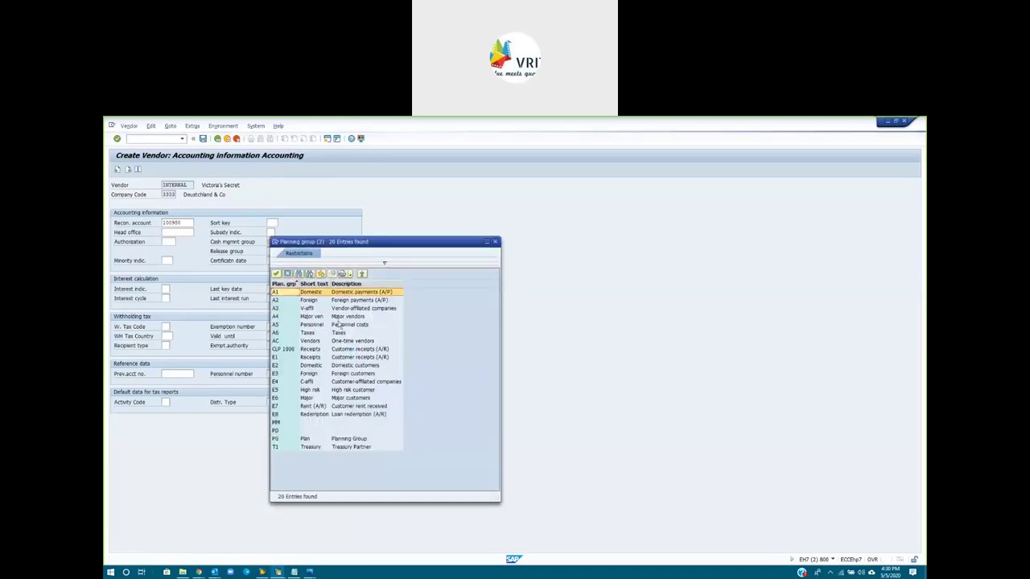
pyautogui.doubleClick(342, 318)
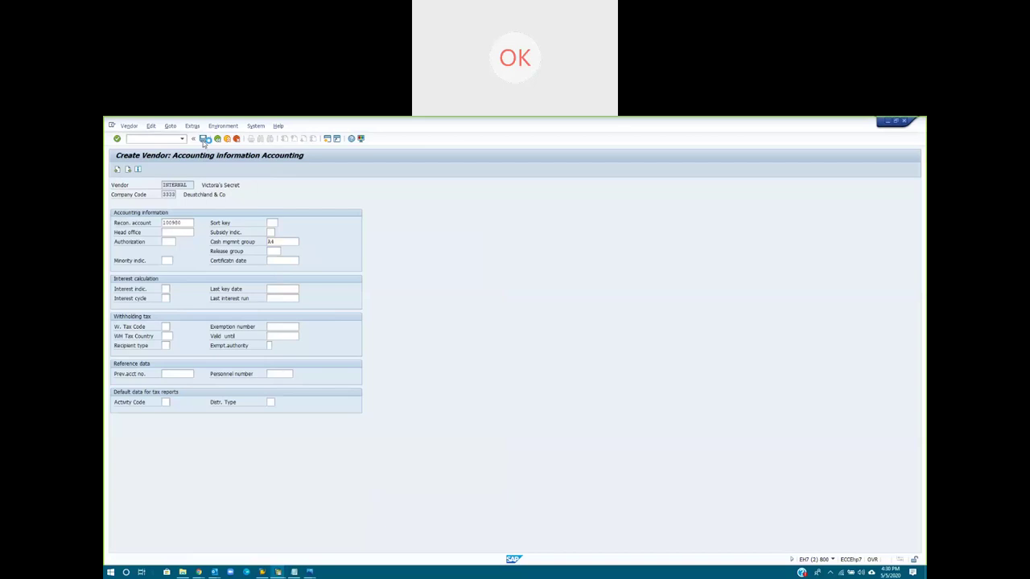
pyautogui.click(204, 139)
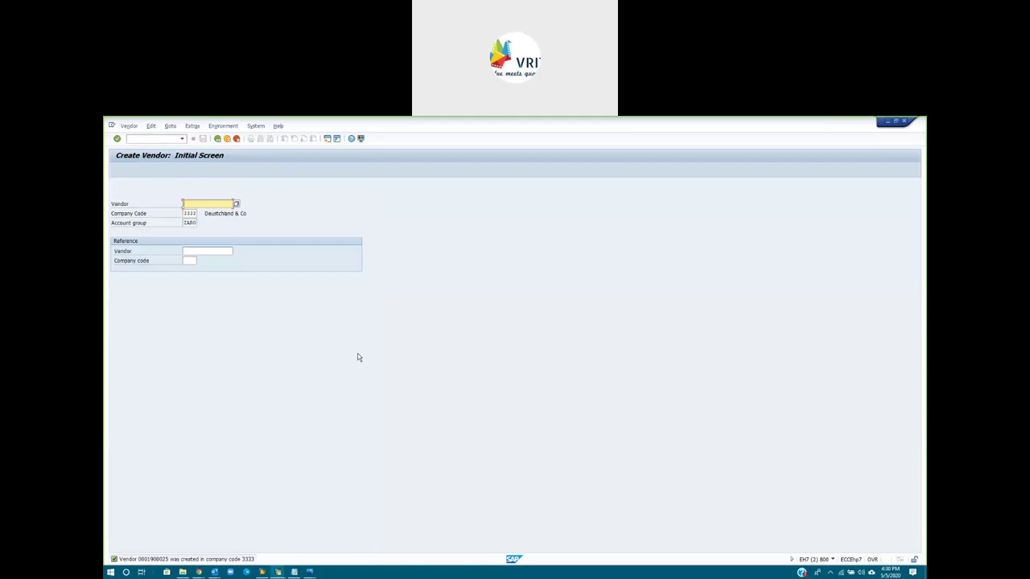
# Step: Run transaction /nXK01 to return to the vendor creation initial screen
pyautogui.click(153, 138)
pyautogui.write('/nxk01')
pyautogui.press('Return')
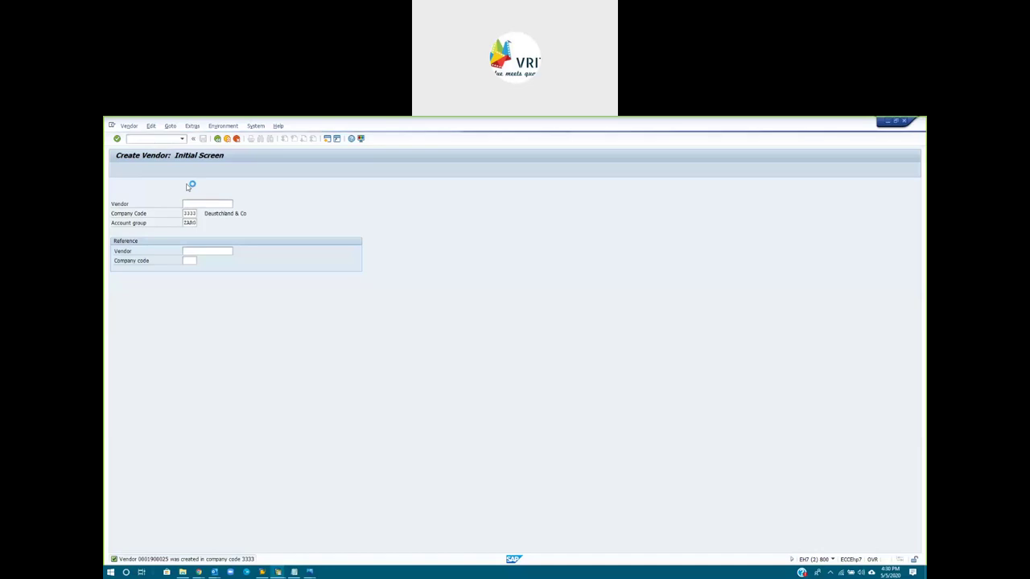
# Step: Show account 100980 balances in company code 3333, switching from empty fiscal year 2020 to 2019
pyautogui.write('100000')
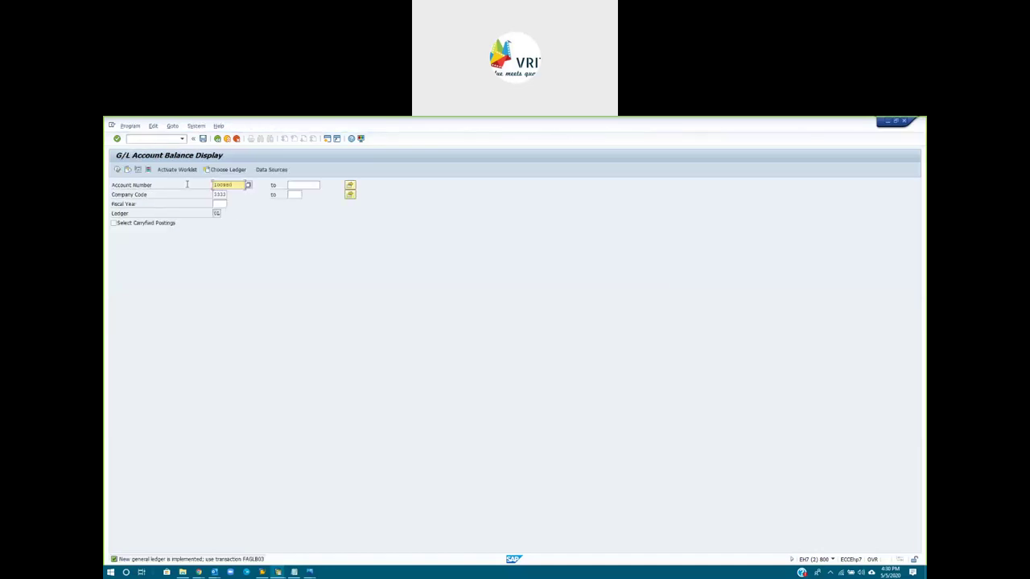
pyautogui.click(215, 204)
pyautogui.write('2020')
pyautogui.click(117, 169)
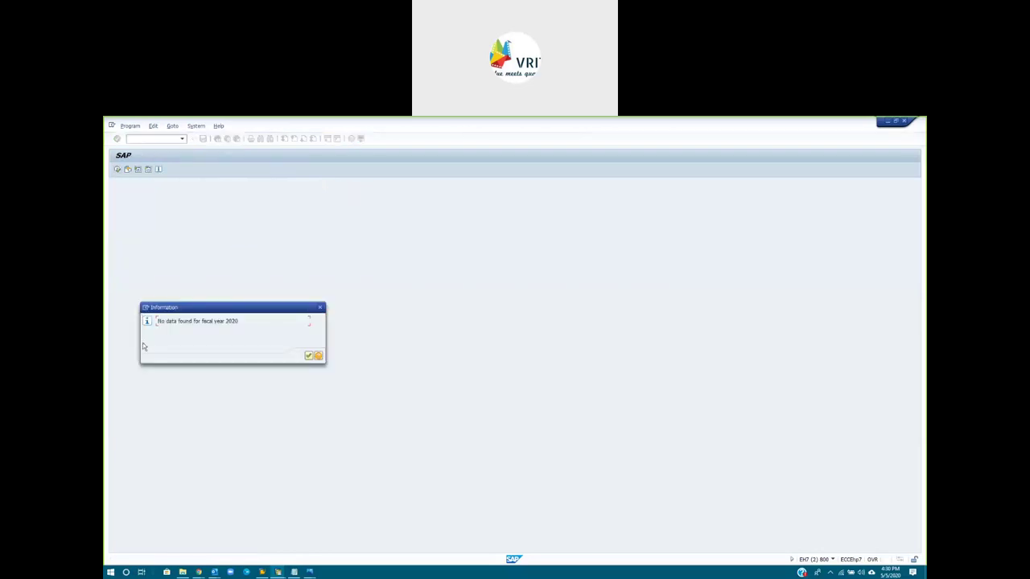
pyautogui.press('Return')
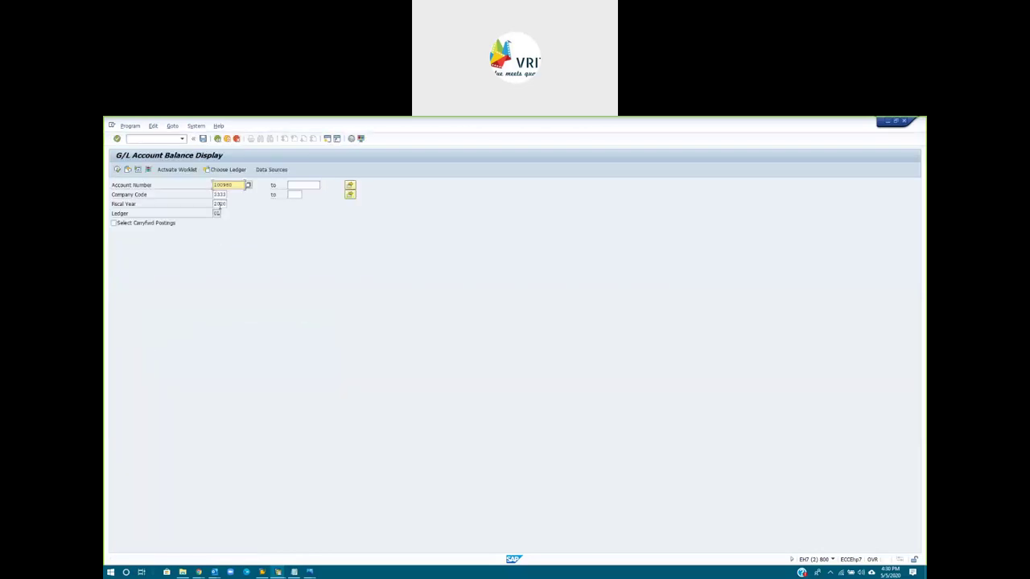
pyautogui.write('2019')
pyautogui.click(120, 169)
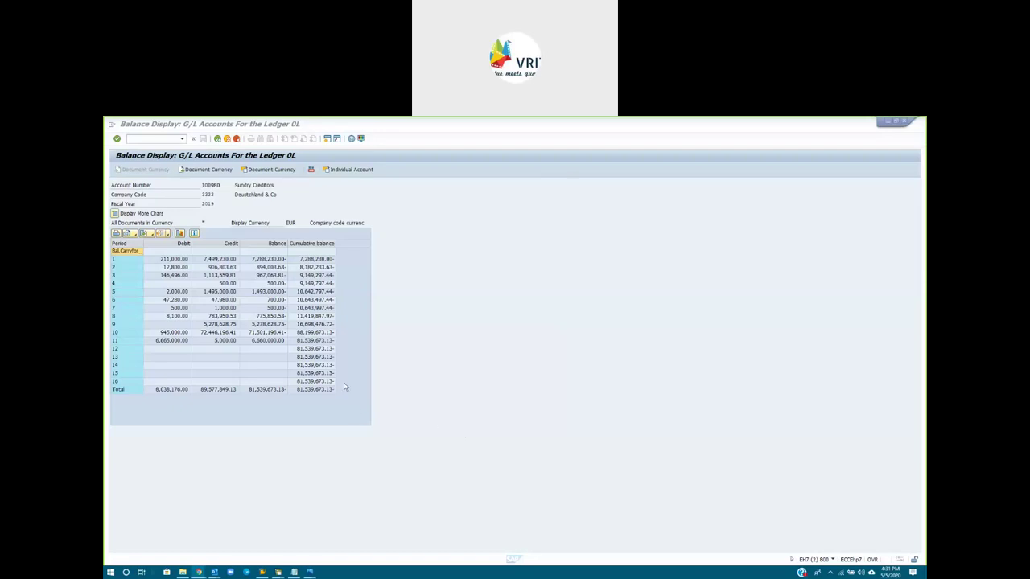
pyautogui.click(312, 341)
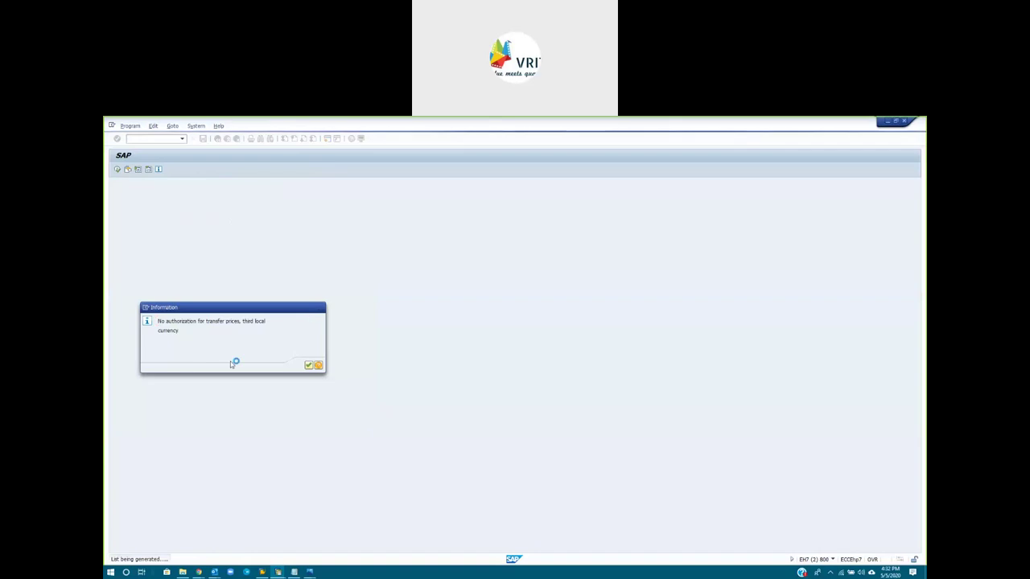
pyautogui.press('Return')
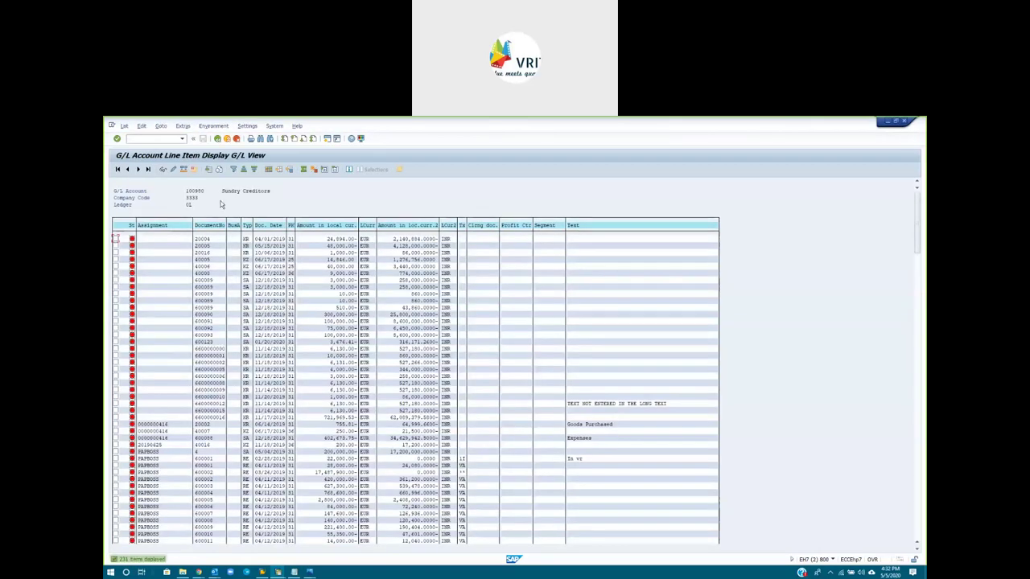
pyautogui.click(218, 138)
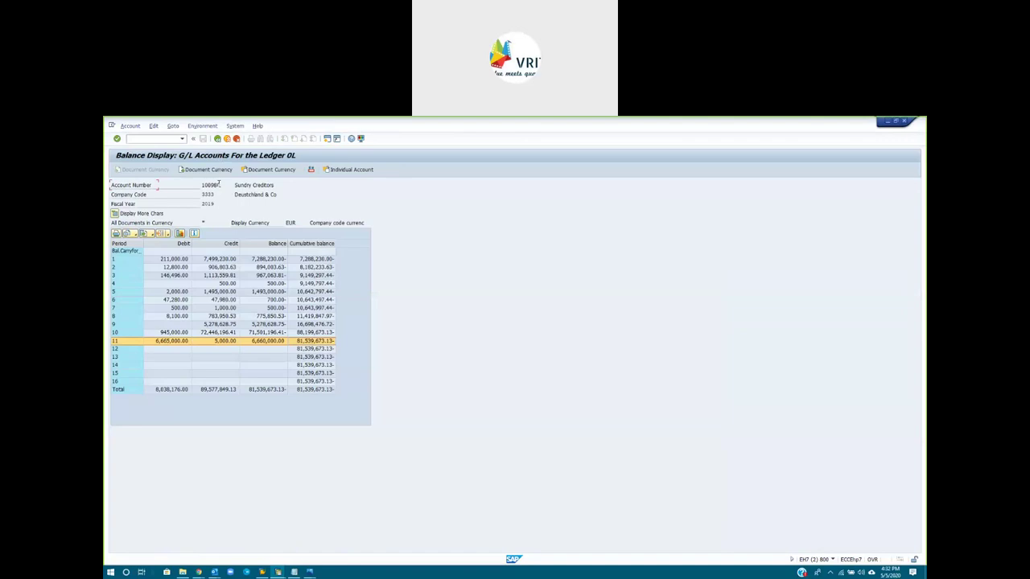
# Step: Start the line item display with /nFBL3N and clear the account number
pyautogui.click(153, 137)
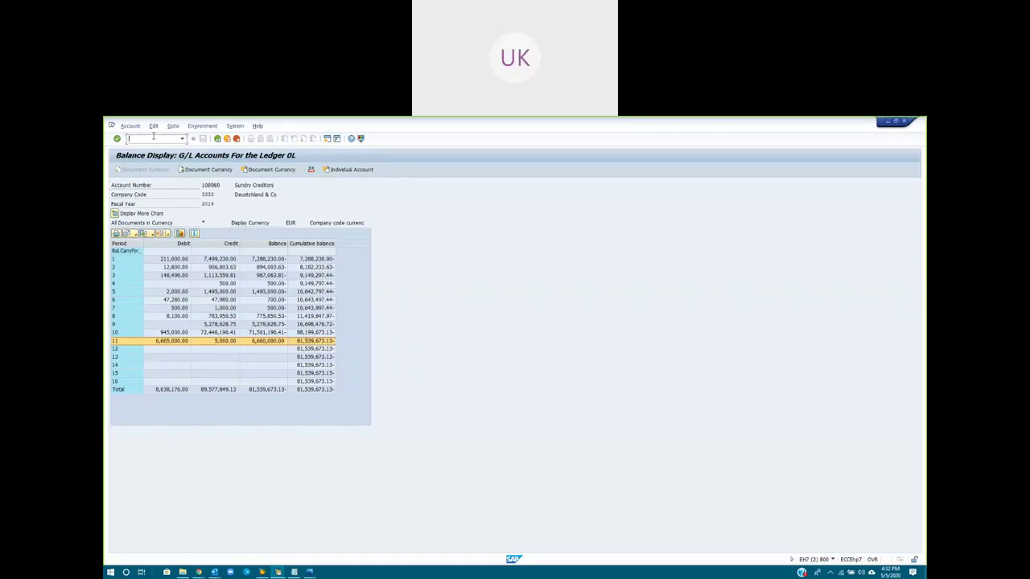
pyautogui.write('/nfbl3n')
pyautogui.press('Return')
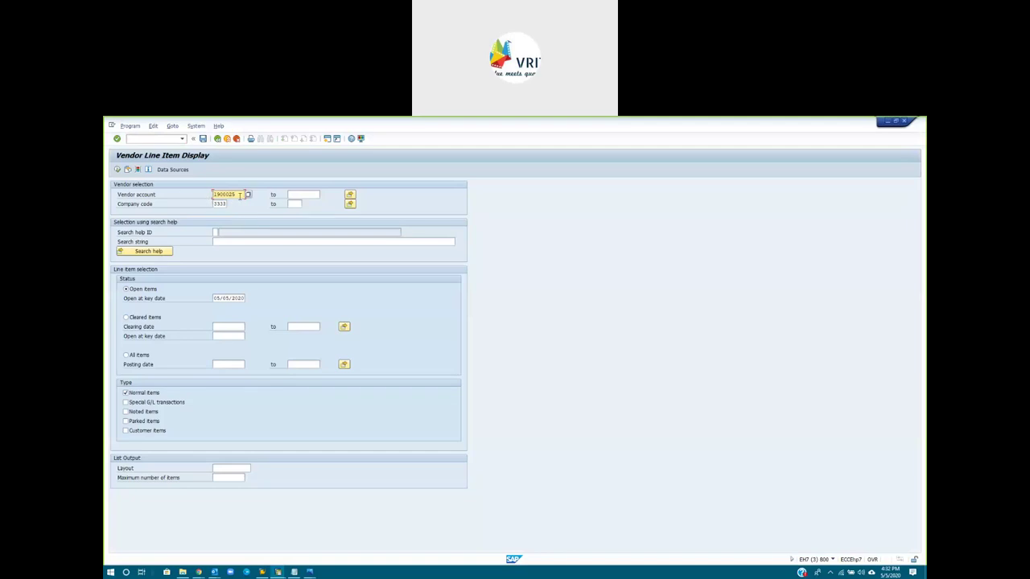
pyautogui.press('BackSpace')
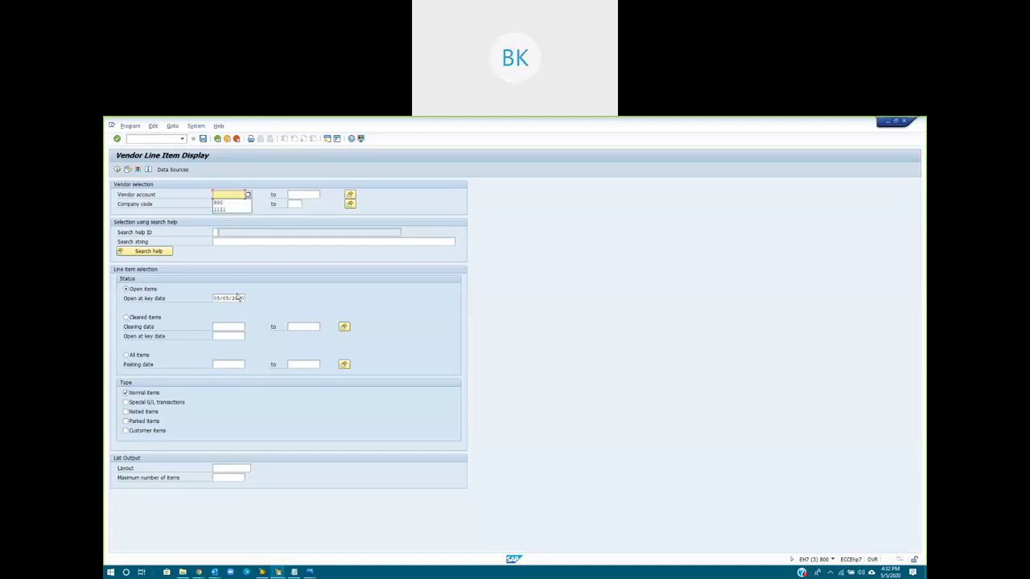
# Step: Add reconciliation account 100980 as a dynamic selection and run the vendor line item report
pyautogui.click(139, 171)
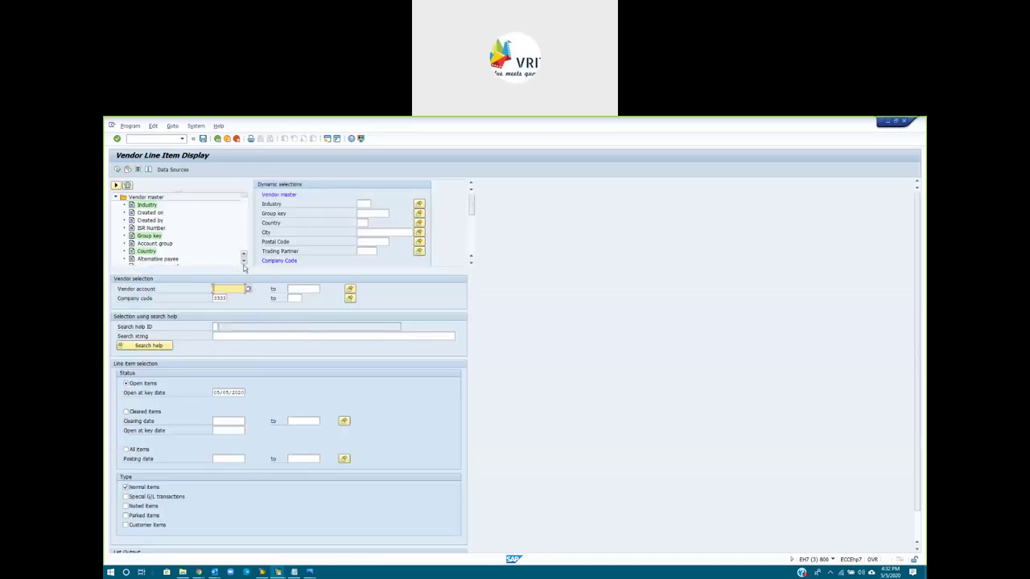
pyautogui.moveTo(244, 264); pyautogui.dragTo(244, 265)
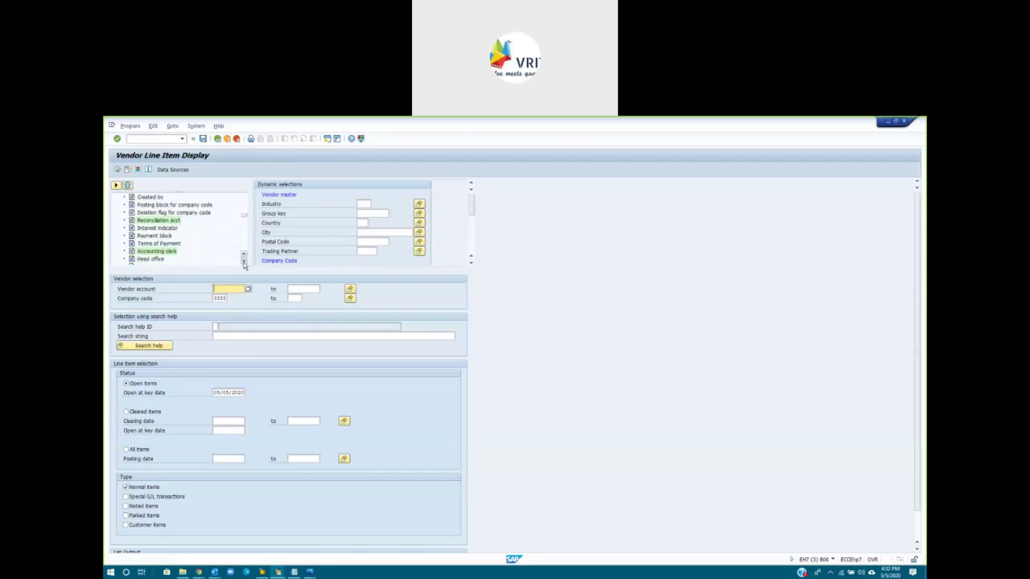
pyautogui.click(181, 222)
pyautogui.click(474, 226)
pyautogui.moveTo(474, 226); pyautogui.dragTo(429, 202)
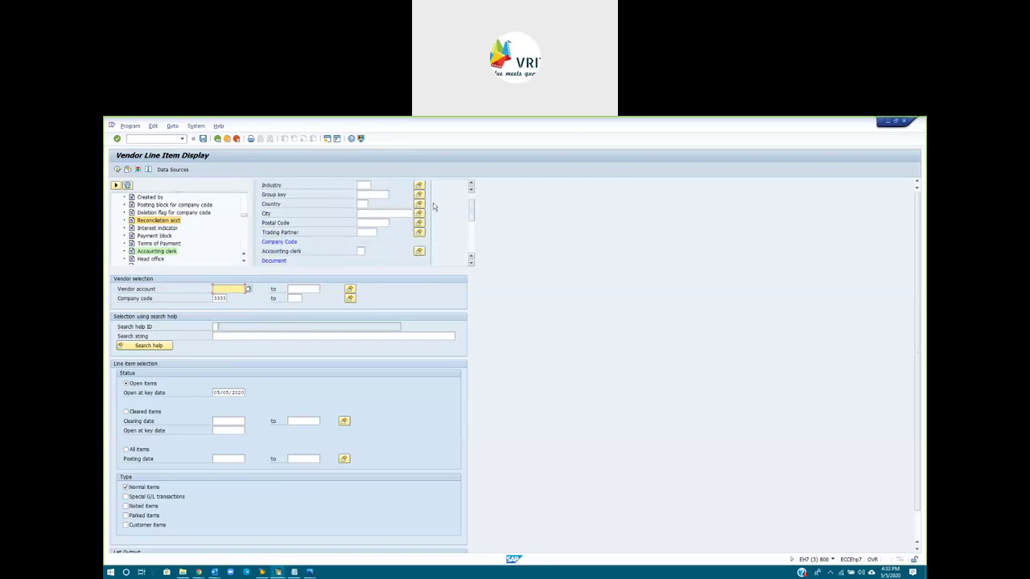
pyautogui.click(166, 221)
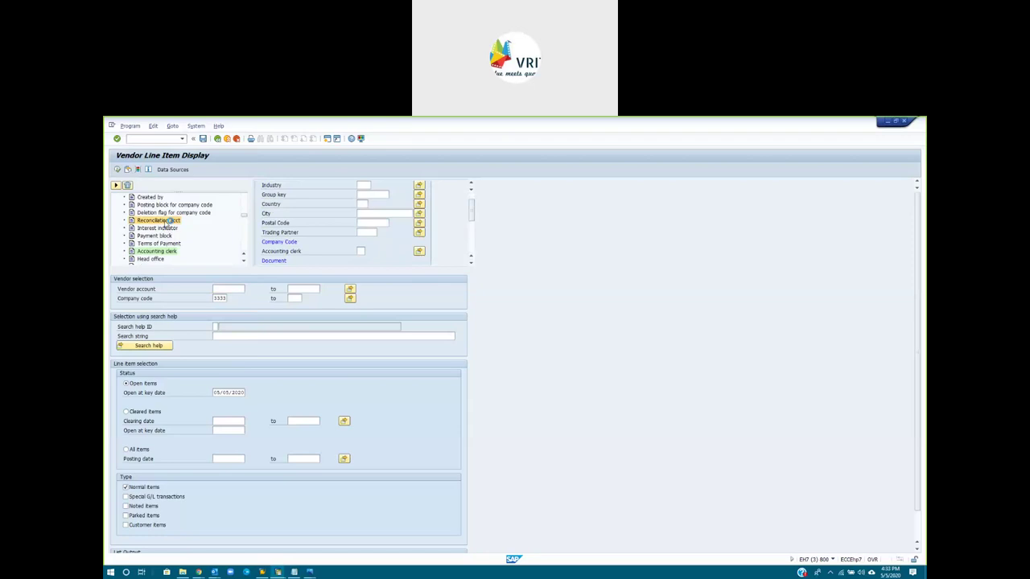
pyautogui.click(471, 207)
pyautogui.moveTo(471, 206)
pyautogui.mouseDown()
pyautogui.moveTo(472, 247)
pyautogui.moveTo(471, 222)
pyautogui.mouseUp()
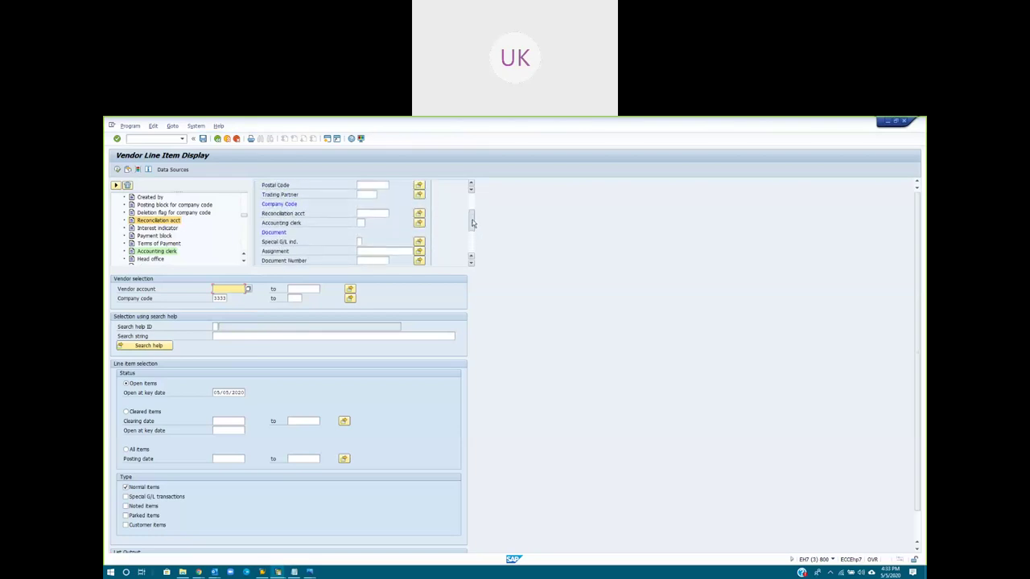
pyautogui.click(378, 212)
pyautogui.write('100980')
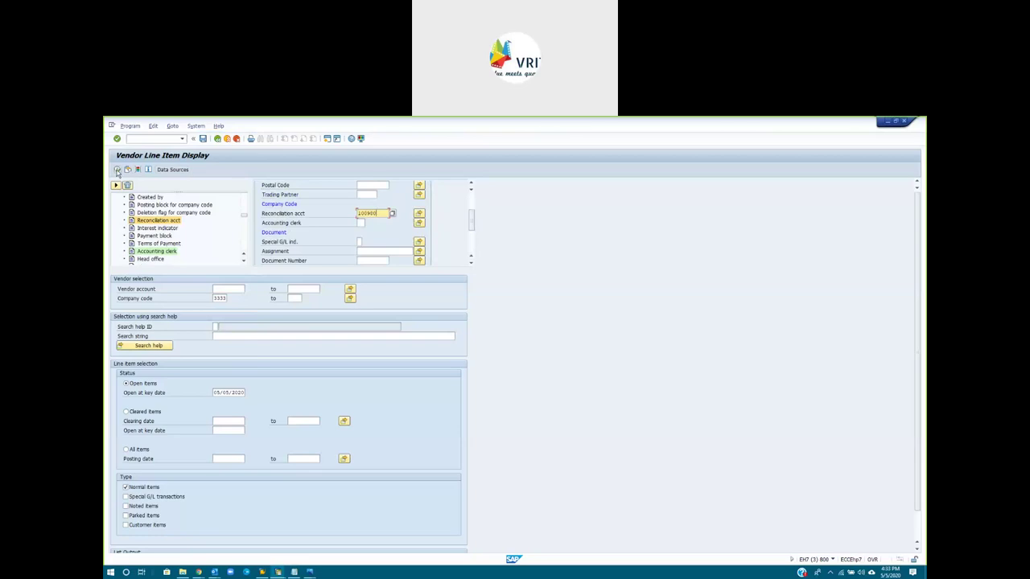
pyautogui.press('F8')
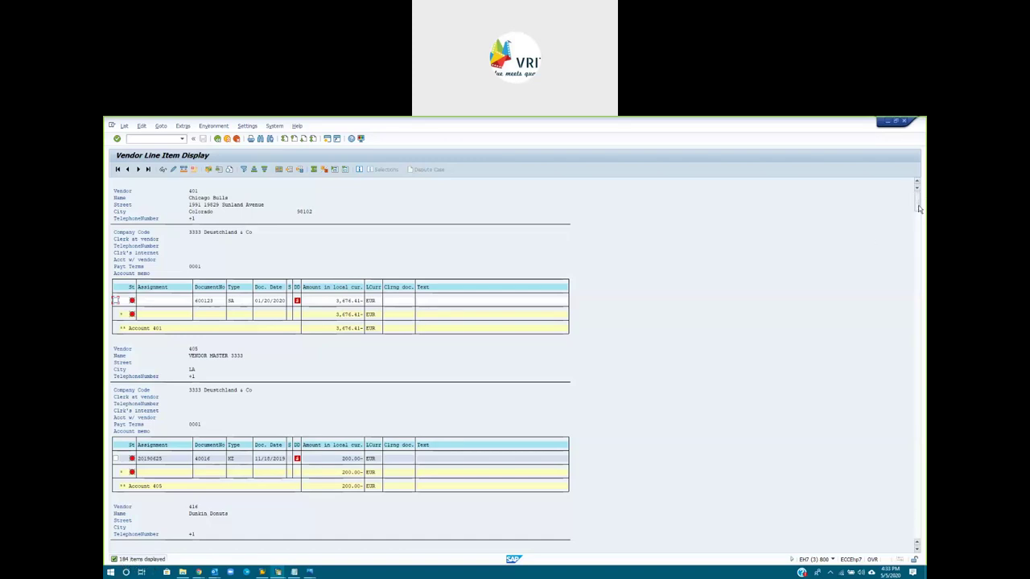
# Step: Page through the vendor line items to the grand total, then return to the 100980 balance display
pyautogui.moveTo(918, 203); pyautogui.dragTo(909, 544)
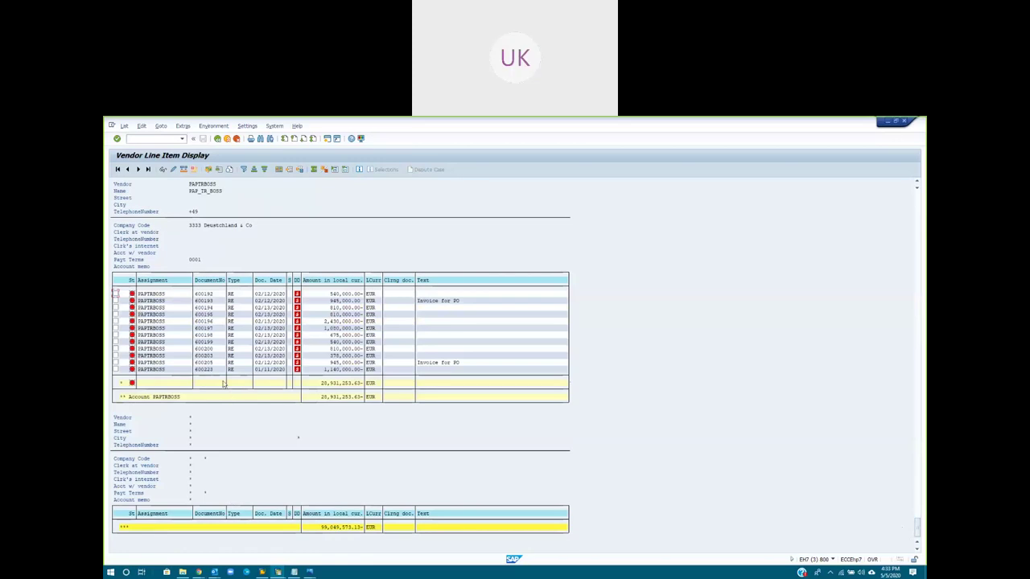
pyautogui.click(917, 260)
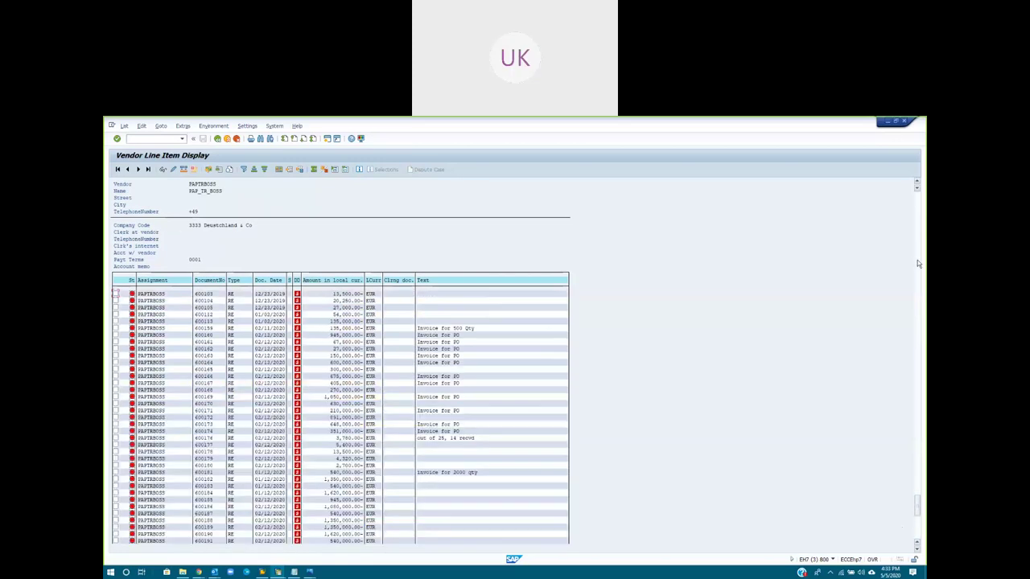
pyautogui.click(917, 260)
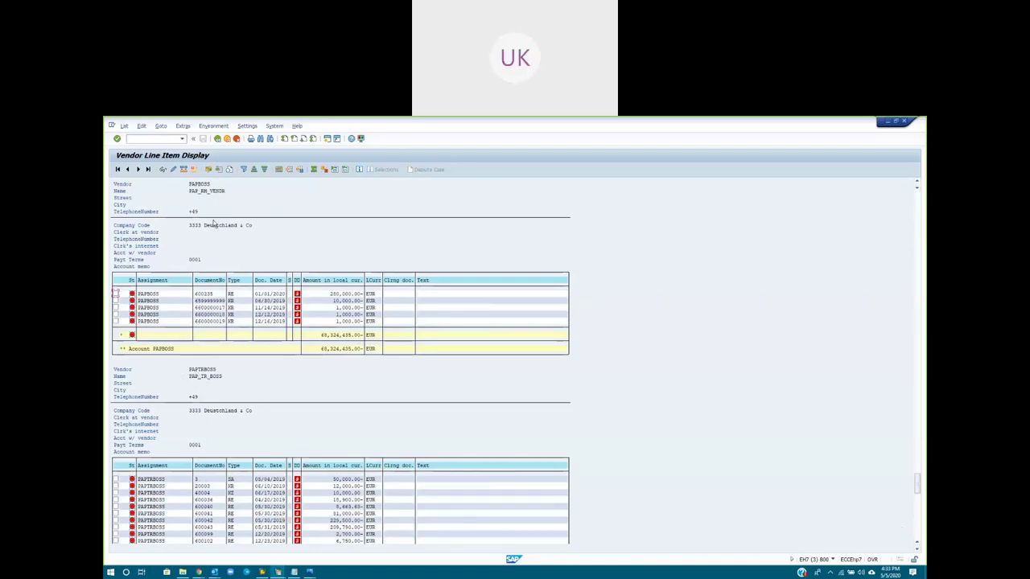
pyautogui.click(919, 259)
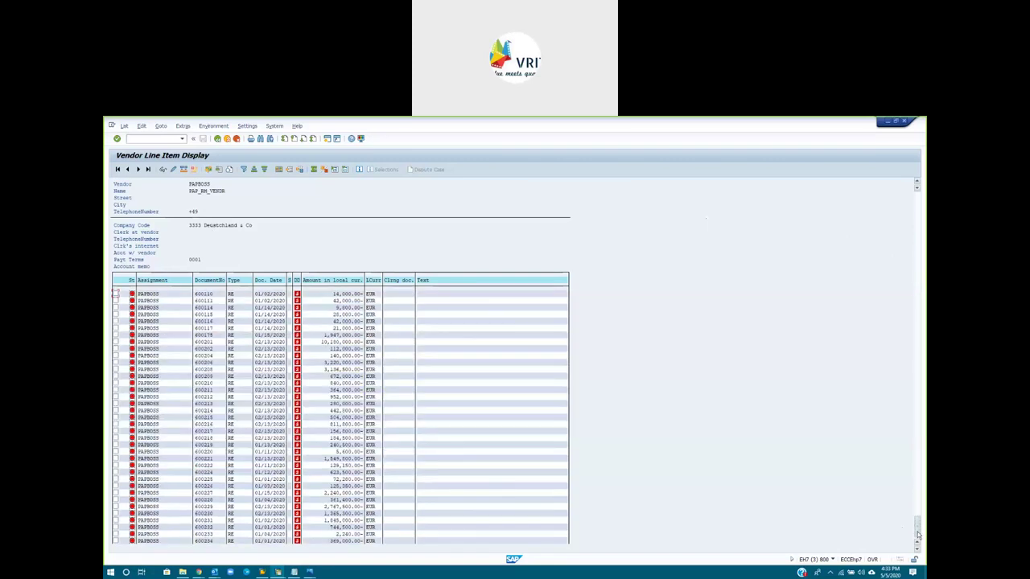
pyautogui.scroll(-5, 356, 529)
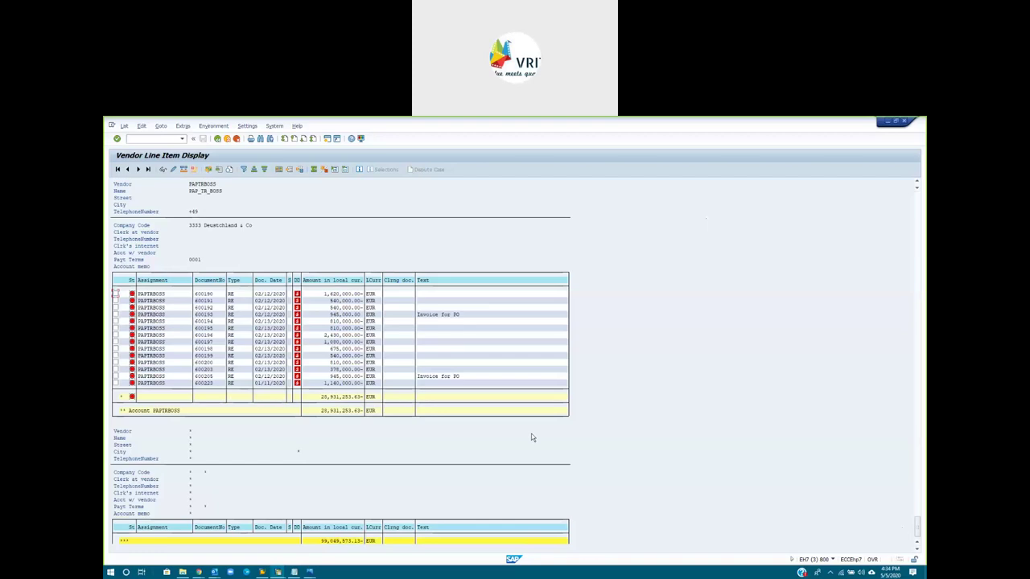
pyautogui.hotkey('alt', 'Tab')
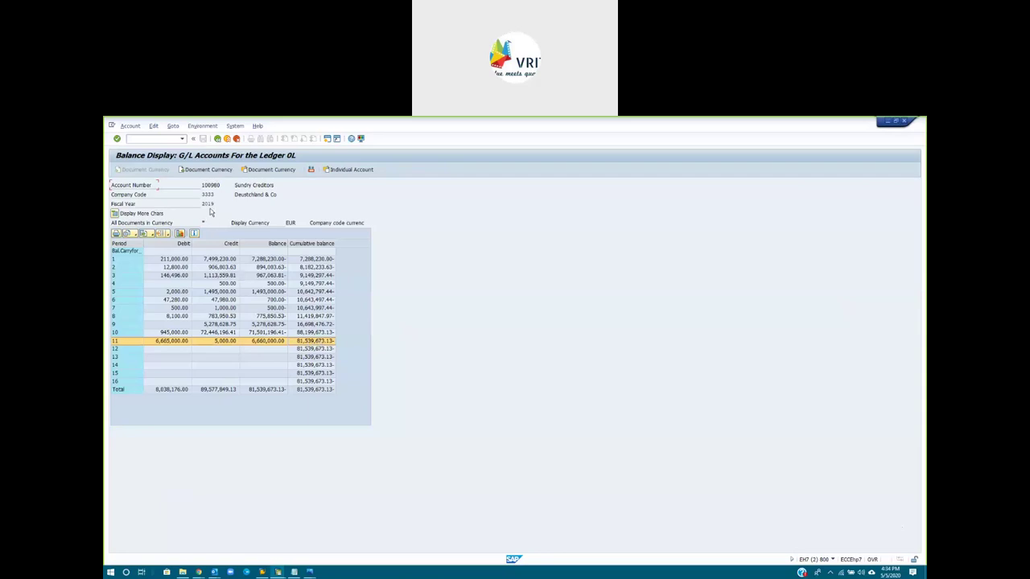
# Step: Run the Sundry Creditors balance for fiscal year 2020, which returns no data
pyautogui.click(218, 138)
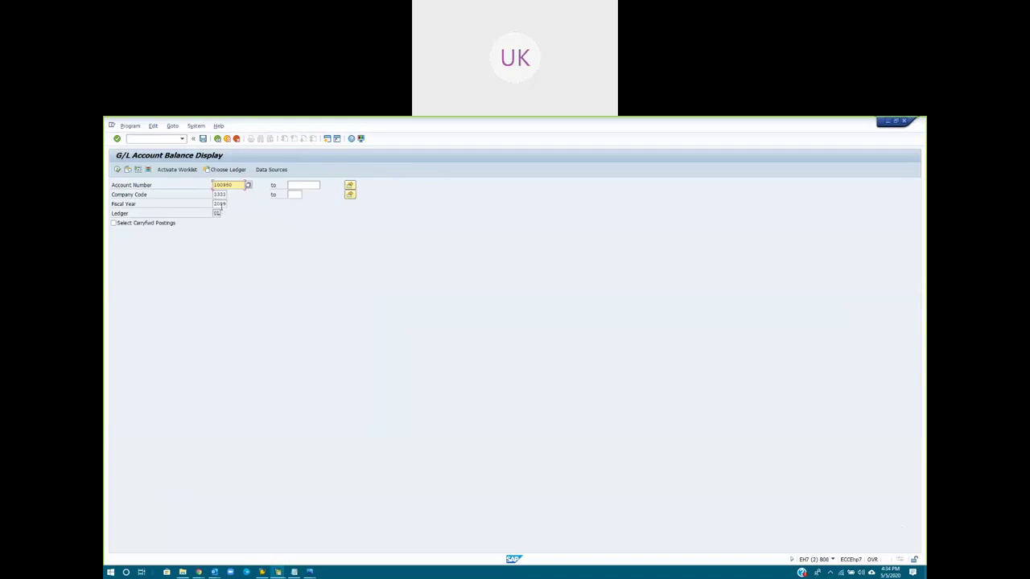
pyautogui.doubleClick(219, 204)
pyautogui.write('2020')
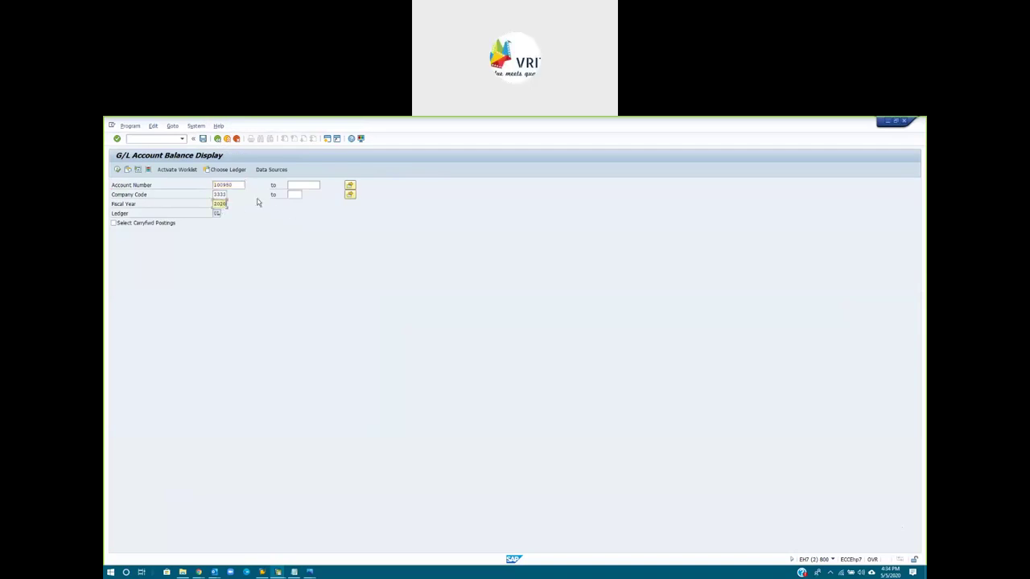
pyautogui.click(118, 170)
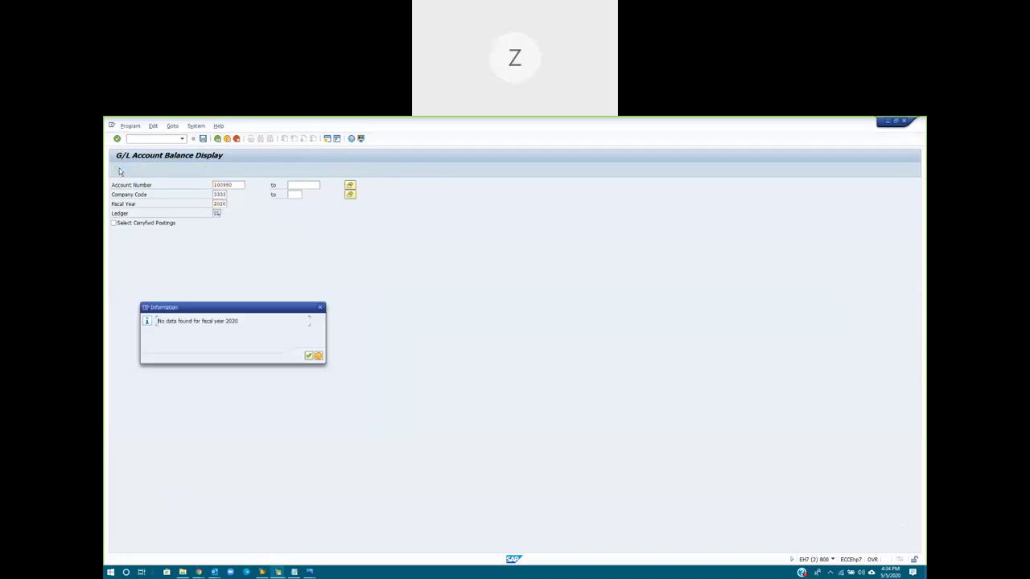
pyautogui.press('Return')
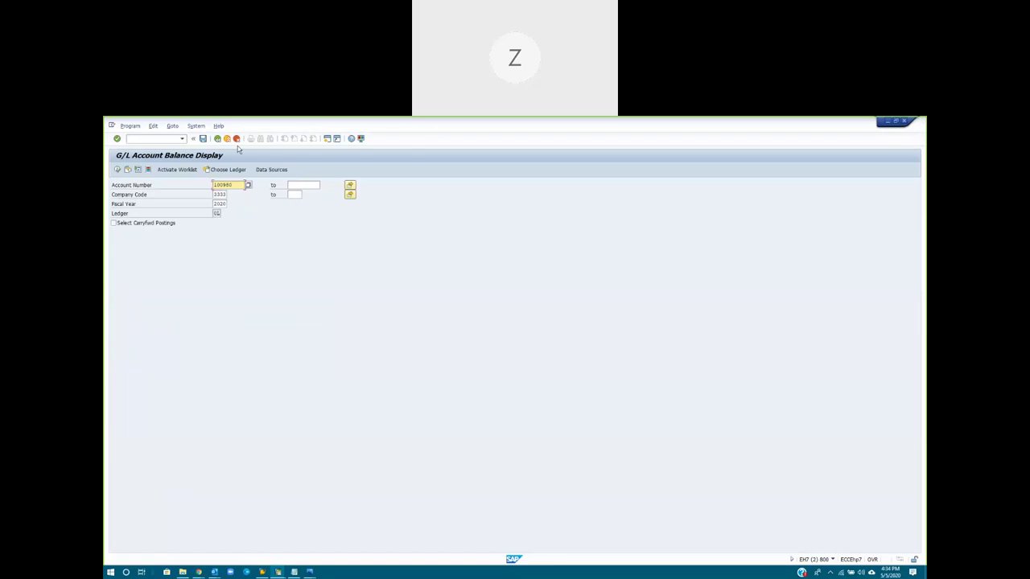
# Step: Redisplay the 2019 balance and select period 11's cumulative balance
pyautogui.doubleClick(220, 203)
pyautogui.write('2019')
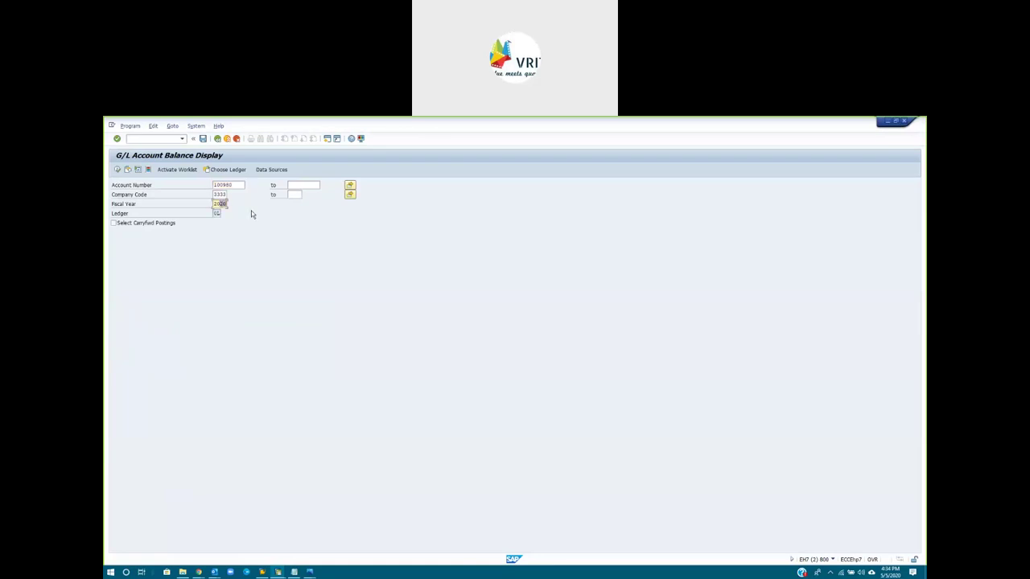
pyautogui.click(118, 169)
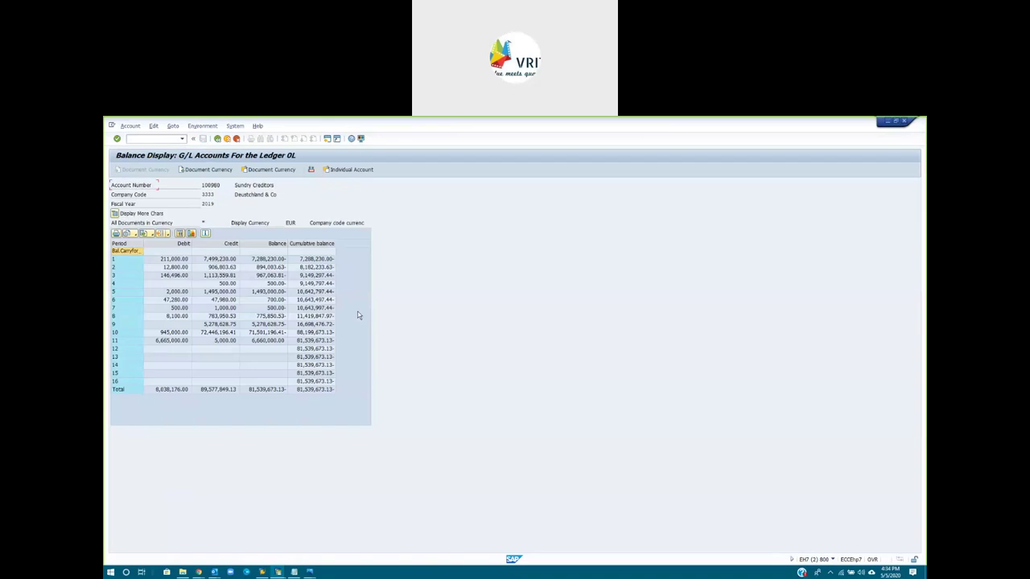
pyautogui.click(312, 341)
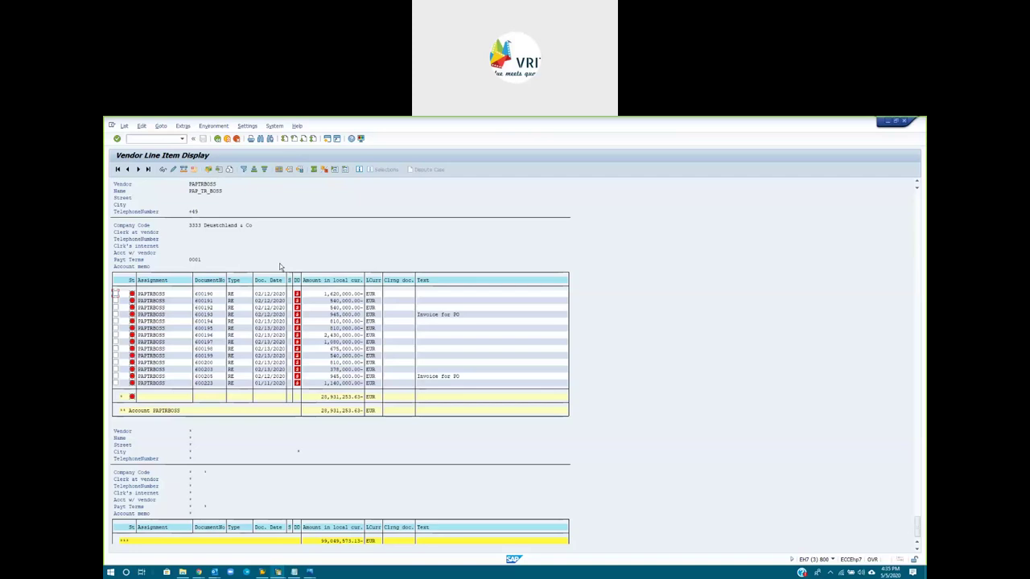
# Step: Rerun the vendor open items with key date 12/31/2019 in place of 05/05/2020
pyautogui.click(218, 139)
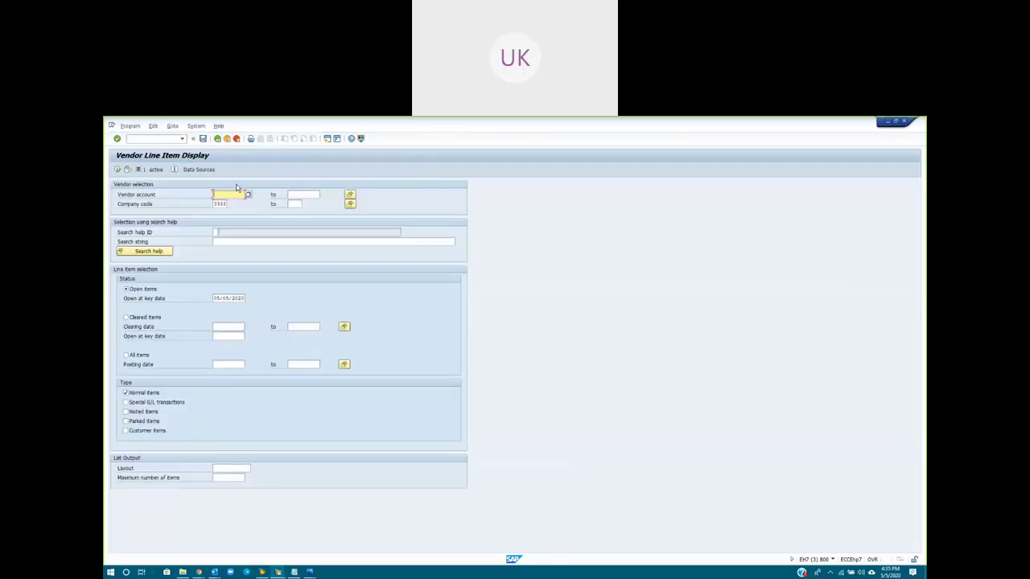
pyautogui.click(142, 170)
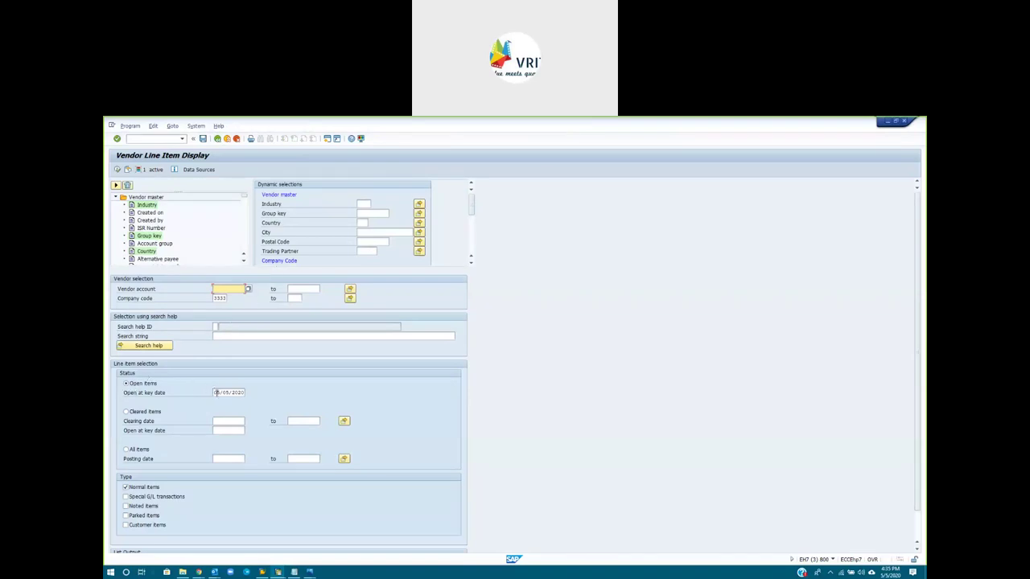
pyautogui.click(216, 392)
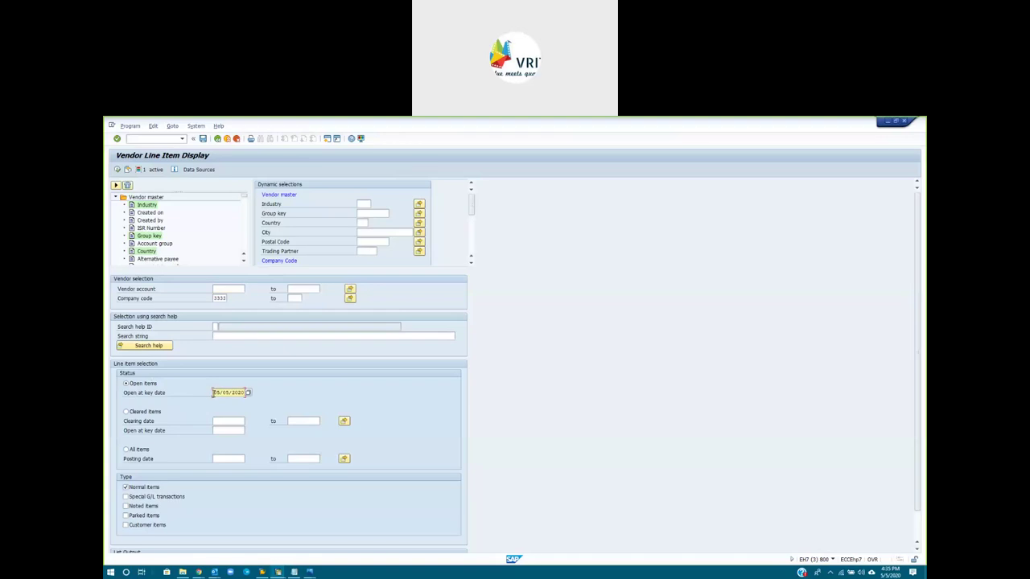
pyautogui.moveTo(216, 392); pyautogui.dragTo(281, 409)
pyautogui.write('12/31/2019')
pyautogui.click(119, 171)
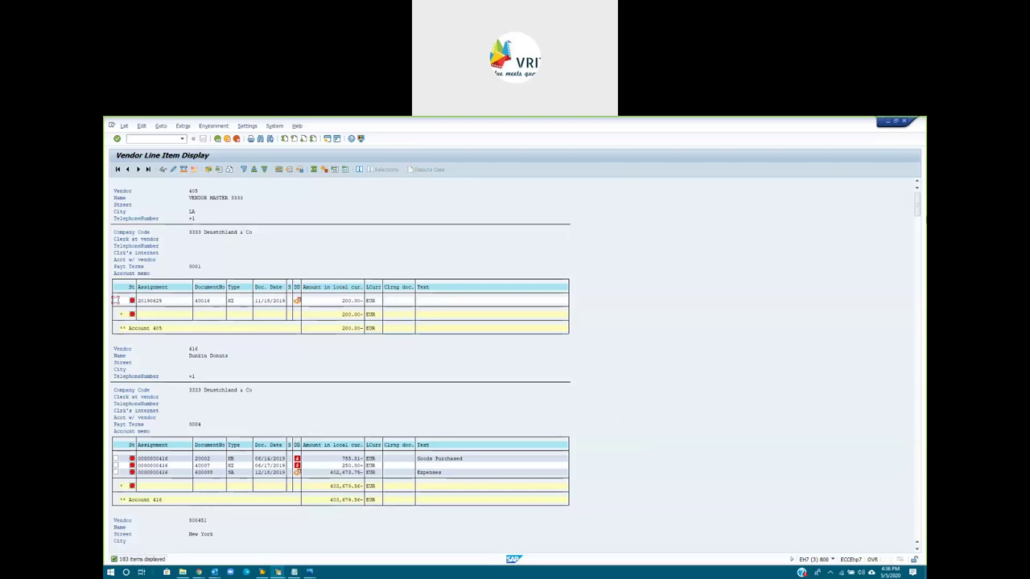
# Step: Compare the vendor grand total 34,206,376.72- against the period 11 Sundry Creditors cumulative balance
pyautogui.moveTo(919, 211); pyautogui.dragTo(914, 557)
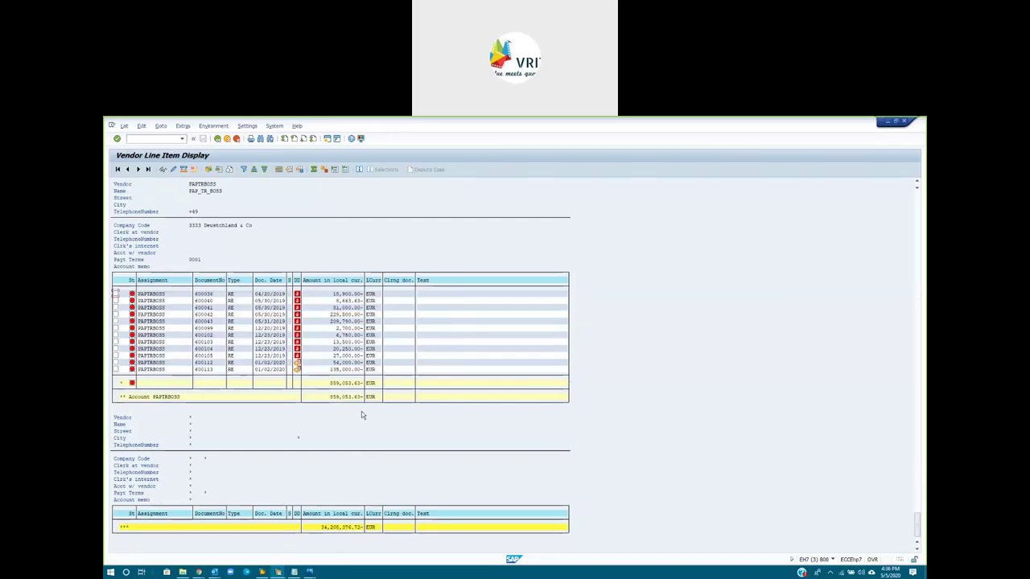
pyautogui.press('F3')
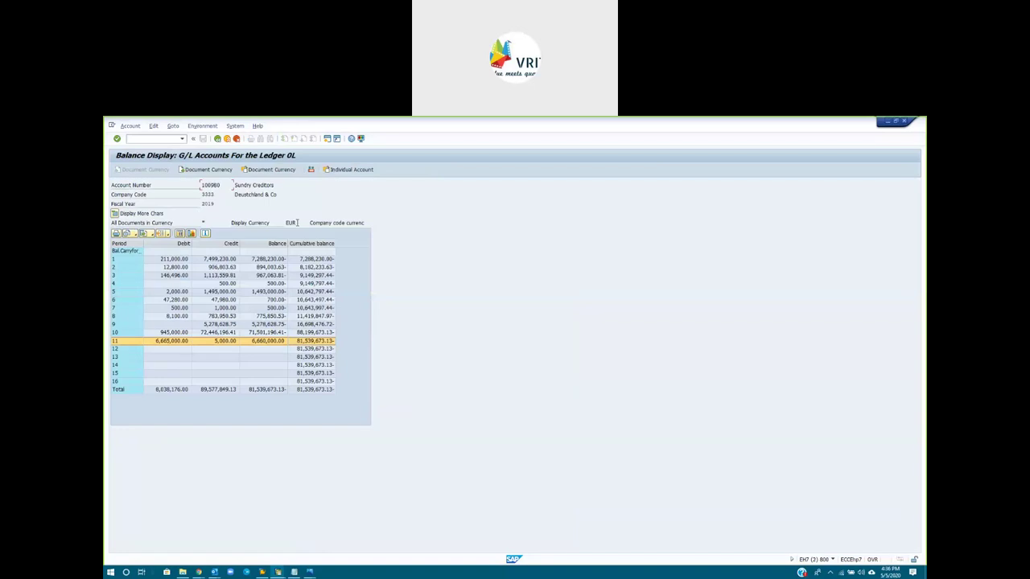
pyautogui.press('F2')
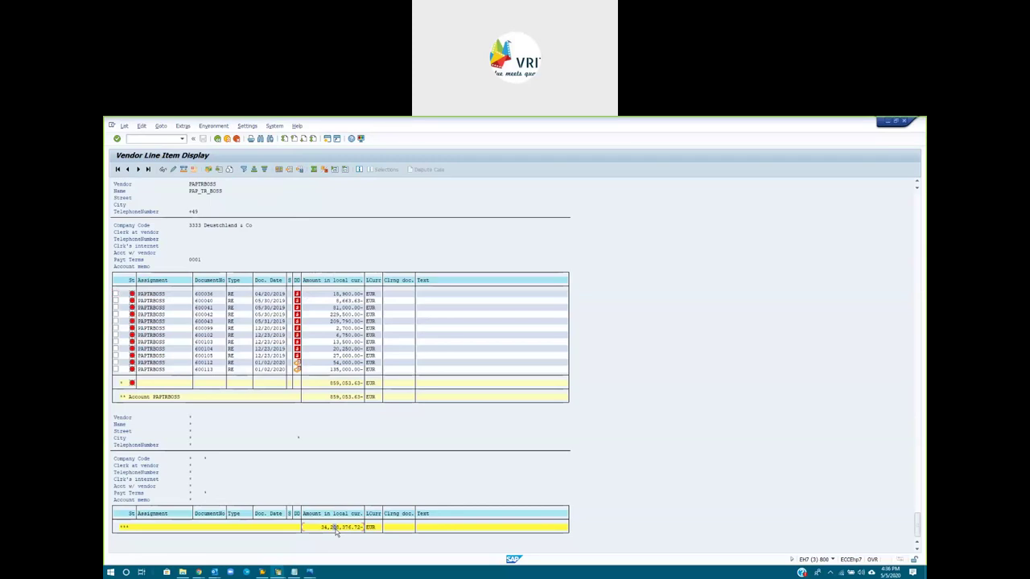
pyautogui.press('F3')
pyautogui.click(313, 342)
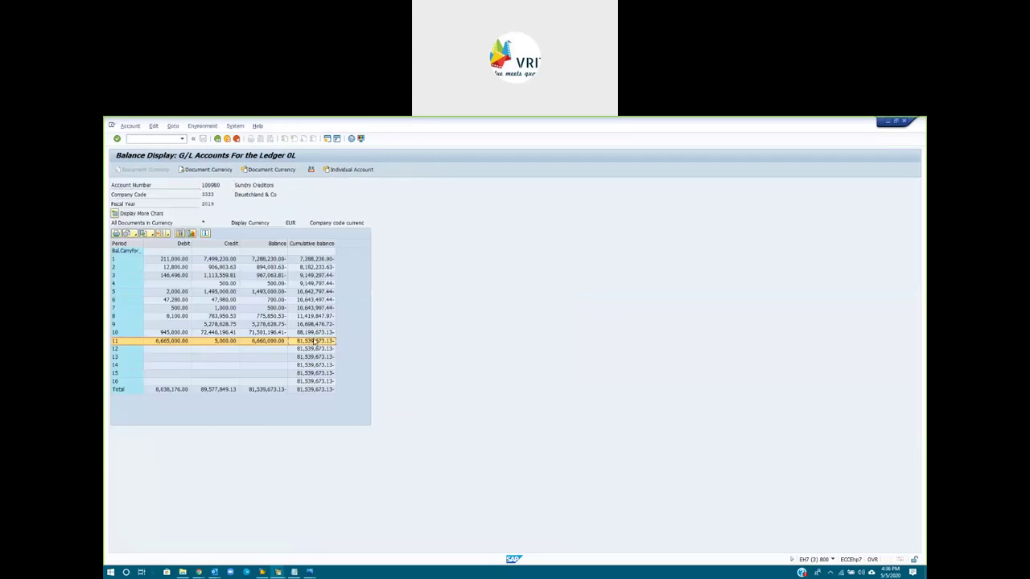
pyautogui.doubleClick(313, 342)
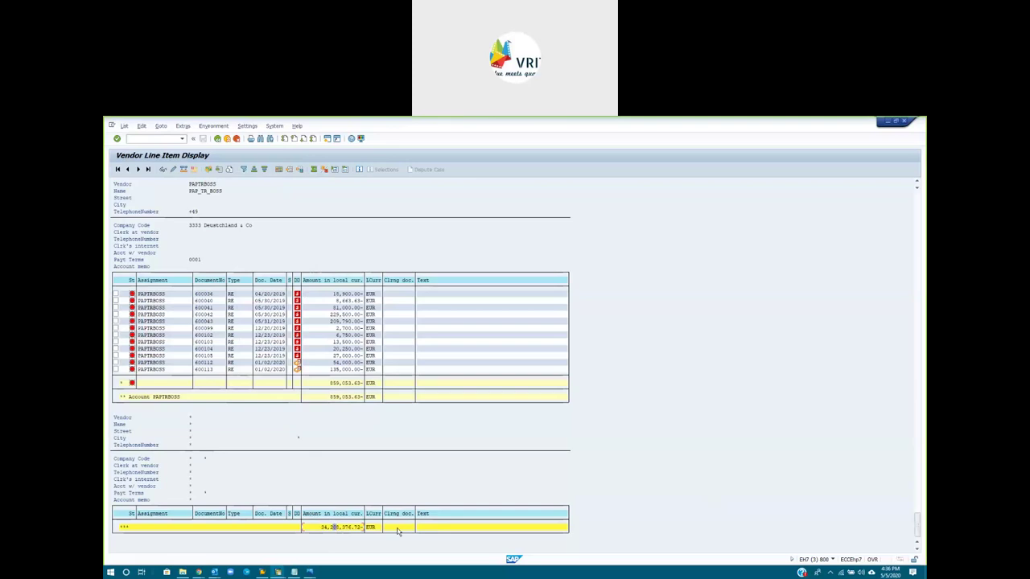
pyautogui.press('F3')
pyautogui.press('F3')
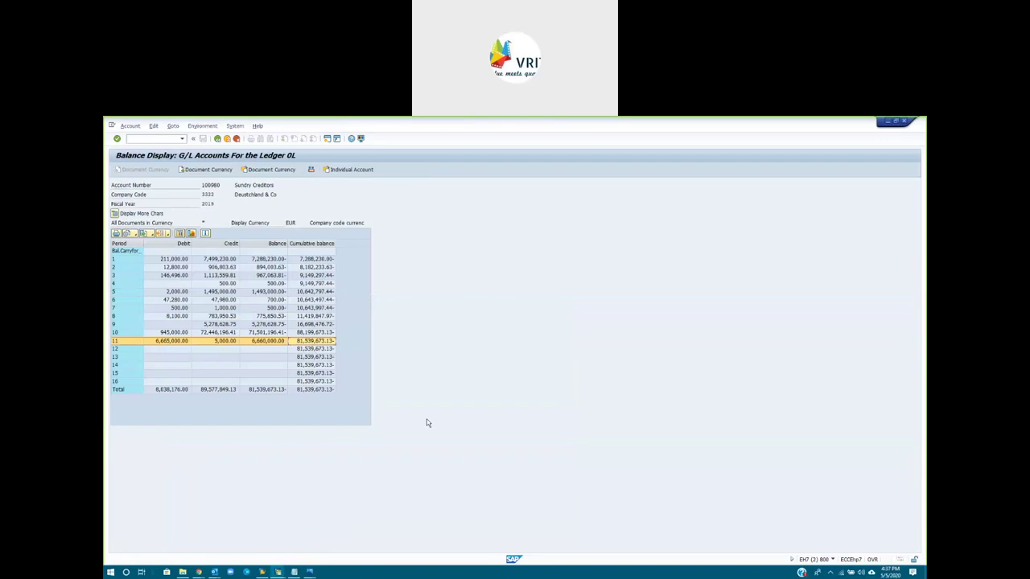
pyautogui.press('F3')
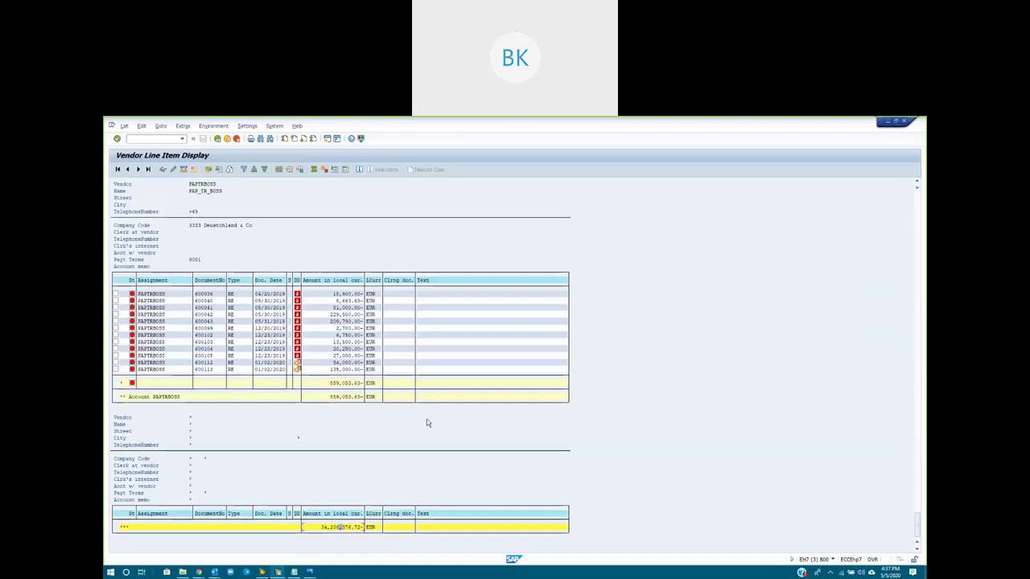
pyautogui.press('F3')
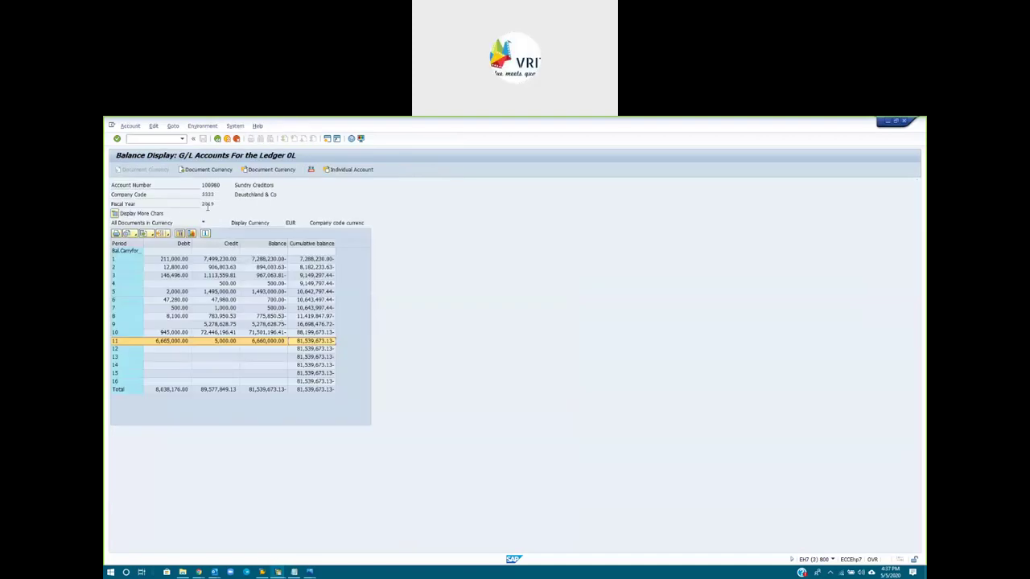
pyautogui.press('F2')
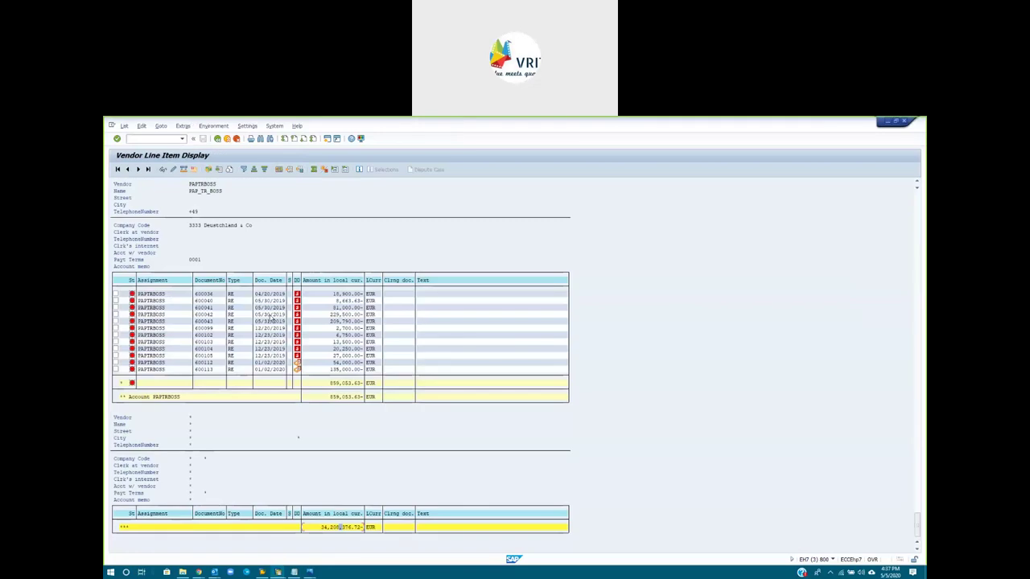
# Step: Back on the selection screen, replace the 12/31/2019 key date with 05/05/2020
pyautogui.click(217, 139)
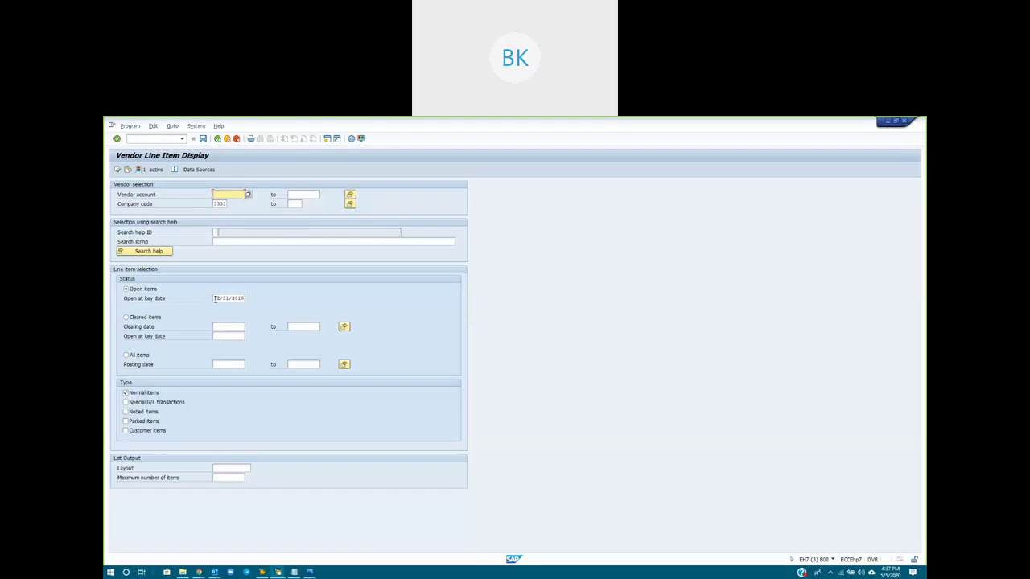
pyautogui.click(231, 298)
pyautogui.doubleClick(231, 299)
pyautogui.press('Delete')
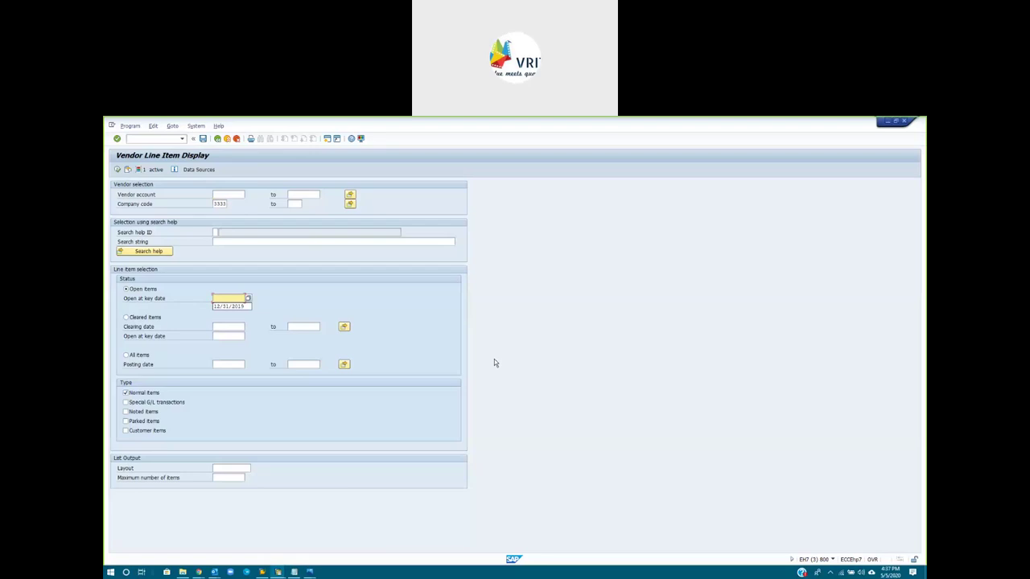
pyautogui.write('05')
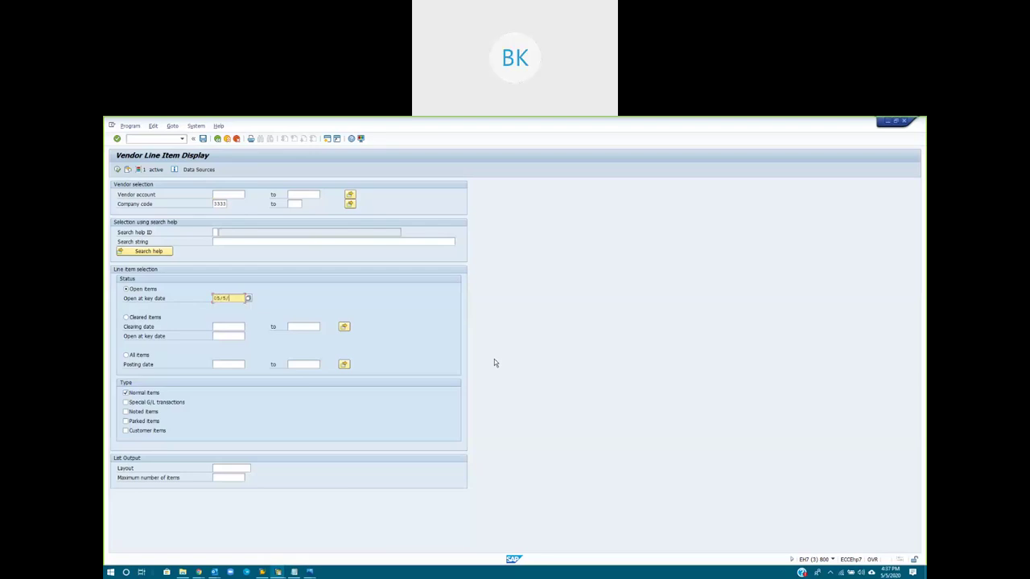
pyautogui.write('/05/2020')
# Step: Rerun the vendor line items, scroll to the grand total, and return to selection
pyautogui.click(117, 170)
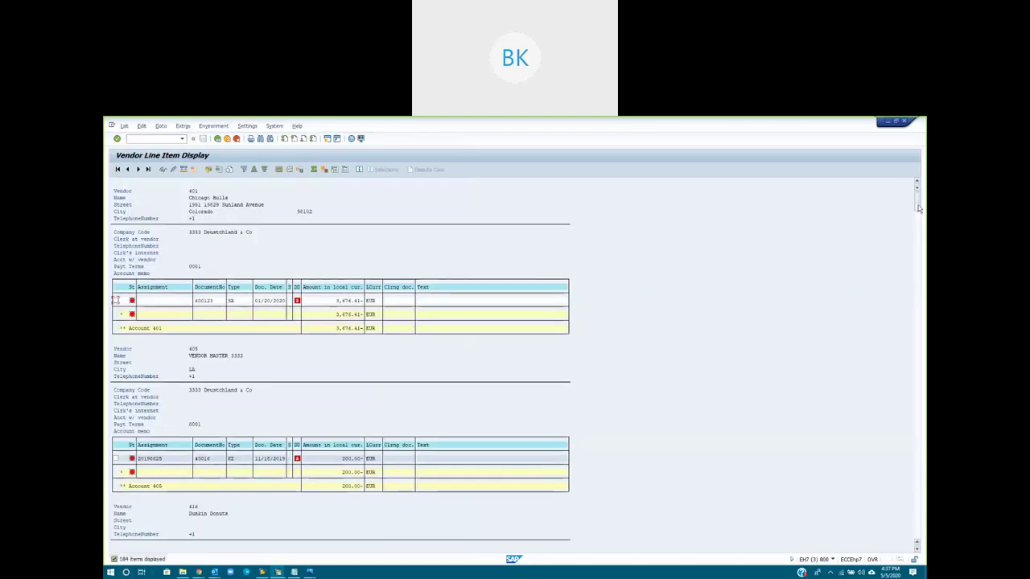
pyautogui.moveTo(917, 208); pyautogui.dragTo(918, 545)
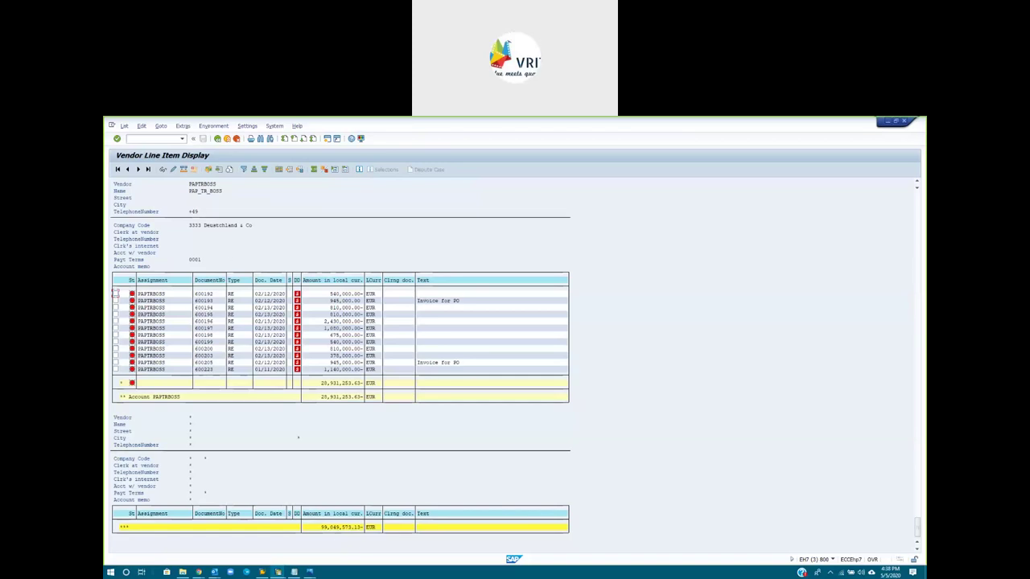
pyautogui.click(217, 138)
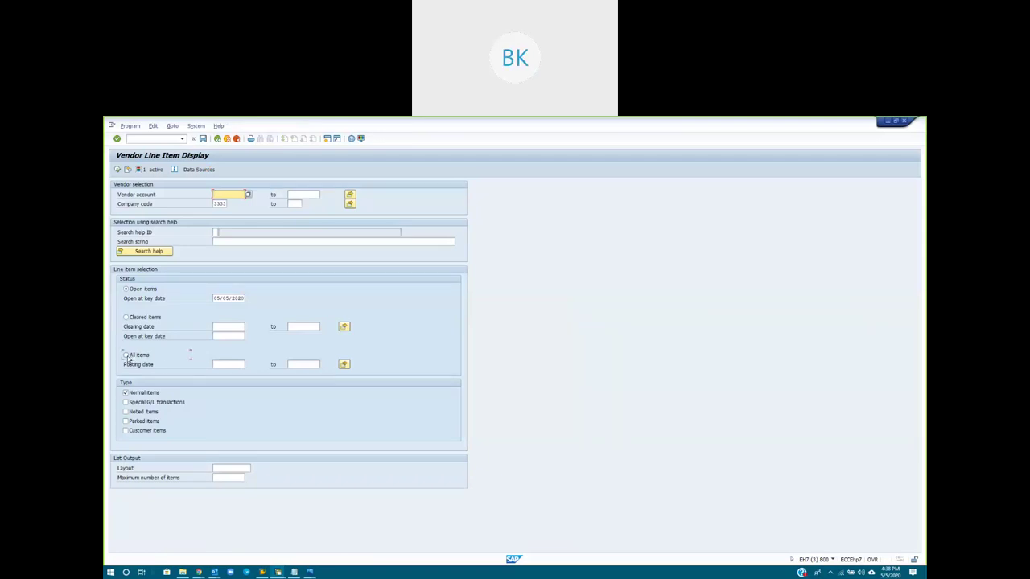
# Step: Rerun the open-items vendor report (184 items) and open its Change Layout dialog
pyautogui.click(125, 355)
pyautogui.click(126, 289)
pyautogui.click(117, 170)
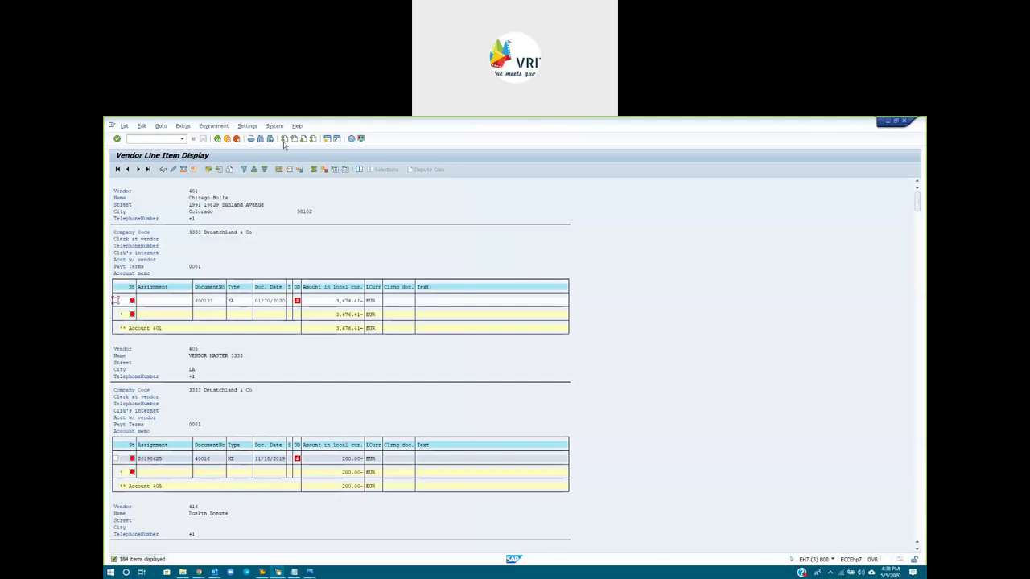
pyautogui.click(218, 139)
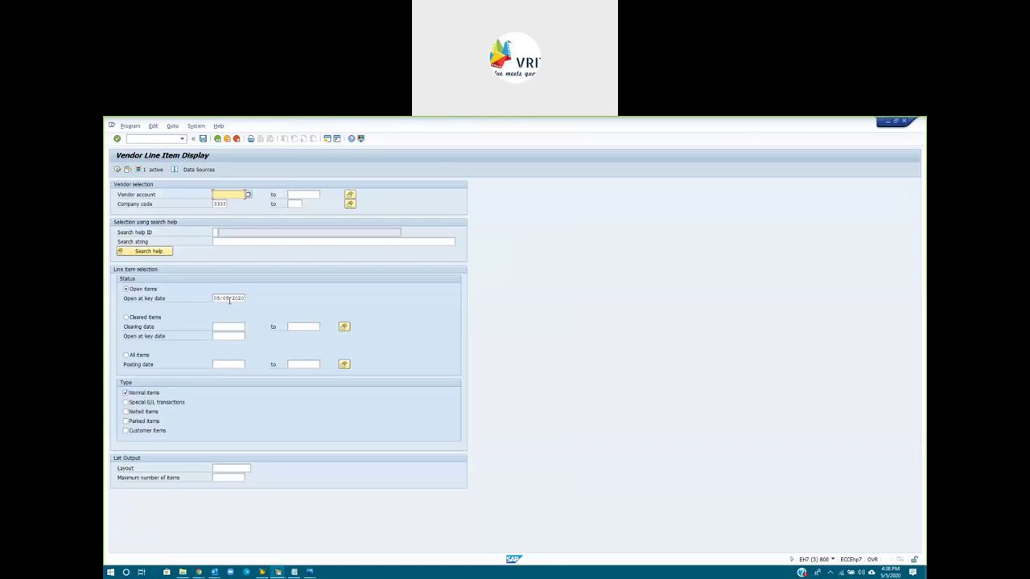
pyautogui.click(119, 170)
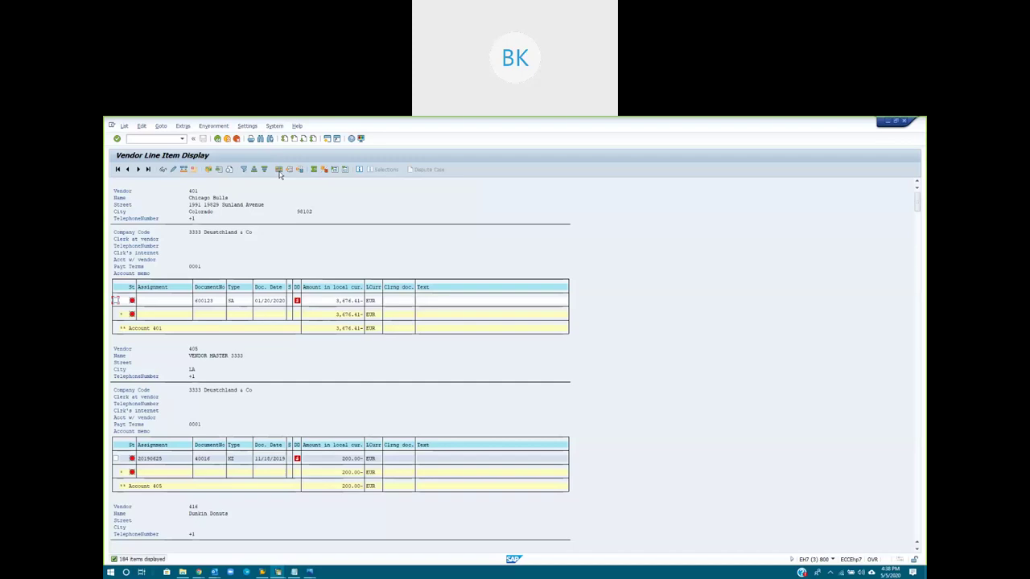
pyautogui.click(279, 170)
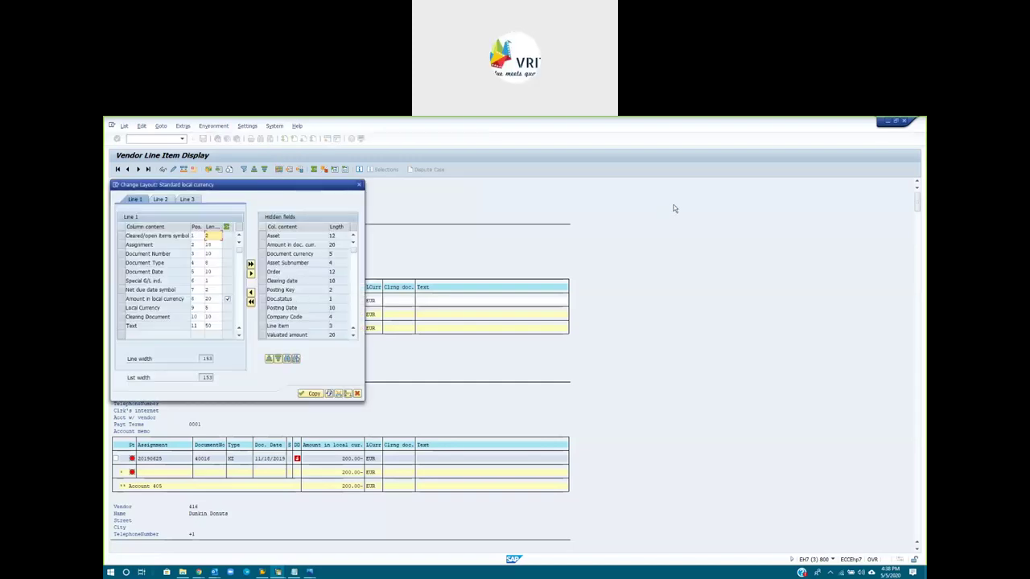
# Step: Move Fiscal Year from the sorted hidden fields into the displayed columns and apply it
pyautogui.moveTo(241, 184); pyautogui.dragTo(621, 204)
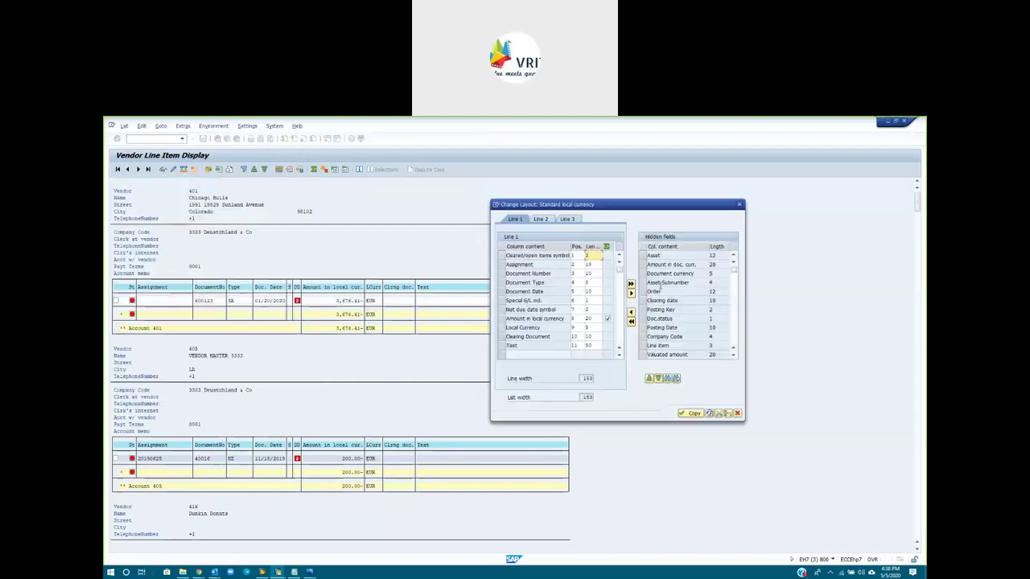
pyautogui.click(658, 379)
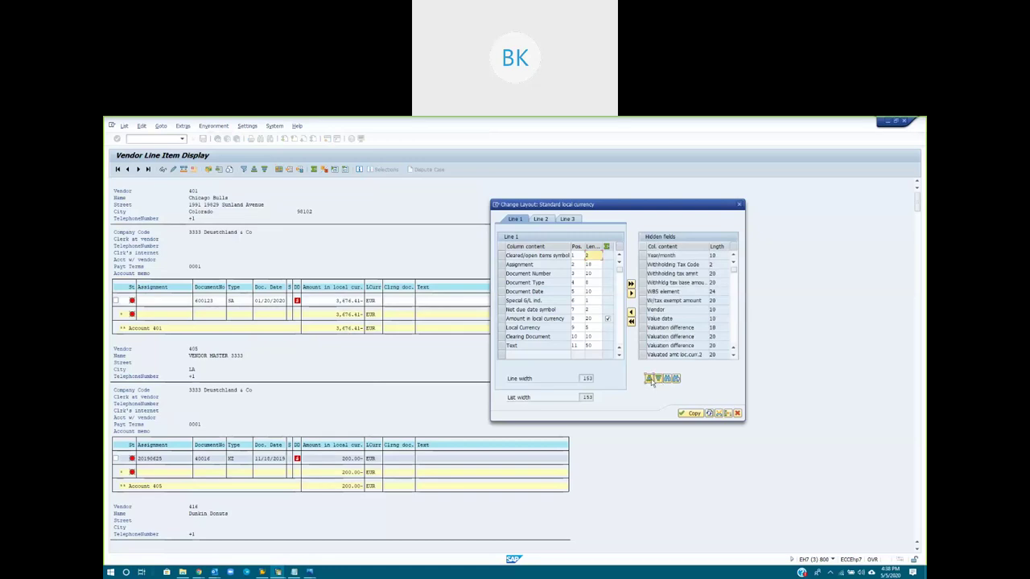
pyautogui.click(648, 378)
pyautogui.click(734, 325)
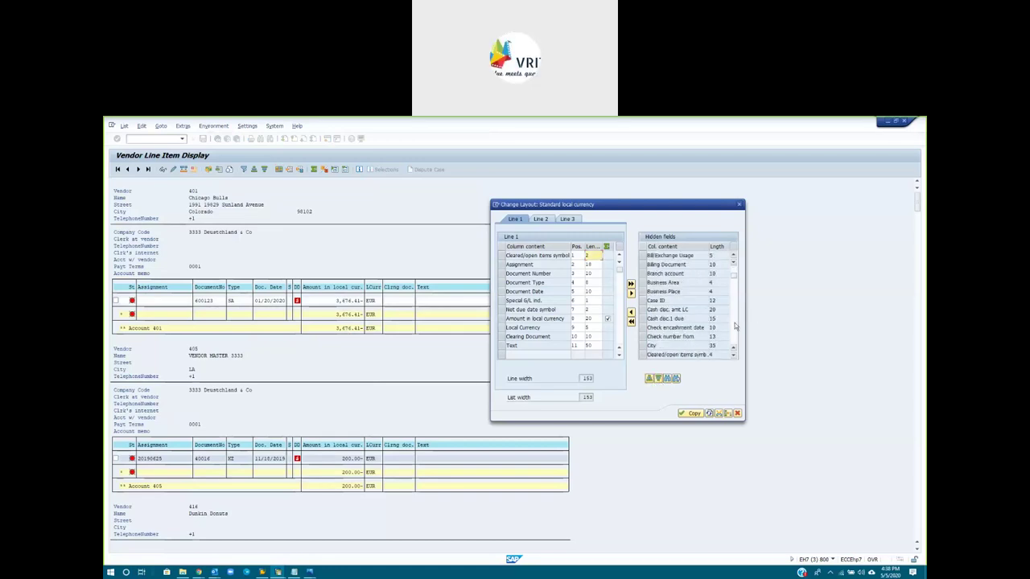
pyautogui.click(734, 325)
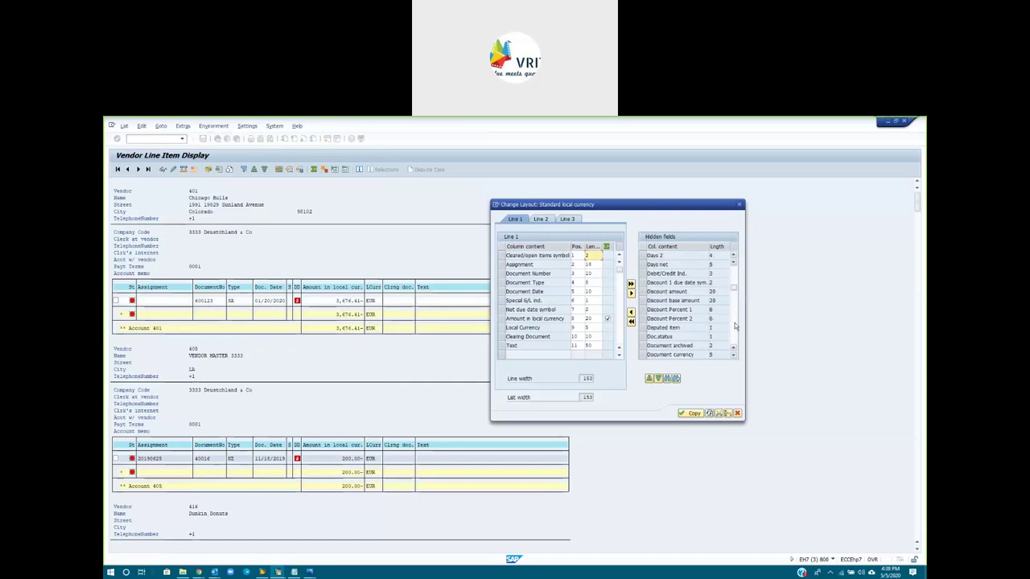
pyautogui.click(734, 325)
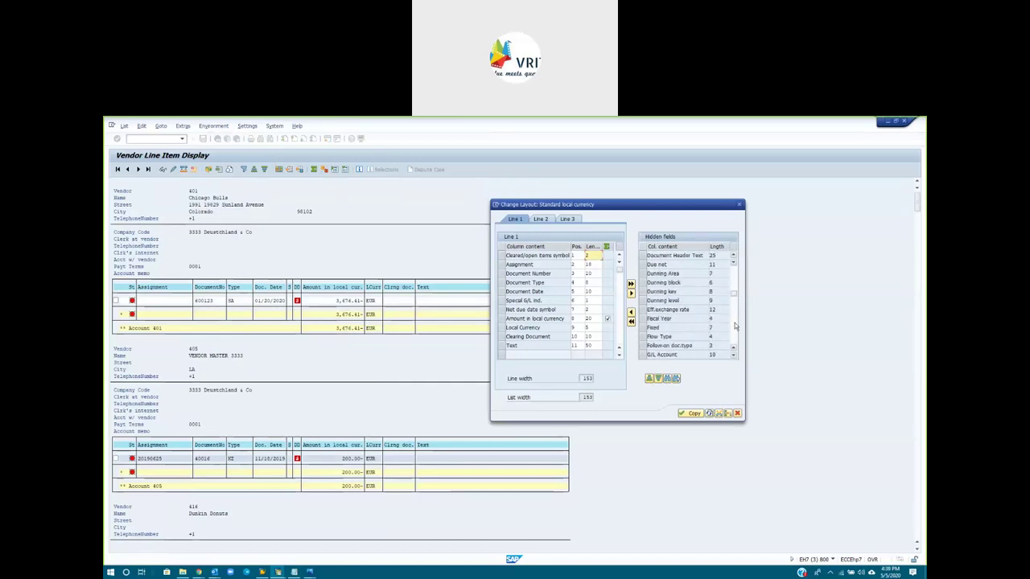
pyautogui.click(644, 319)
pyautogui.click(630, 313)
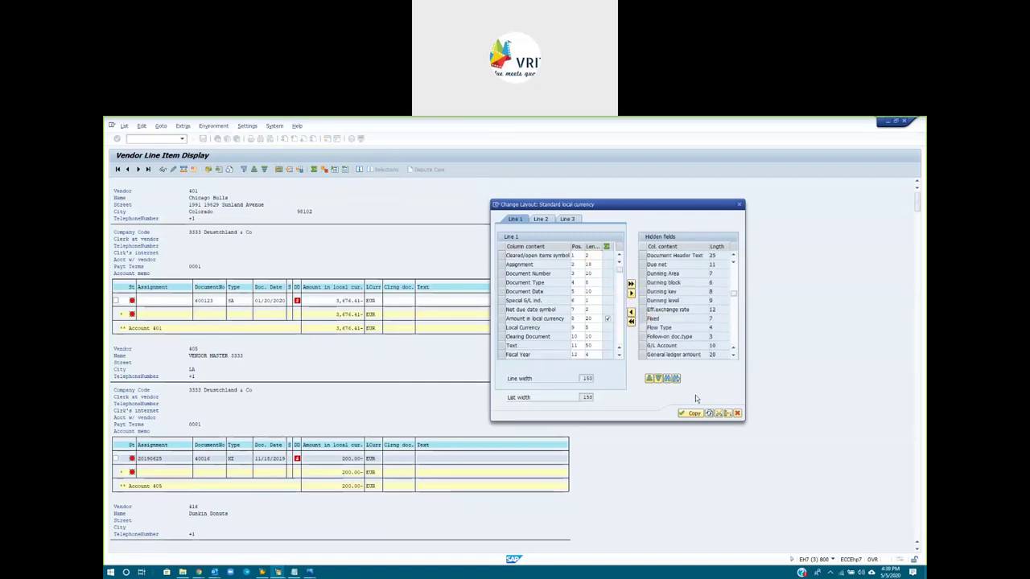
pyautogui.click(692, 415)
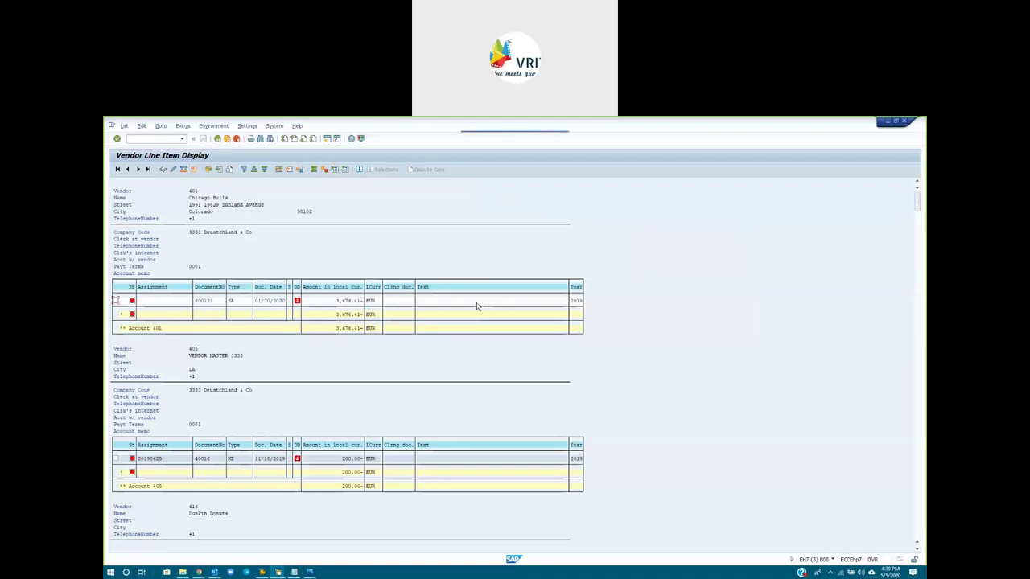
# Step: Filter the Year column to 2019 and check the grand total of 81,539,673.13- EUR
pyautogui.click(577, 287)
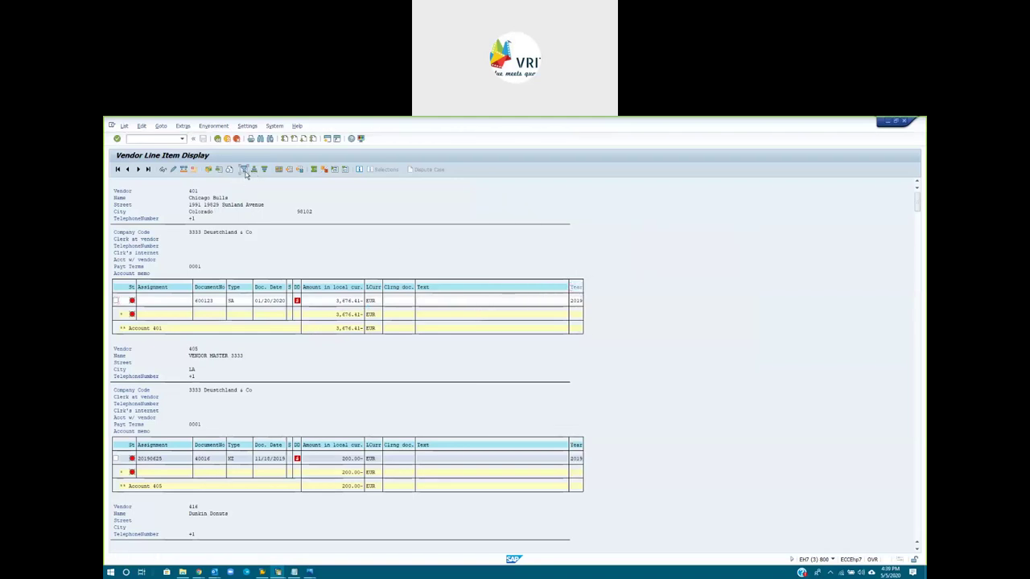
pyautogui.click(244, 169)
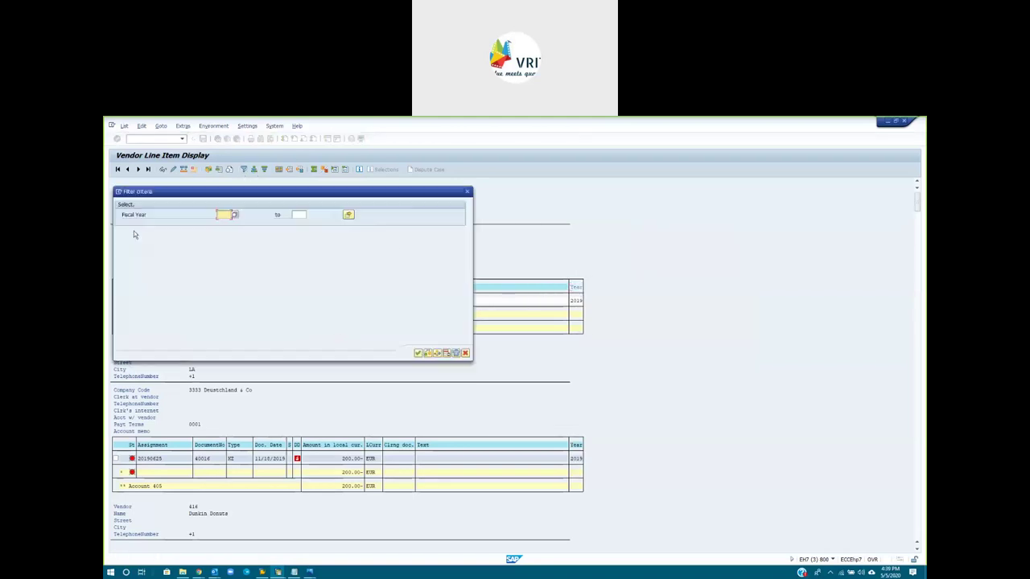
pyautogui.click(239, 216)
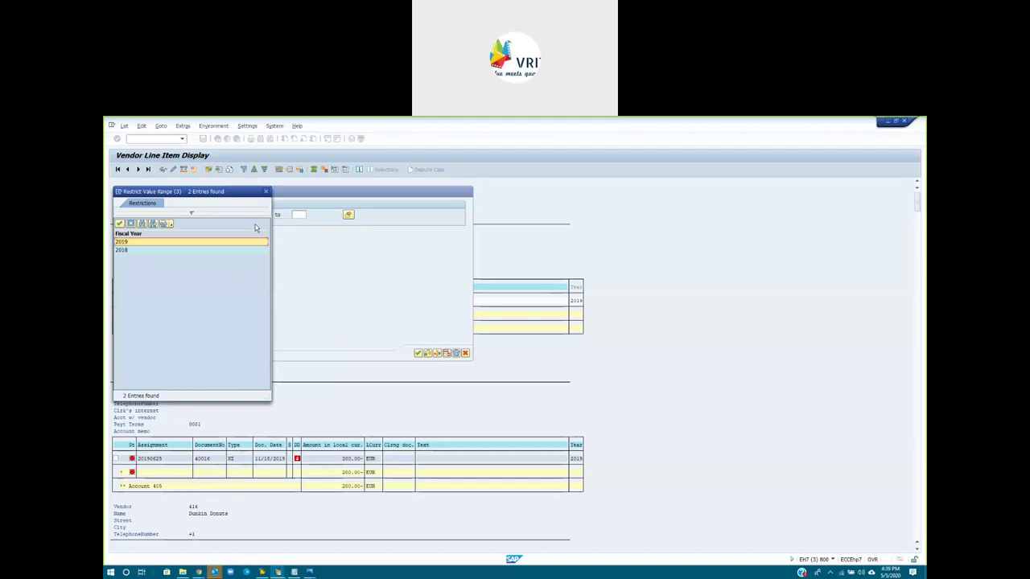
pyautogui.doubleClick(149, 242)
pyautogui.click(418, 353)
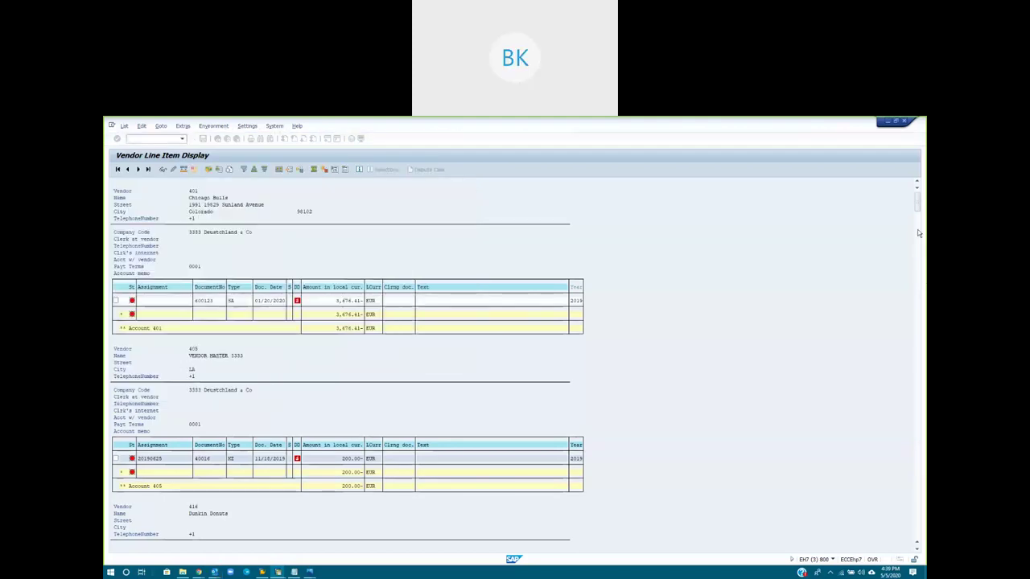
pyautogui.moveTo(916, 329); pyautogui.dragTo(916, 528)
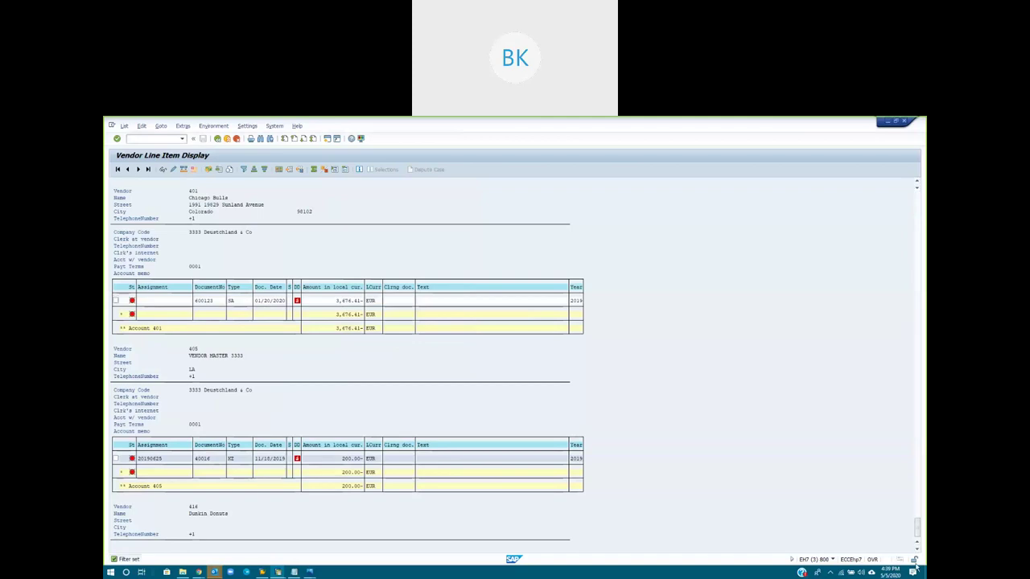
pyautogui.click(331, 527)
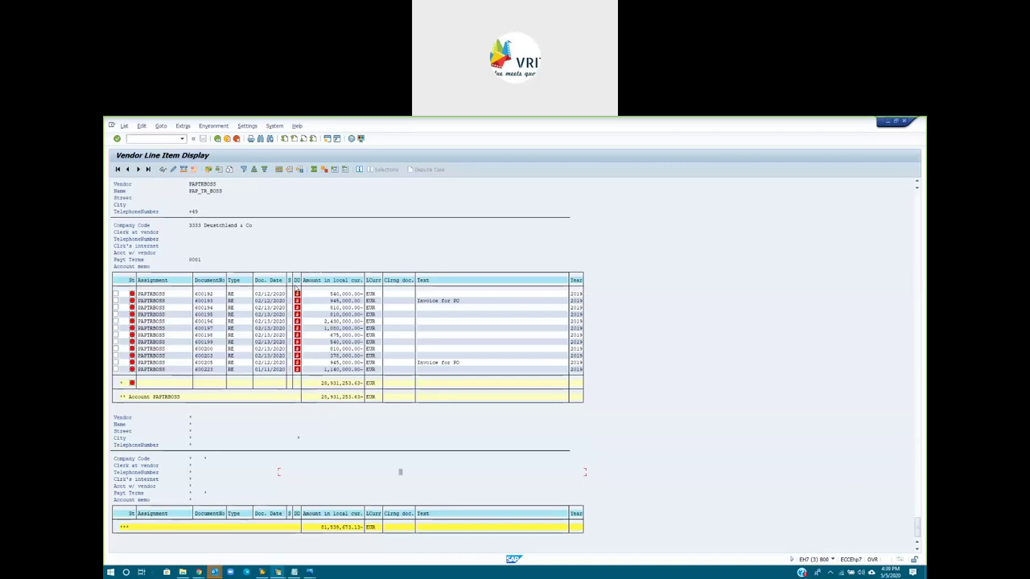
# Step: Display the Sundry Creditors balance for fiscal year 2018 and select period 12
pyautogui.press('F3')
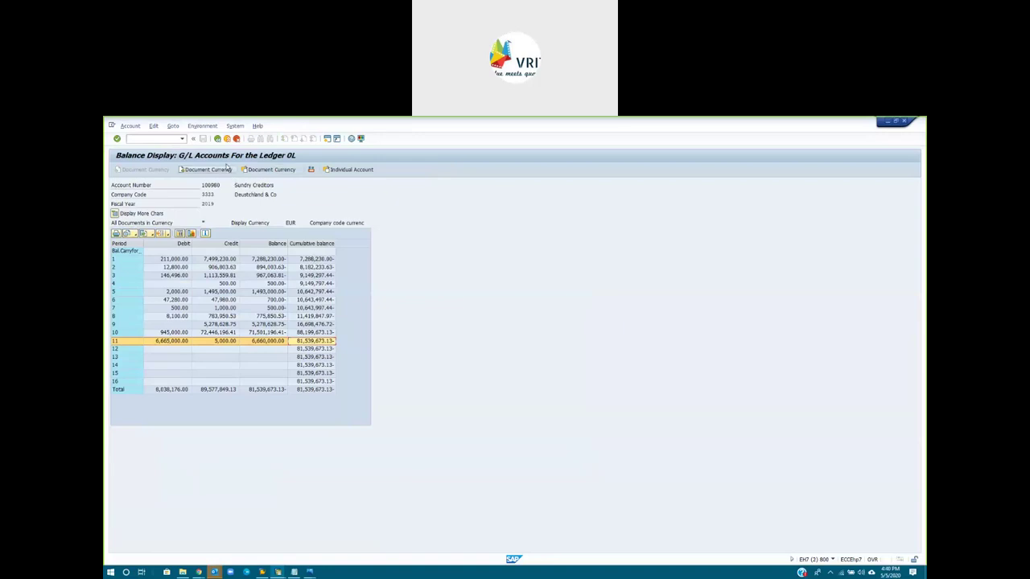
pyautogui.click(217, 138)
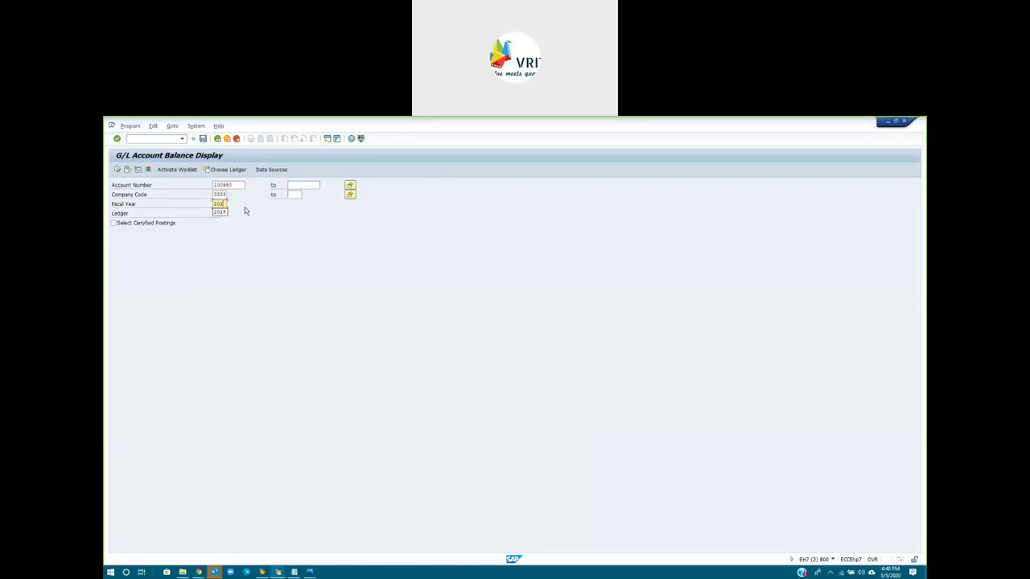
pyautogui.click(118, 169)
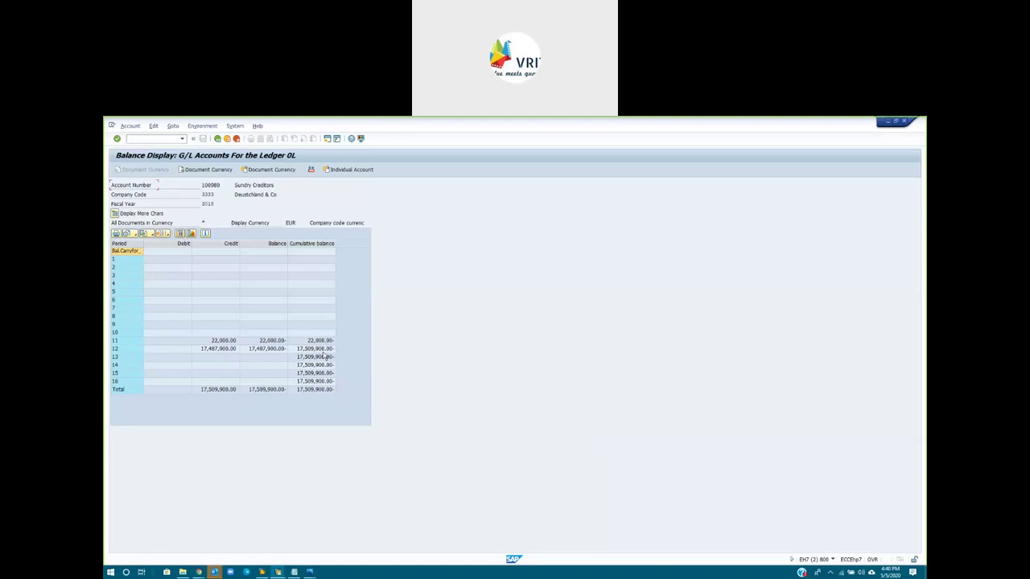
pyautogui.hotkey('alt', 'a')
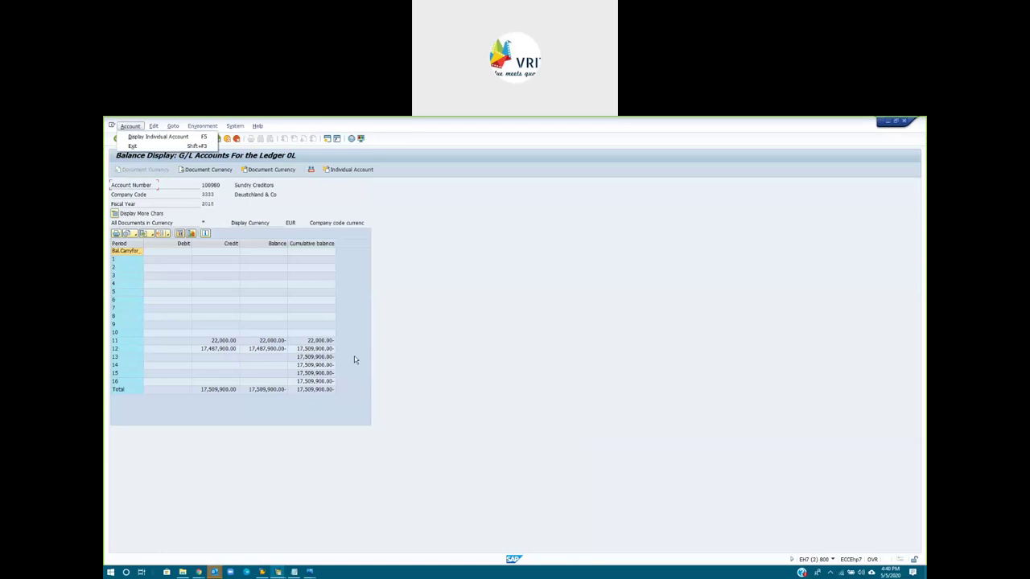
pyautogui.click(305, 351)
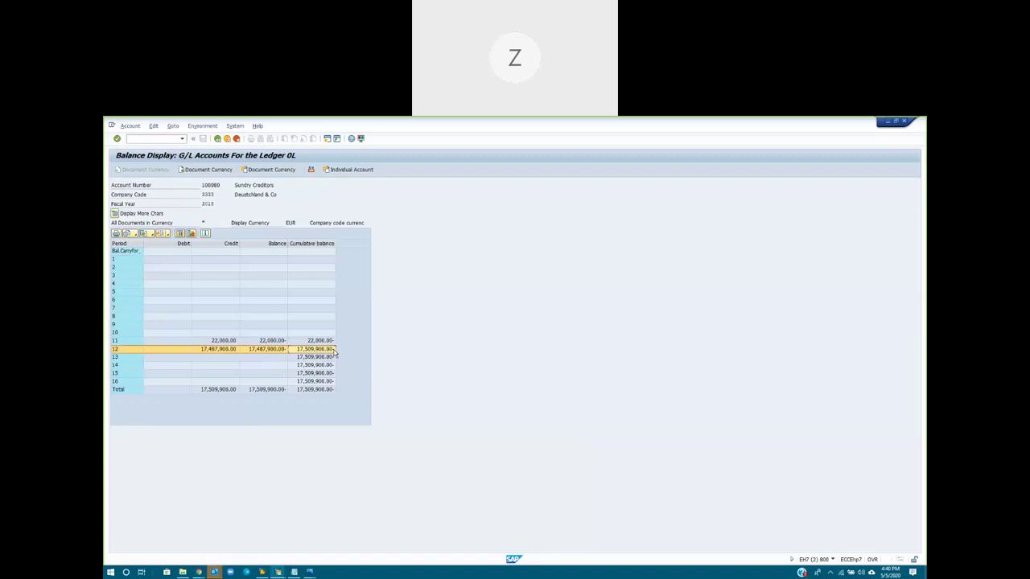
# Step: Open the Balance carryforward screen with the /OFBL1 transaction code
pyautogui.click(145, 138)
pyautogui.write('/O')
pyautogui.write('FBL1')
pyautogui.press('Return')
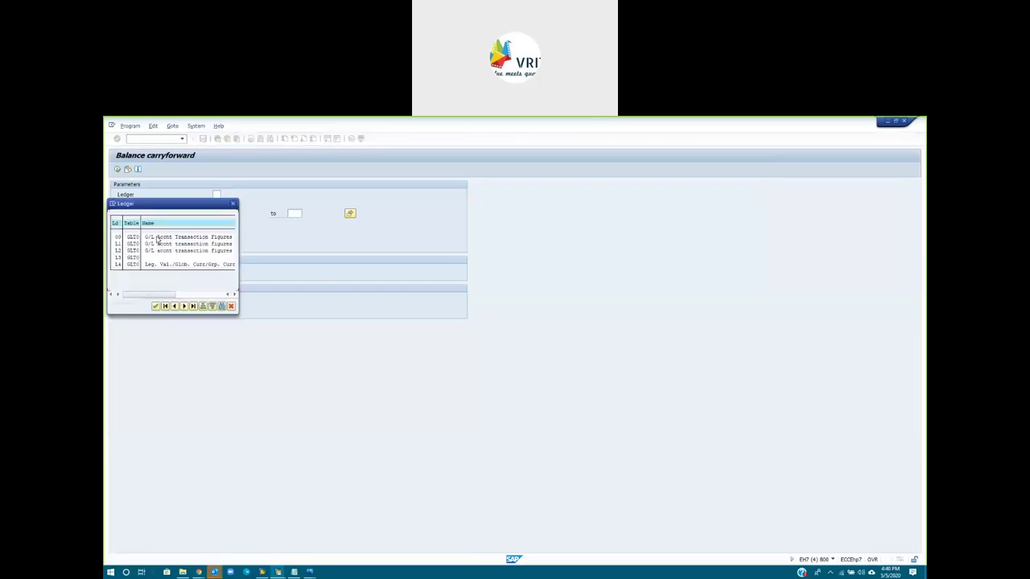
# Step: Choose ledger 0L, turn off test run, and run the balance carryforward
pyautogui.doubleClick(157, 239)
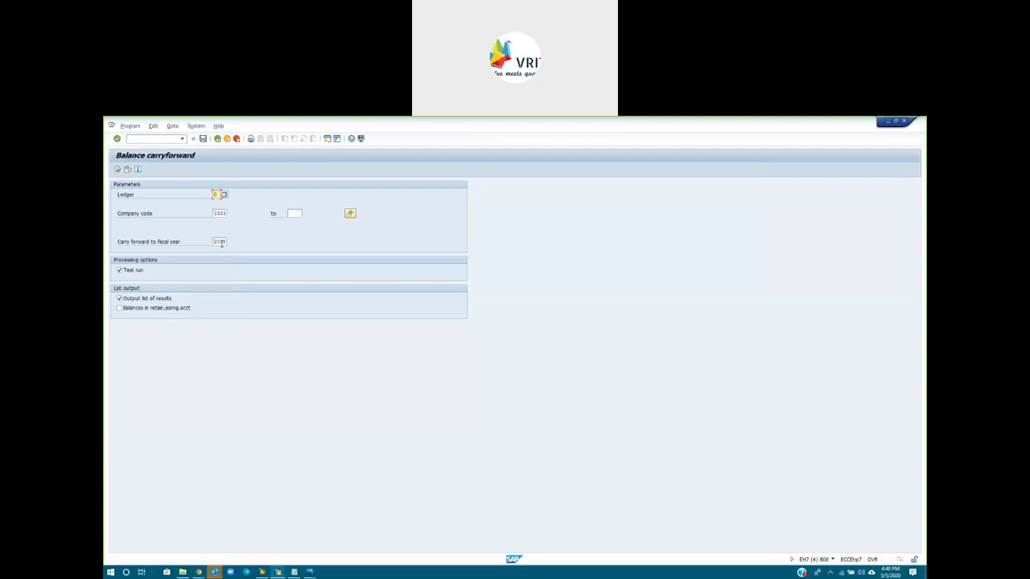
pyautogui.click(222, 243)
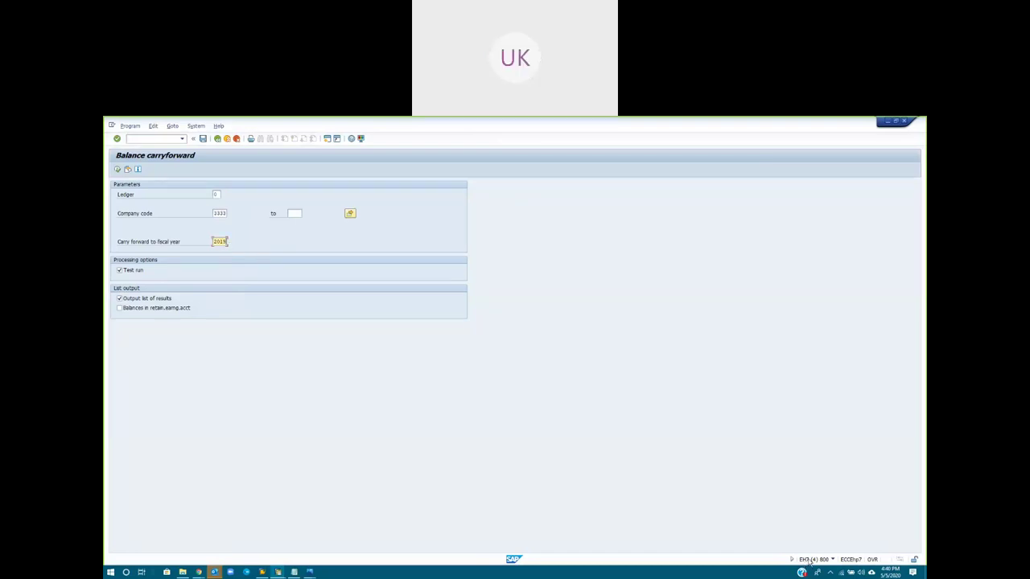
pyautogui.click(833, 559)
pyautogui.click(192, 346)
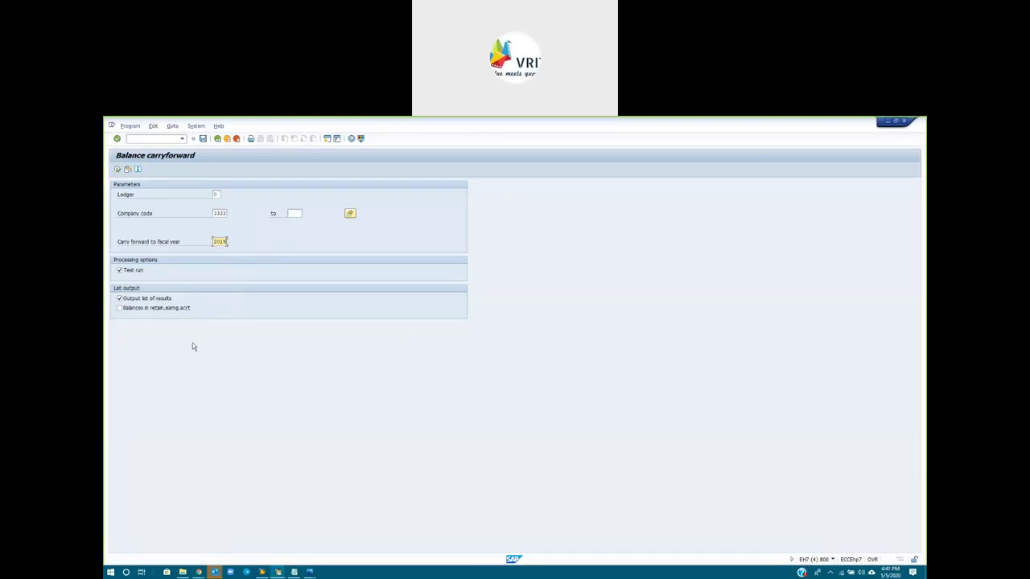
pyautogui.click(119, 271)
pyautogui.click(118, 170)
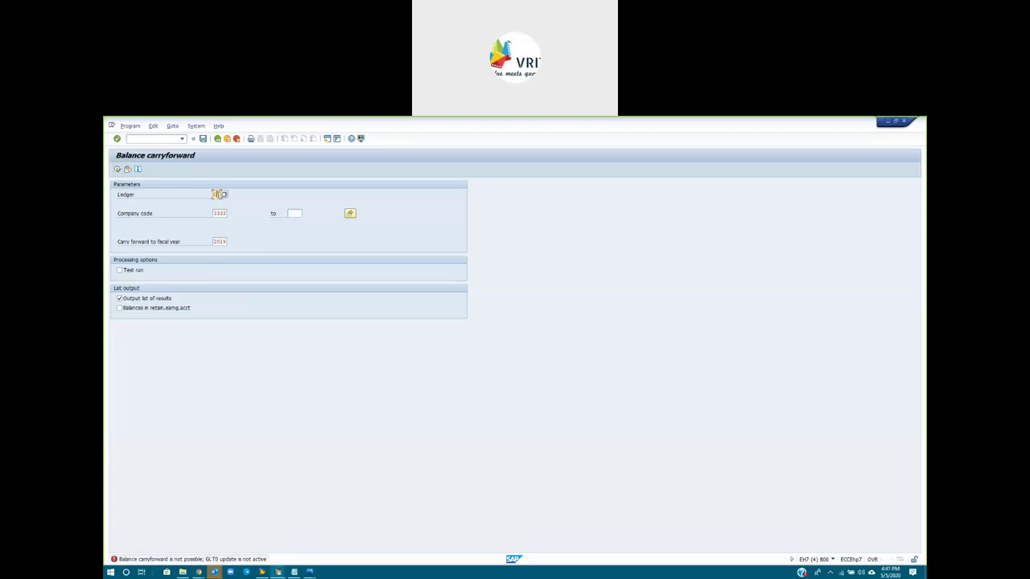
# Step: Clear the Ledger field, rerun, and close the ledger list without choosing one
pyautogui.press('BackSpace')
pyautogui.click(118, 169)
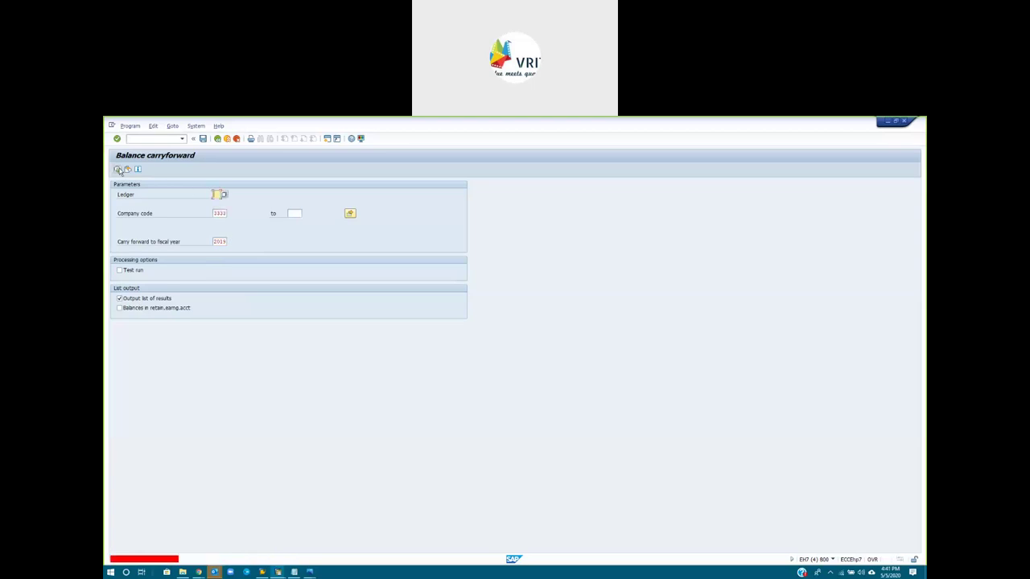
pyautogui.click(225, 196)
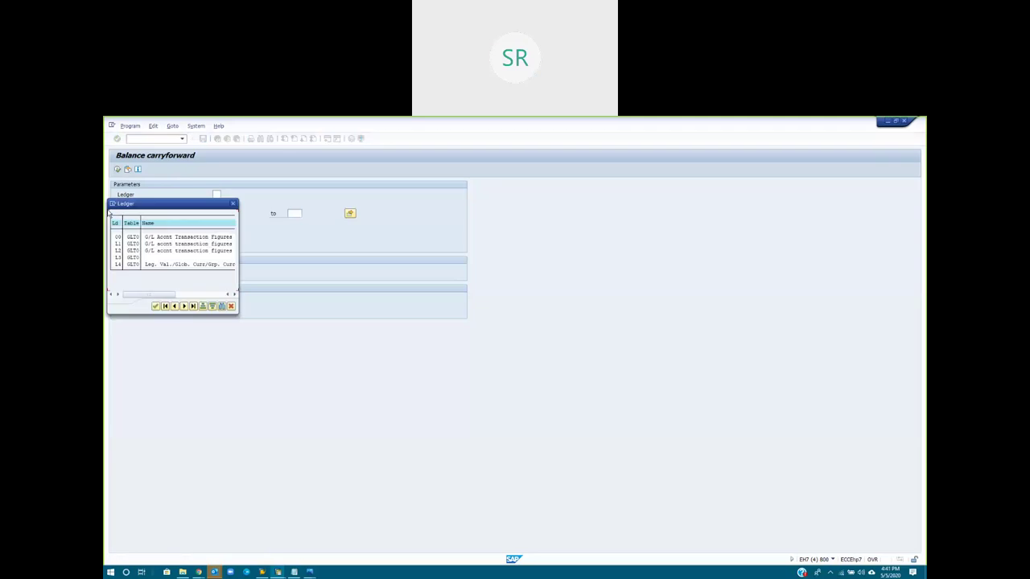
pyautogui.moveTo(182, 210); pyautogui.dragTo(437, 227)
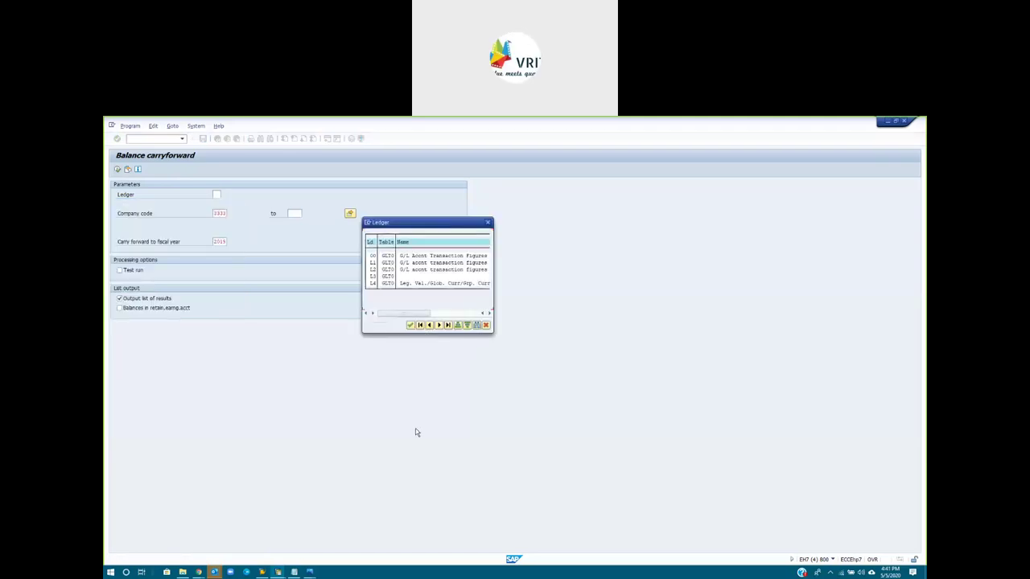
pyautogui.press('Escape')
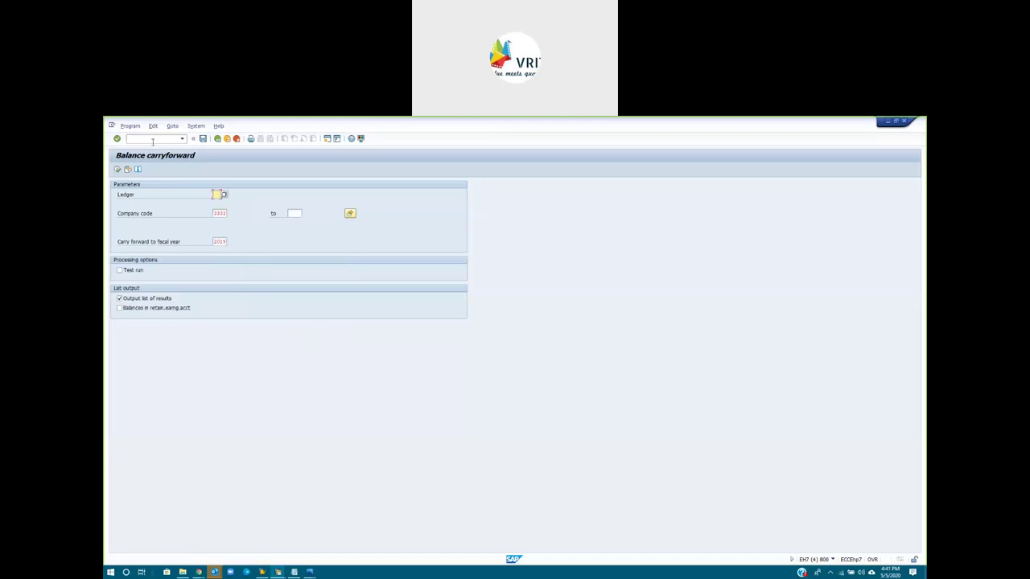
pyautogui.click(151, 140)
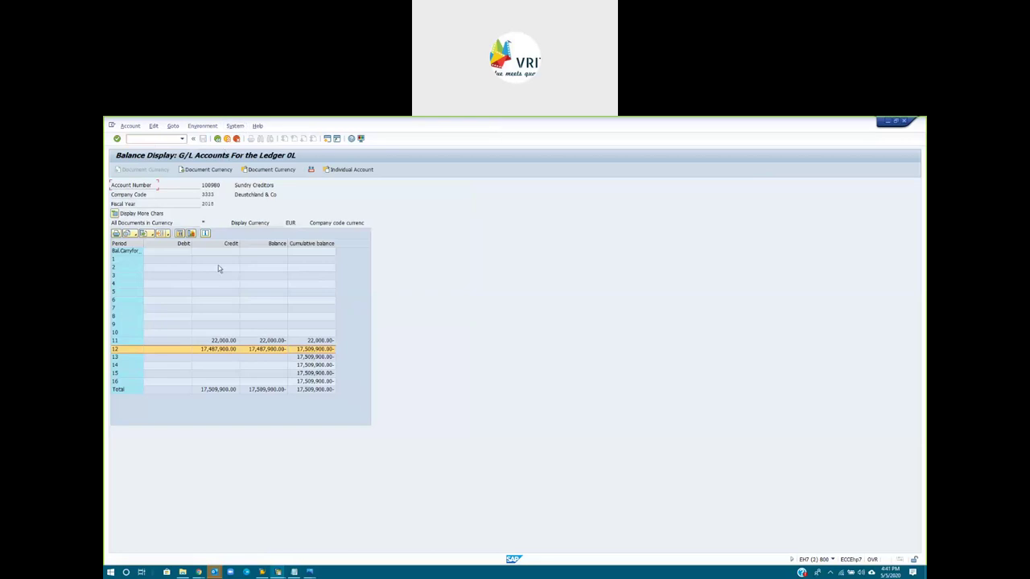
# Step: Rerun the Sundry Creditors balance display for fiscal year 2019 instead of 2018
pyautogui.click(217, 139)
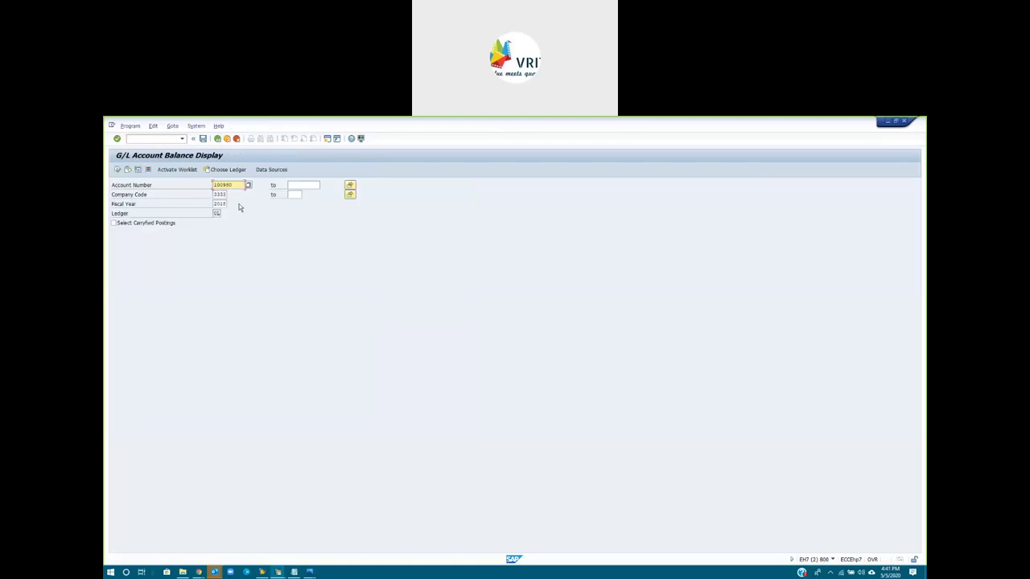
pyautogui.click(223, 203)
pyautogui.press('BackSpace')
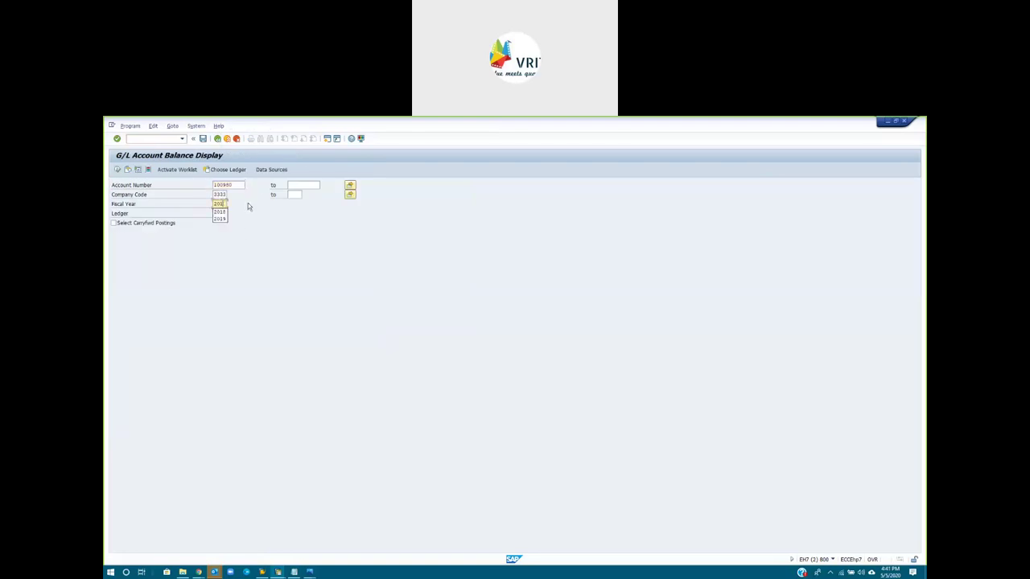
pyautogui.write('9')
pyautogui.click(119, 169)
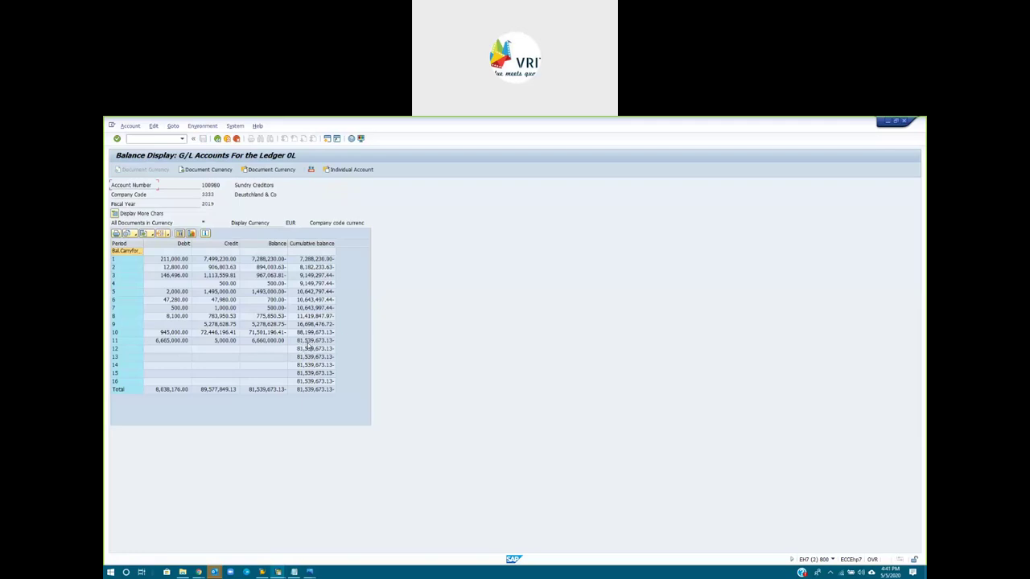
pyautogui.hotkey('alt', 'Tab')
pyautogui.hotkey('alt', 'Tab')
pyautogui.hotkey('alt', 'Tab')
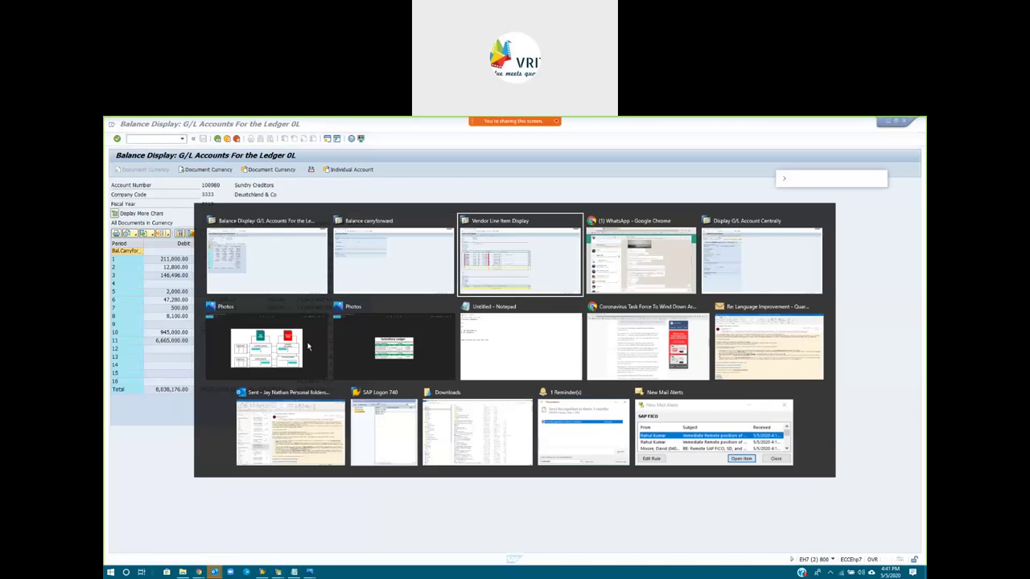
# Step: Clear the 2019 Fiscal Year value from the vendor line item list's filter
pyautogui.press('F3')
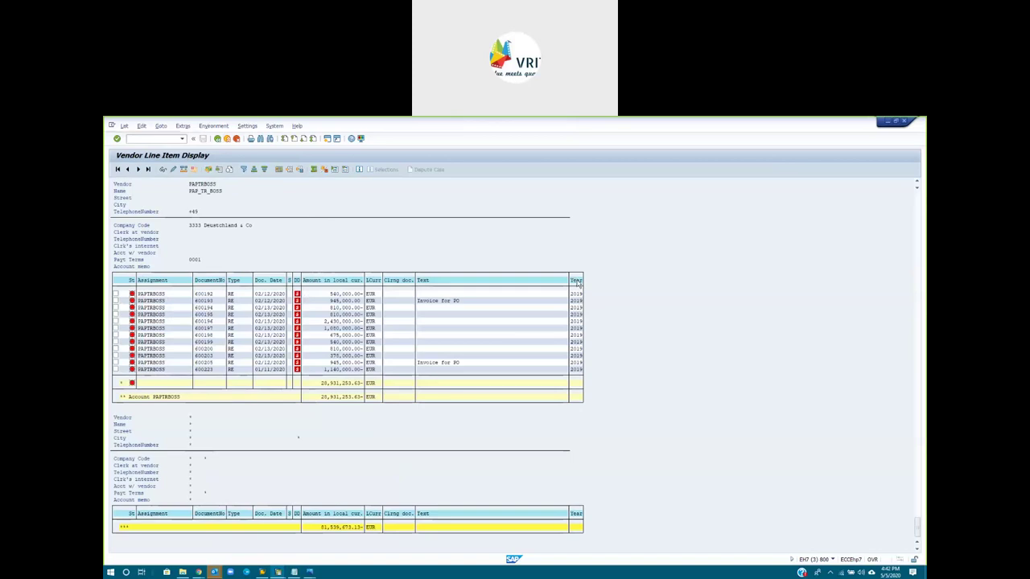
pyautogui.click(244, 169)
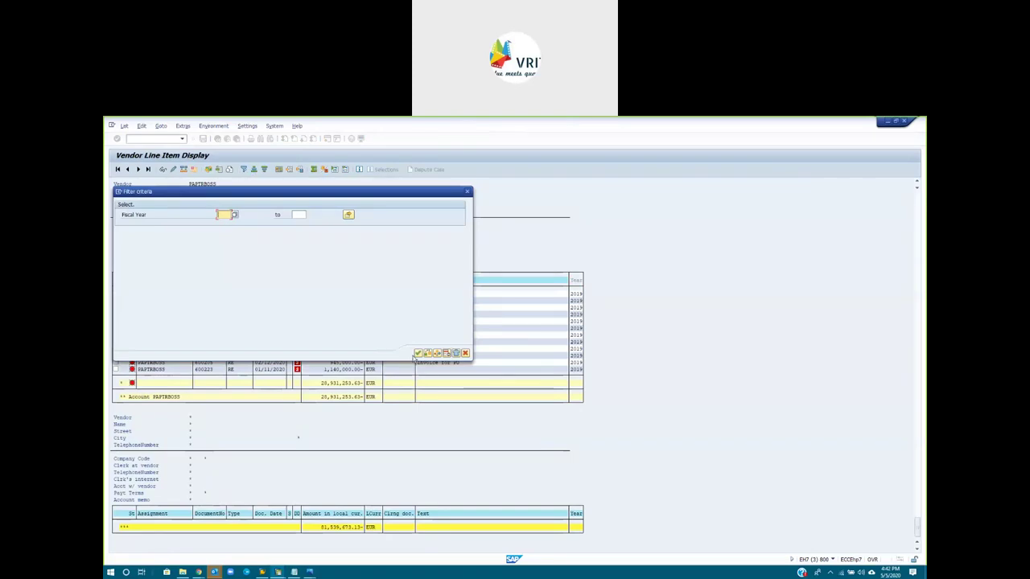
pyautogui.press('Delete')
# Step: Compare the unfiltered vendor list total 99,049,573.13 with the G/L balance 81,539,673.13
pyautogui.click(419, 354)
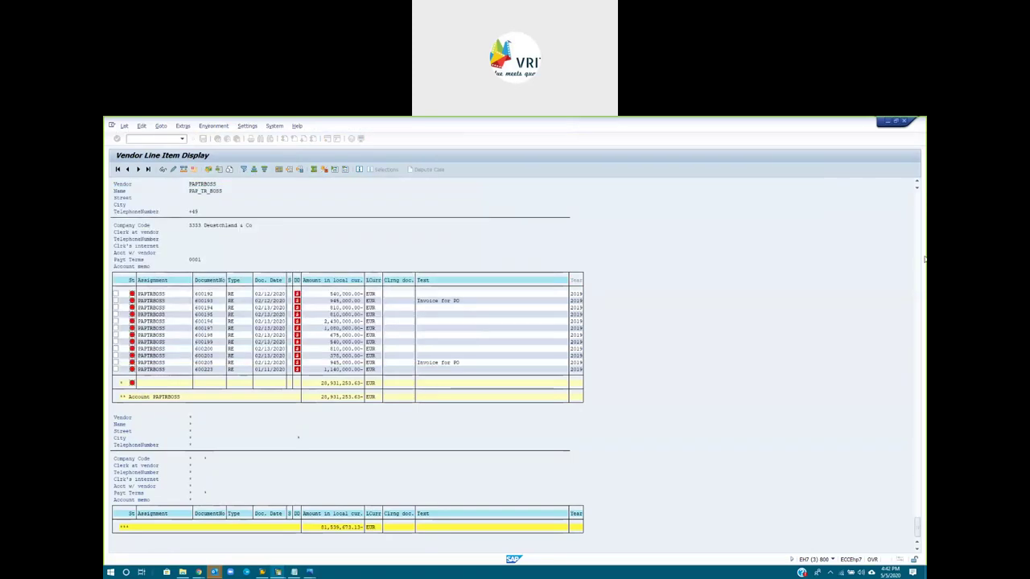
pyautogui.scroll(-15, 515, 482)
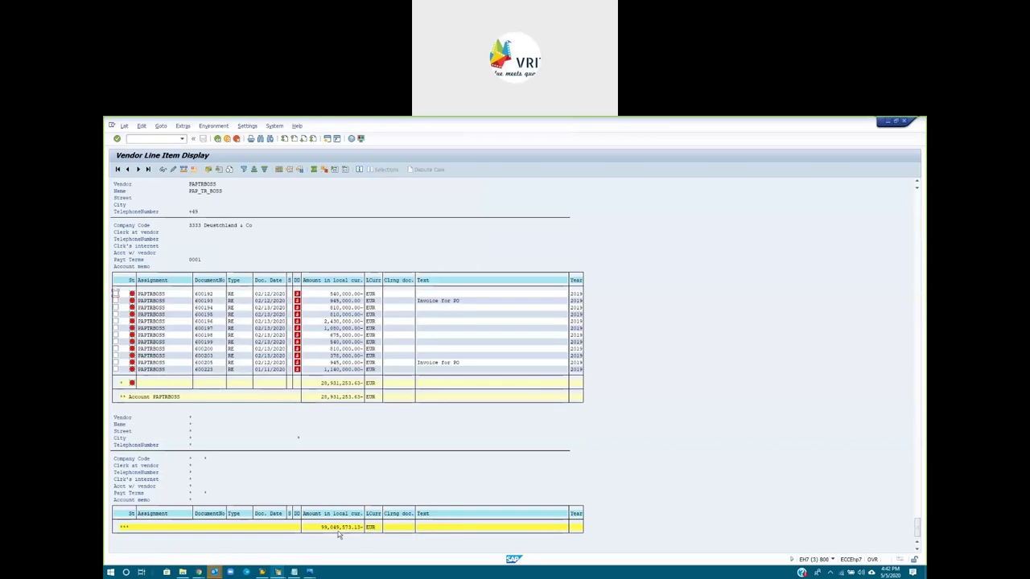
pyautogui.press('F3')
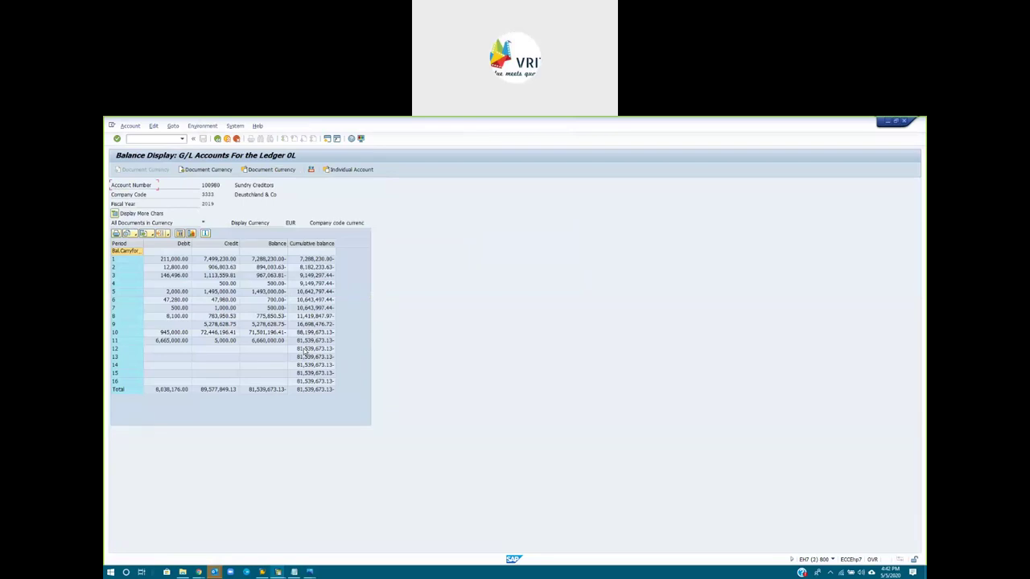
pyautogui.hotkey('alt', 'Tab')
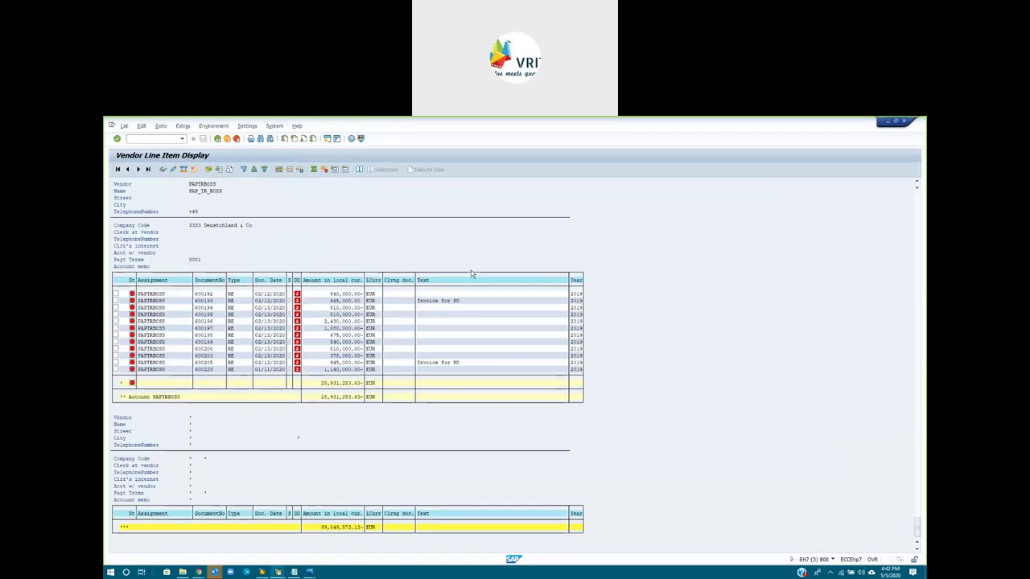
pyautogui.hotkey('alt', 'Tab')
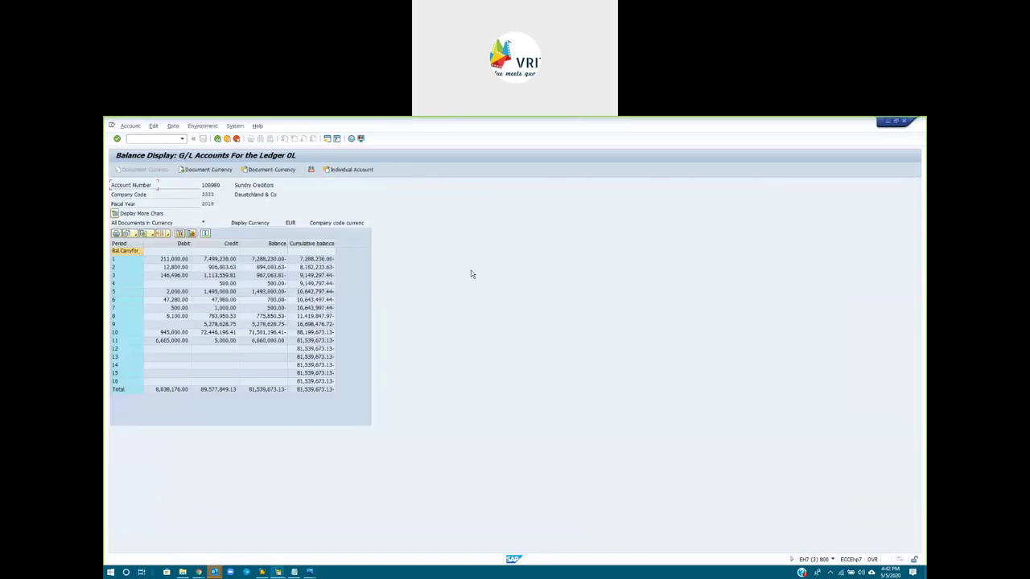
pyautogui.hotkey('alt', 'Tab')
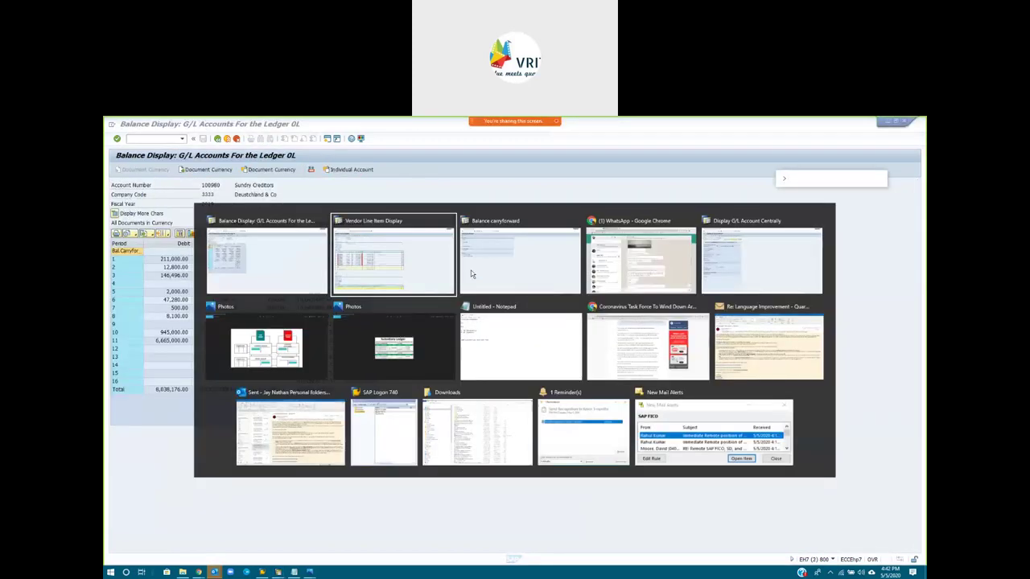
pyautogui.hotkey('alt', 'Tab')
pyautogui.hotkey('alt', 'Tab')
pyautogui.hotkey('alt', 'Tab')
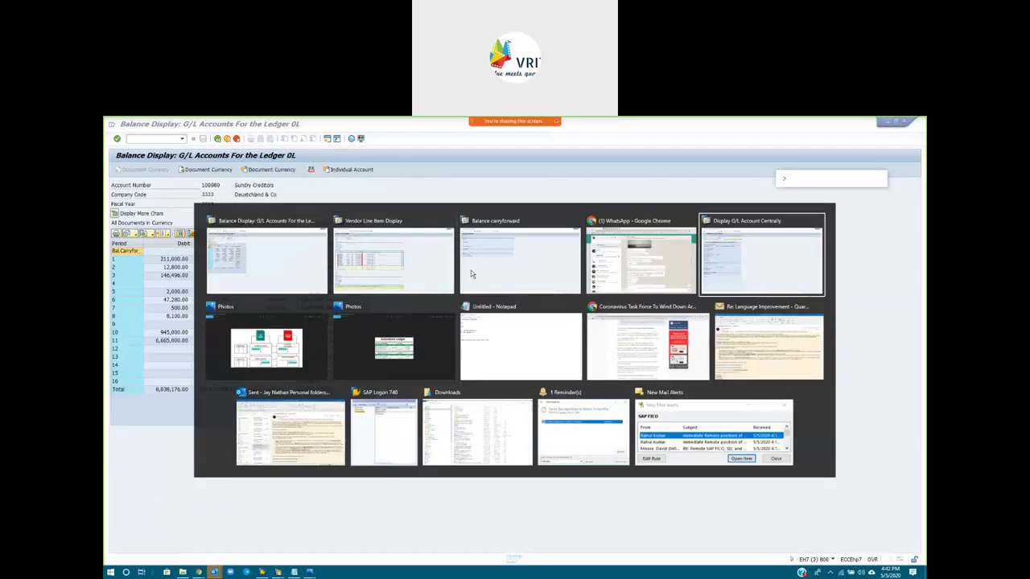
pyautogui.hotkey('alt', 'Tab')
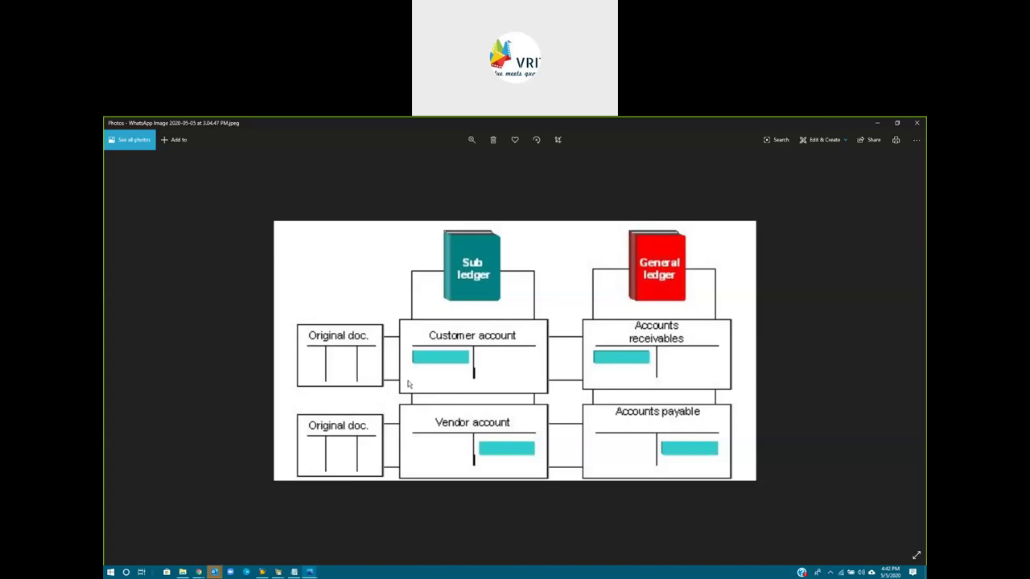
pyautogui.hotkey('alt', 'Tab')
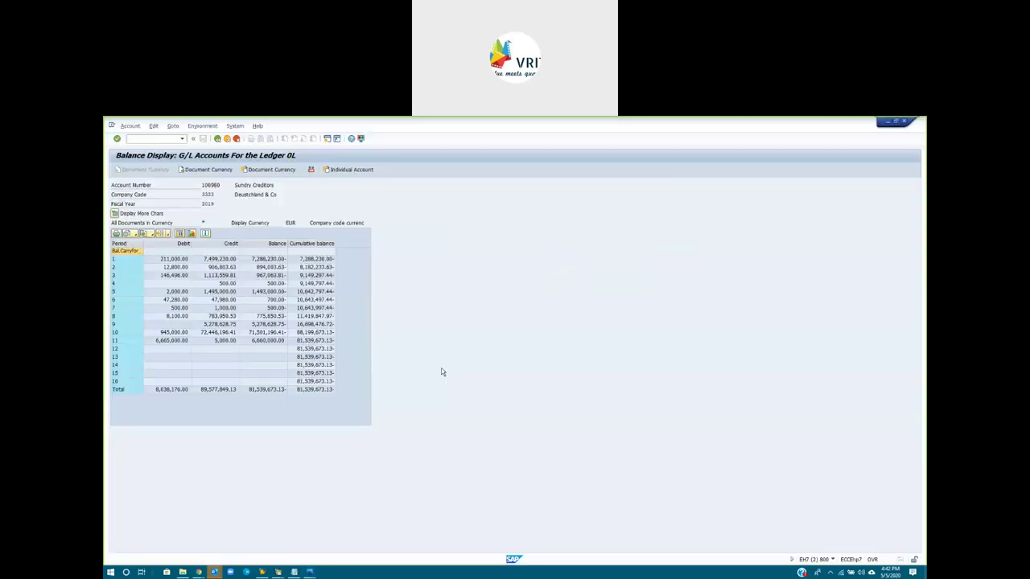
# Step: Confirm invoice 600192's line item posts to G/L account 100980, then return to the list
pyautogui.hotkey('alt', 'Tab')
pyautogui.press('Tab')
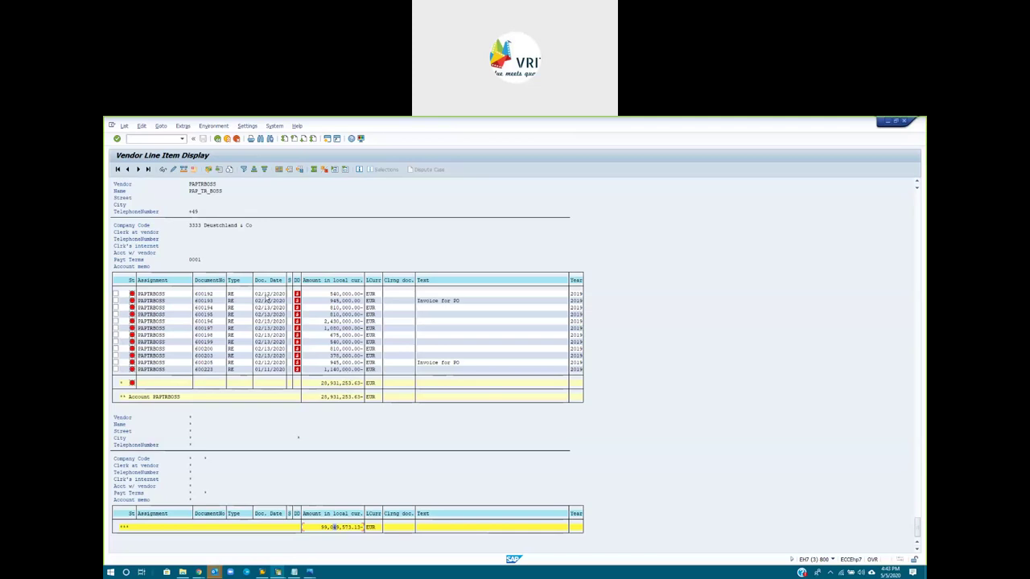
pyautogui.doubleClick(270, 295)
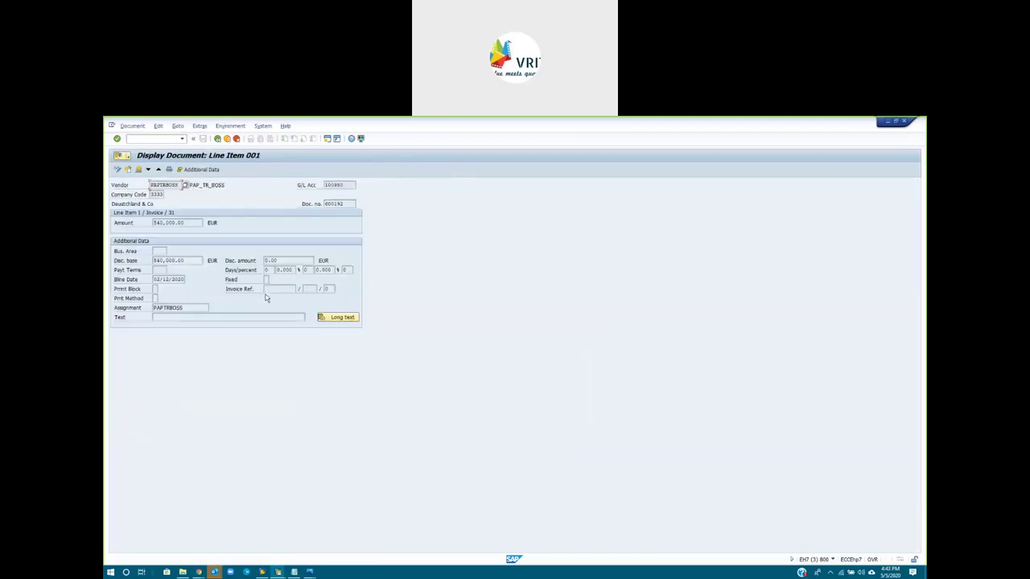
pyautogui.moveTo(351, 186); pyautogui.dragTo(295, 196)
pyautogui.click(217, 139)
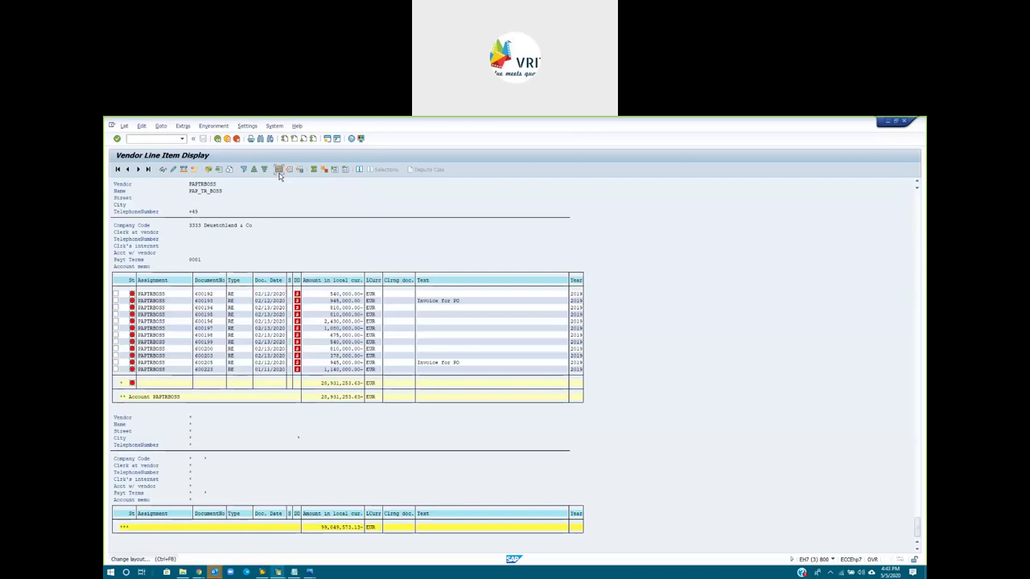
# Step: Move the hidden G/L Account field into the vendor list layout's visible columns
pyautogui.click(279, 170)
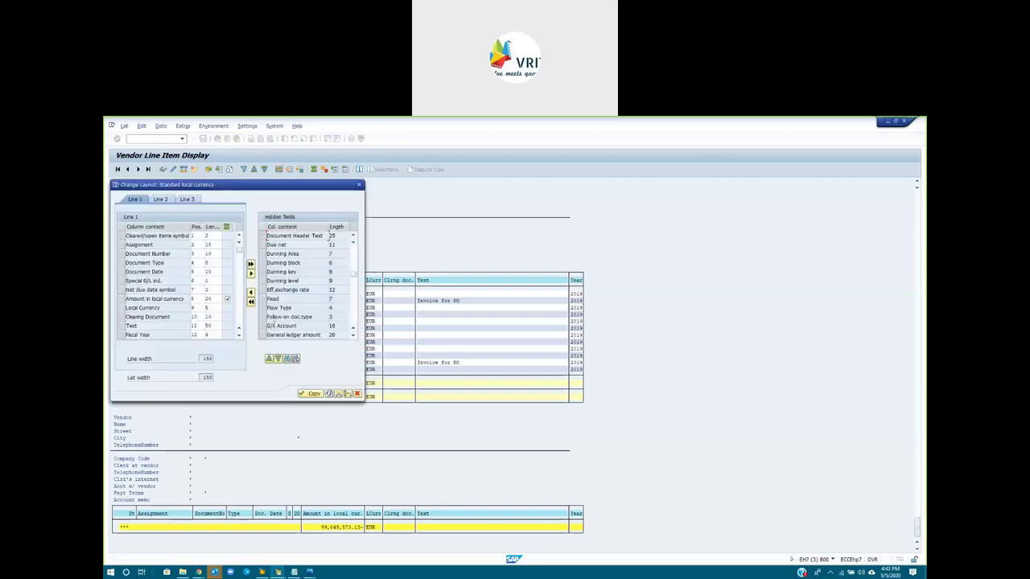
pyautogui.click(271, 326)
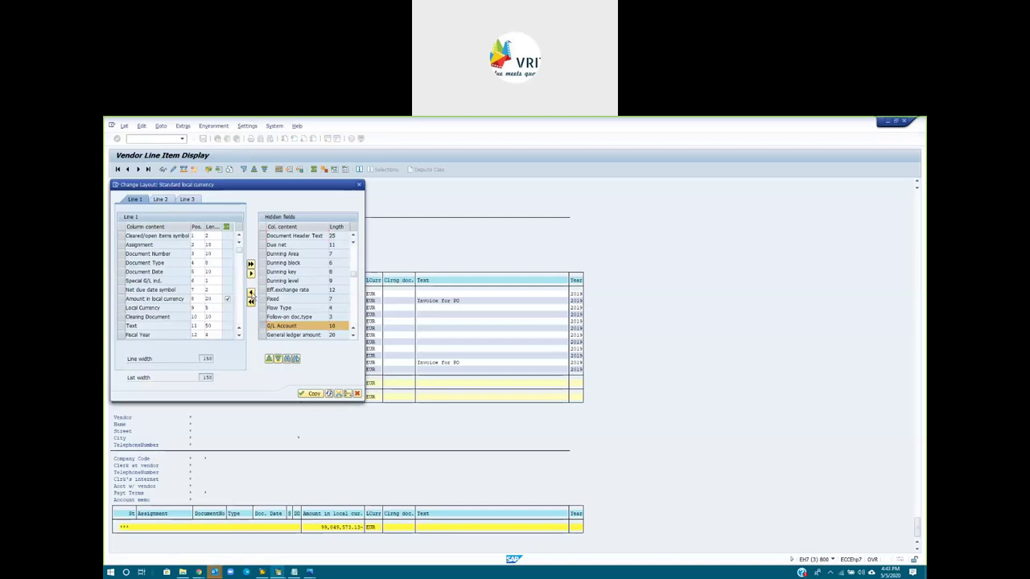
pyautogui.click(250, 293)
pyautogui.click(311, 394)
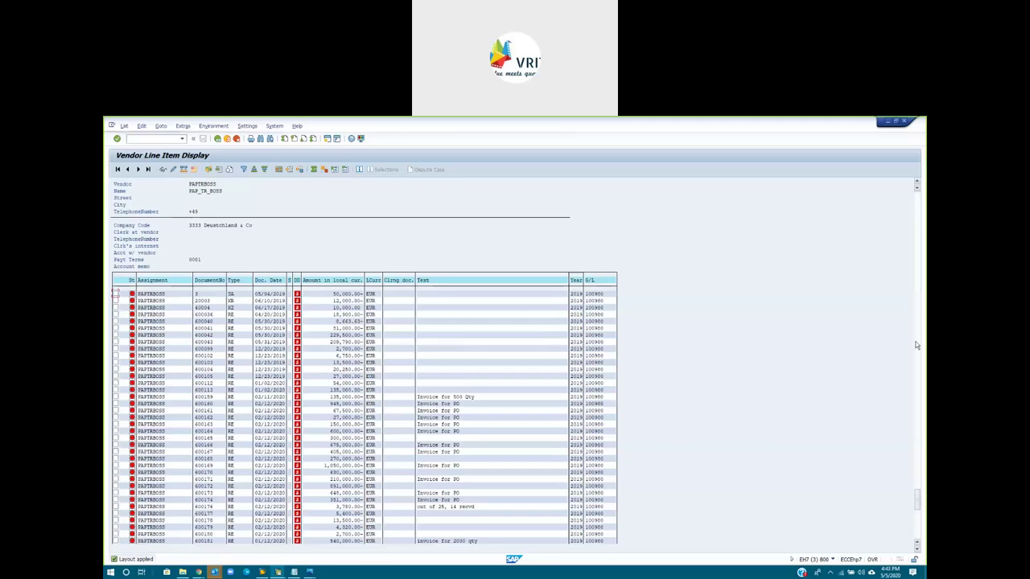
pyautogui.scroll(10, 915, 345)
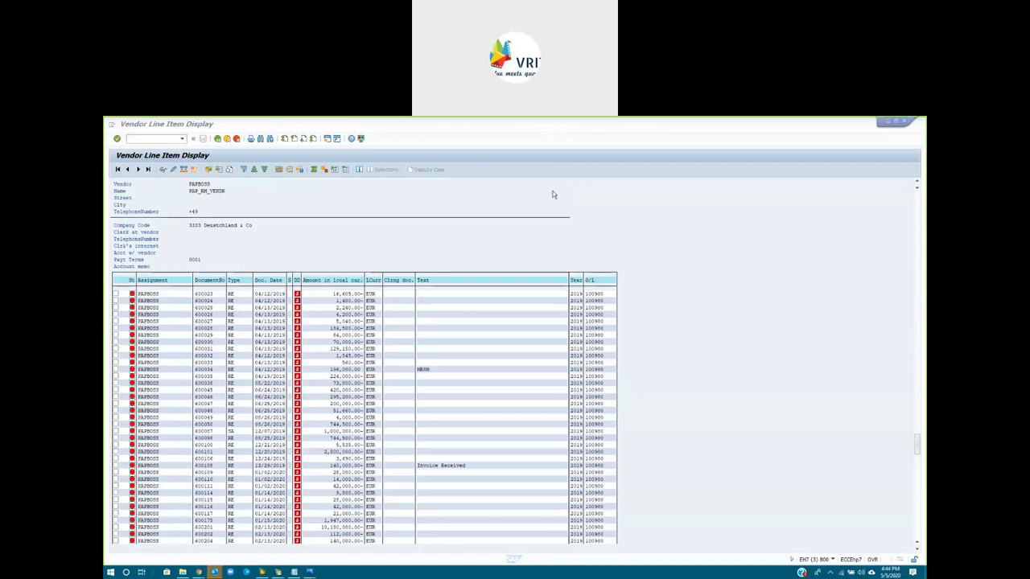
# Step: Start transaction FB01 in a new session with /oFB01
pyautogui.click(452, 246)
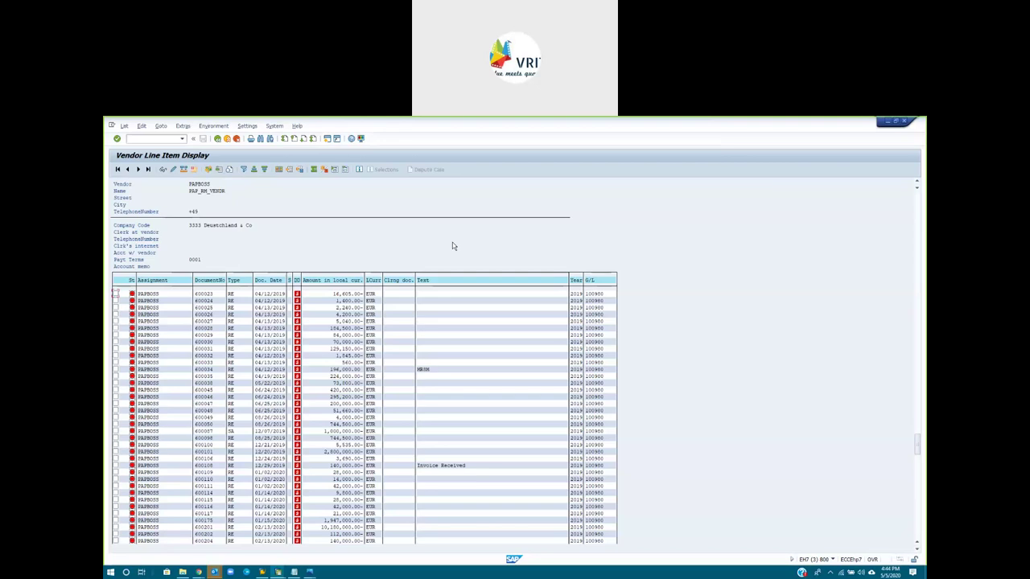
pyautogui.click(150, 138)
pyautogui.write('/ofb01')
pyautogui.press('Return')
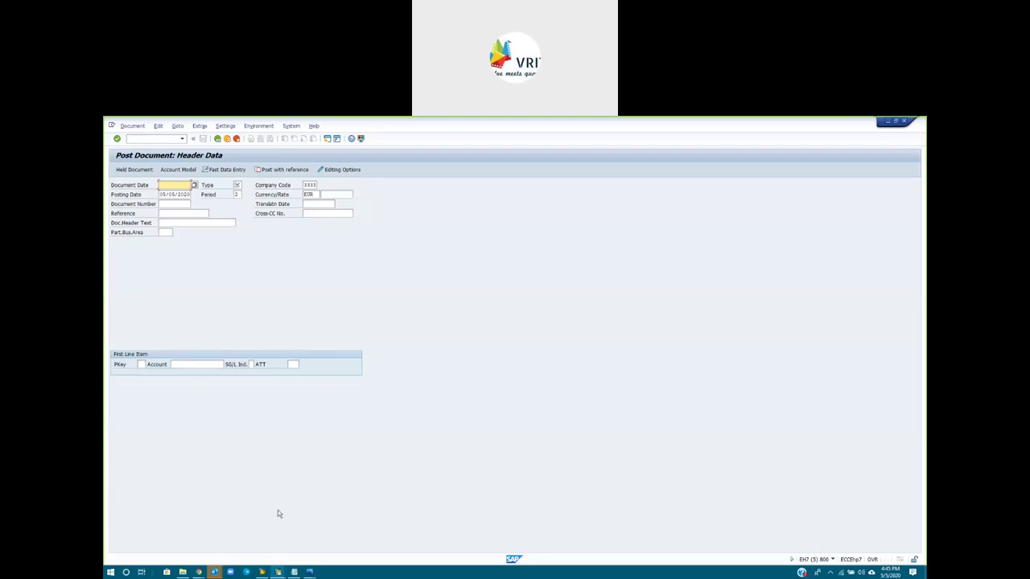
# Step: Copy G/L account number 100980 from the Display G/L Account window
pyautogui.click(278, 572)
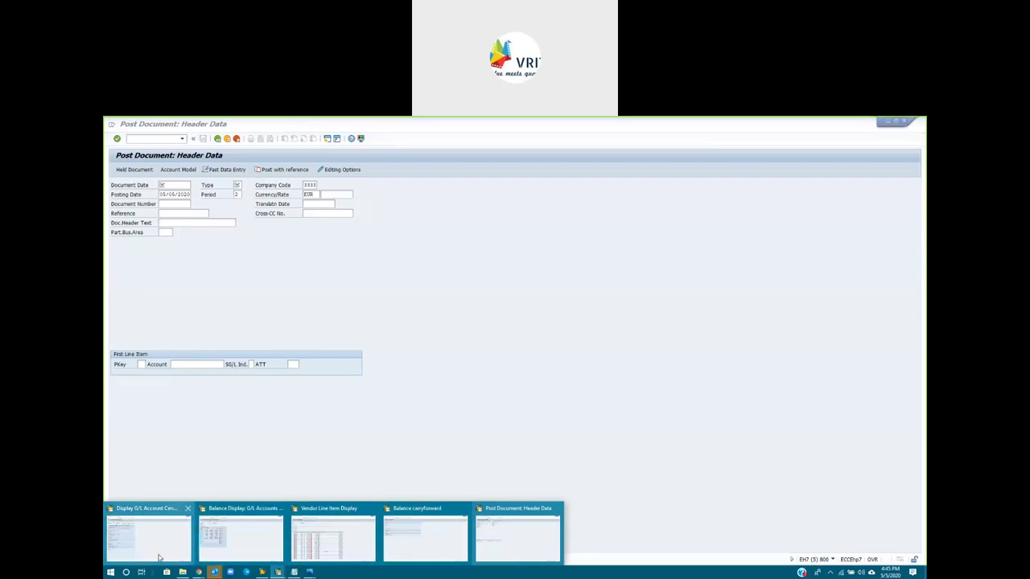
pyautogui.click(159, 557)
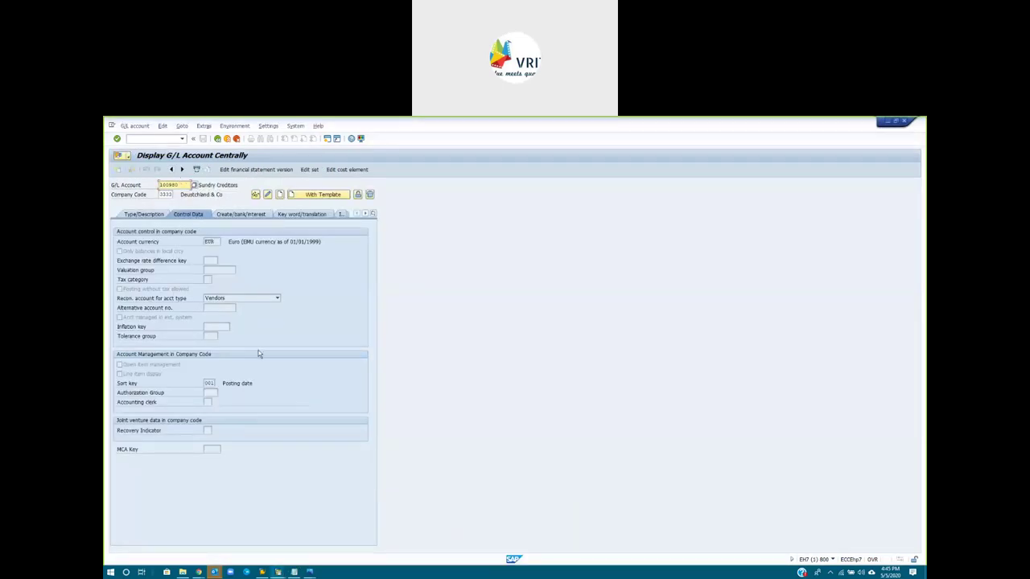
pyautogui.doubleClick(182, 185)
pyautogui.click(183, 185)
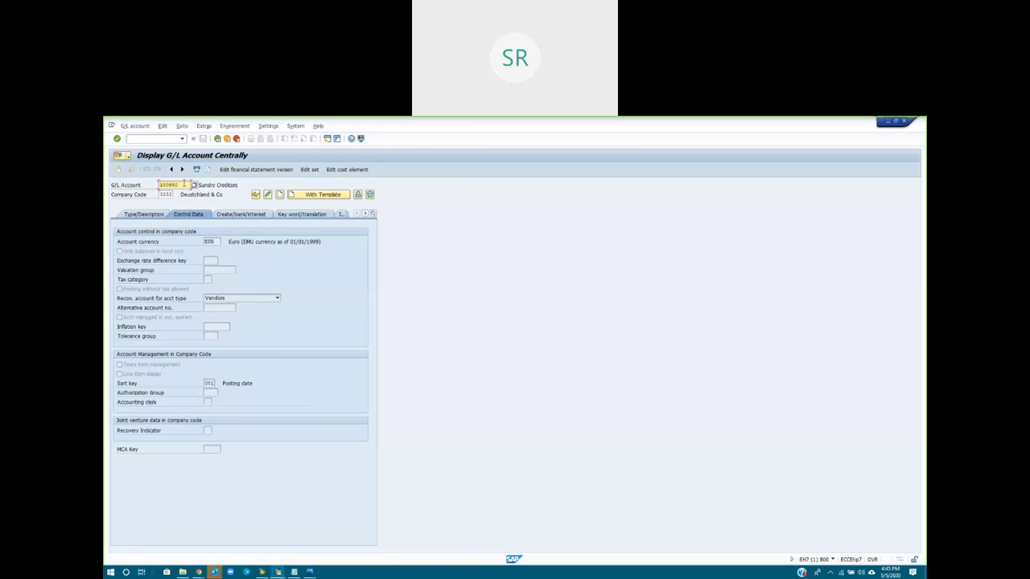
pyautogui.doubleClick(164, 186)
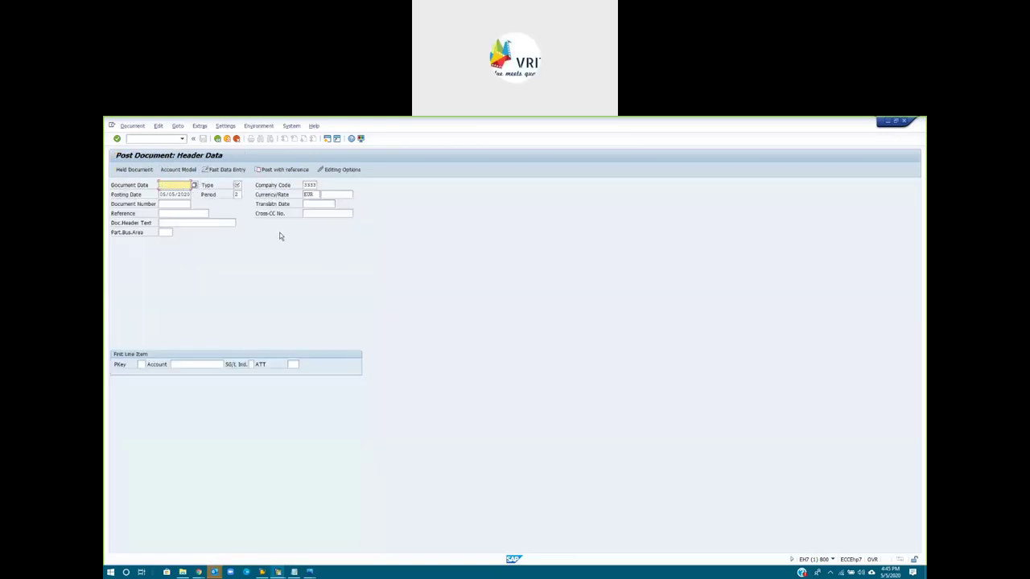
pyautogui.press('BackSpace')
# Step: Enter document date 05/05/2020, type SA and first line account 100980 in the header
pyautogui.write('0')
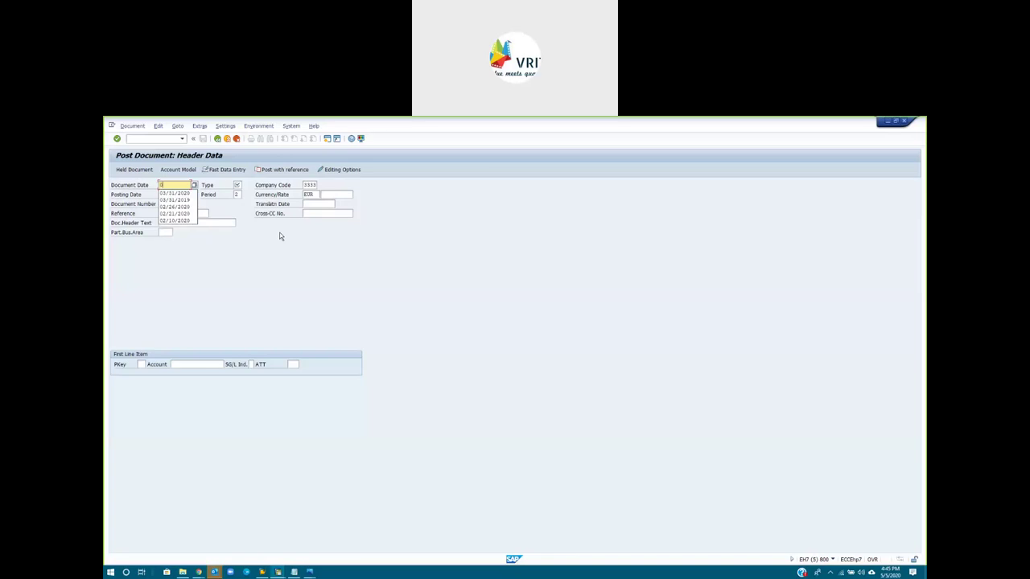
pyautogui.write('5/0')
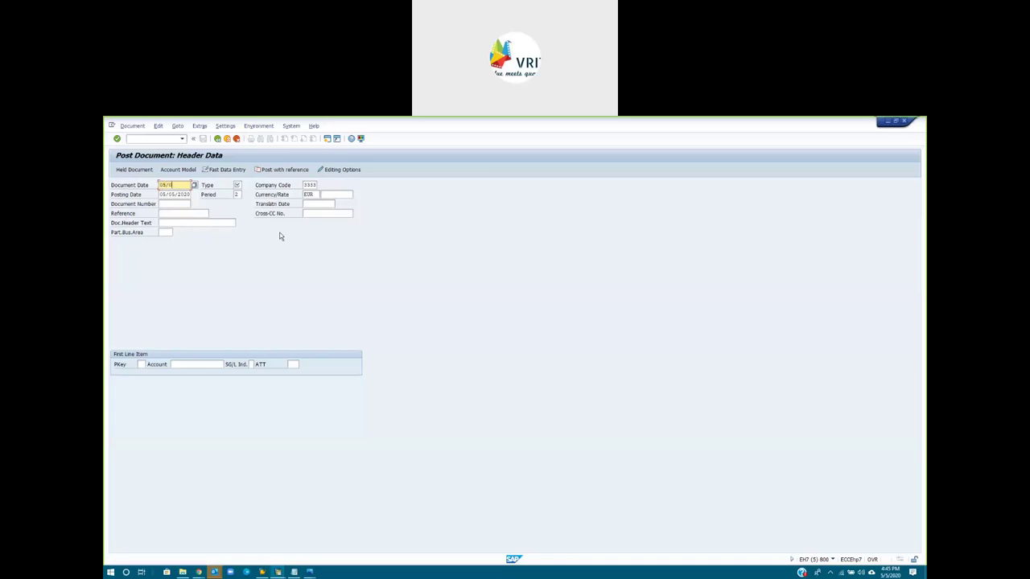
pyautogui.write('5/2020')
pyautogui.click(238, 185)
pyautogui.write('sa')
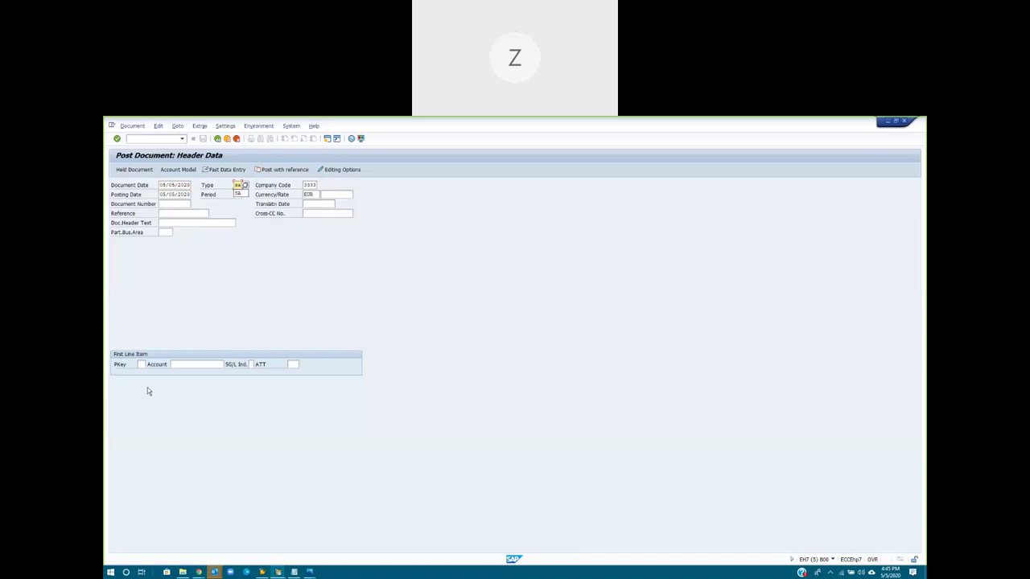
pyautogui.click(187, 363)
pyautogui.write('100960')
pyautogui.press('Return')
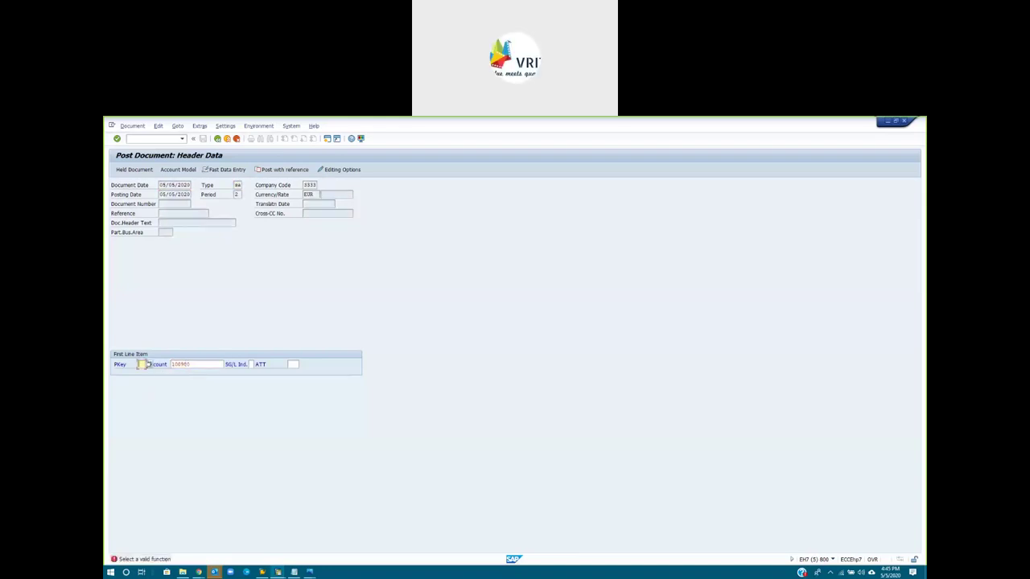
# Step: Choose posting key 40 (Debit entry) for the first line item
pyautogui.click(150, 366)
pyautogui.click(149, 366)
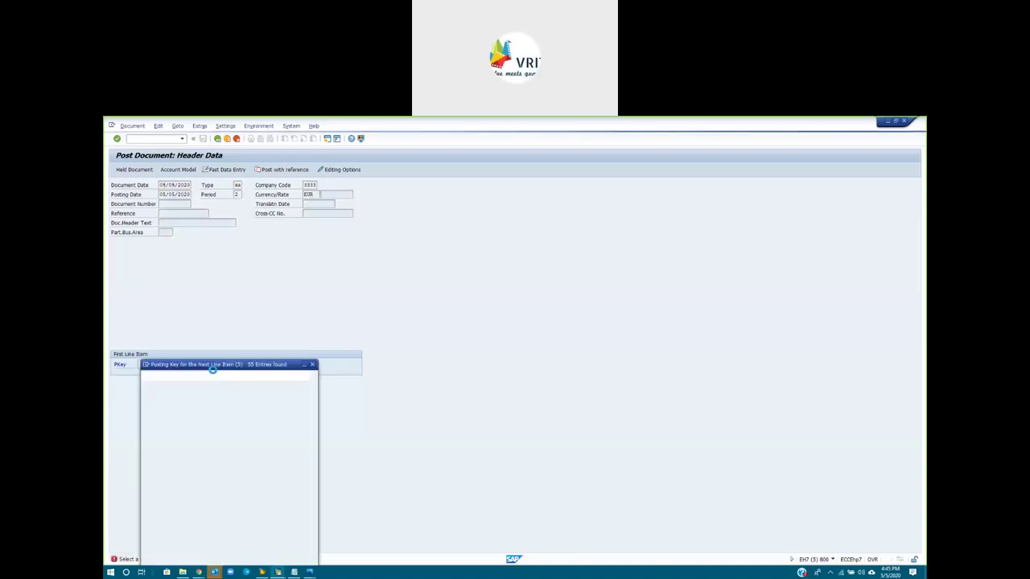
pyautogui.moveTo(231, 297); pyautogui.dragTo(595, 298)
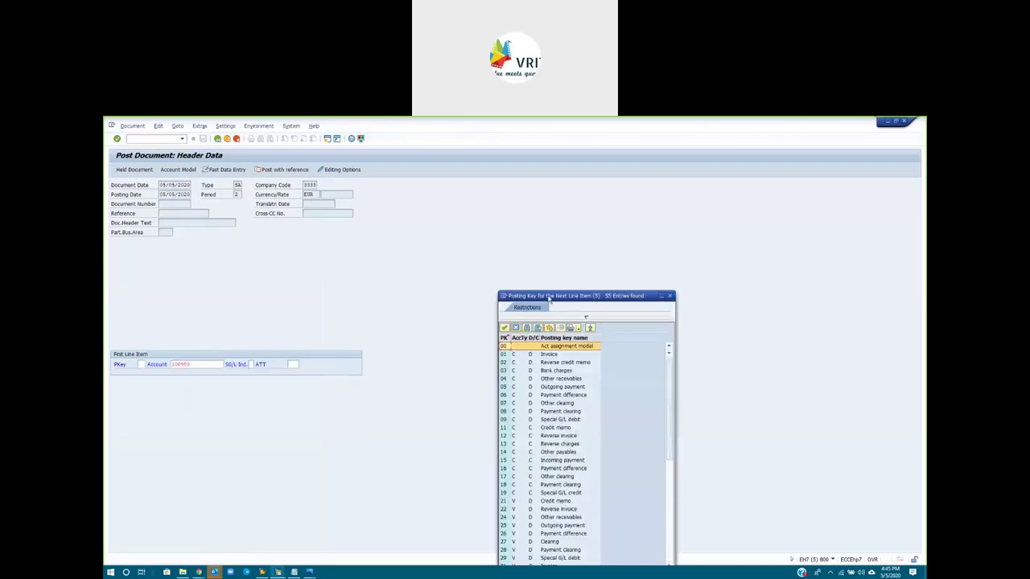
pyautogui.scroll(-9, 497, 502)
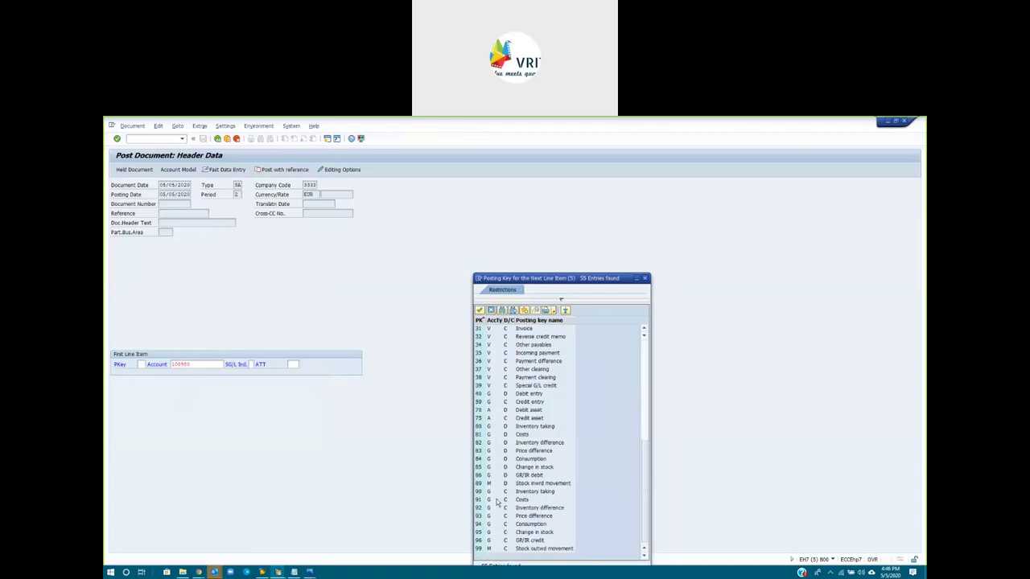
pyautogui.doubleClick(498, 395)
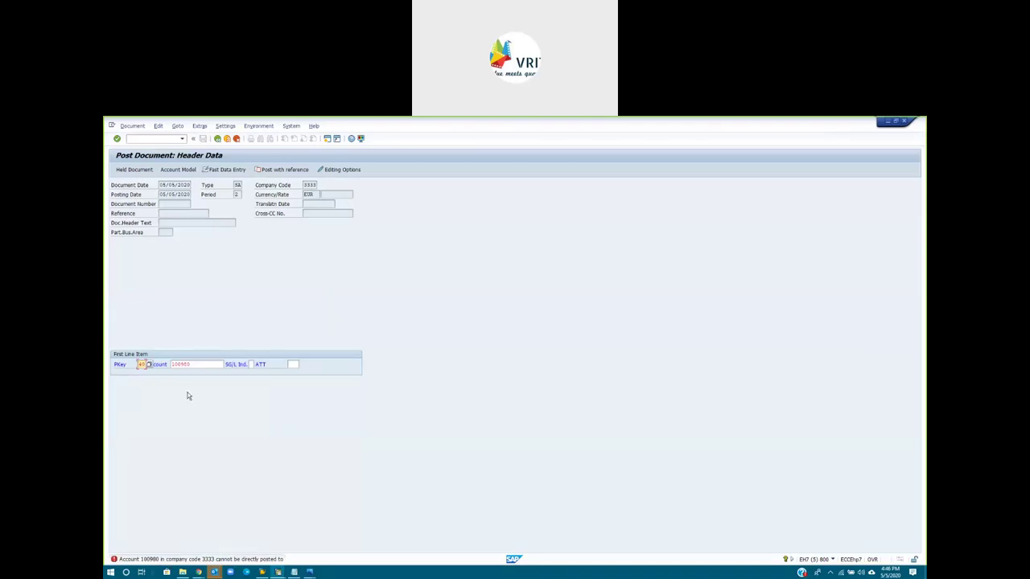
# Step: After key 40 is refused, recheck account 100980 and choose posting key 31 Invoice
pyautogui.press('F2')
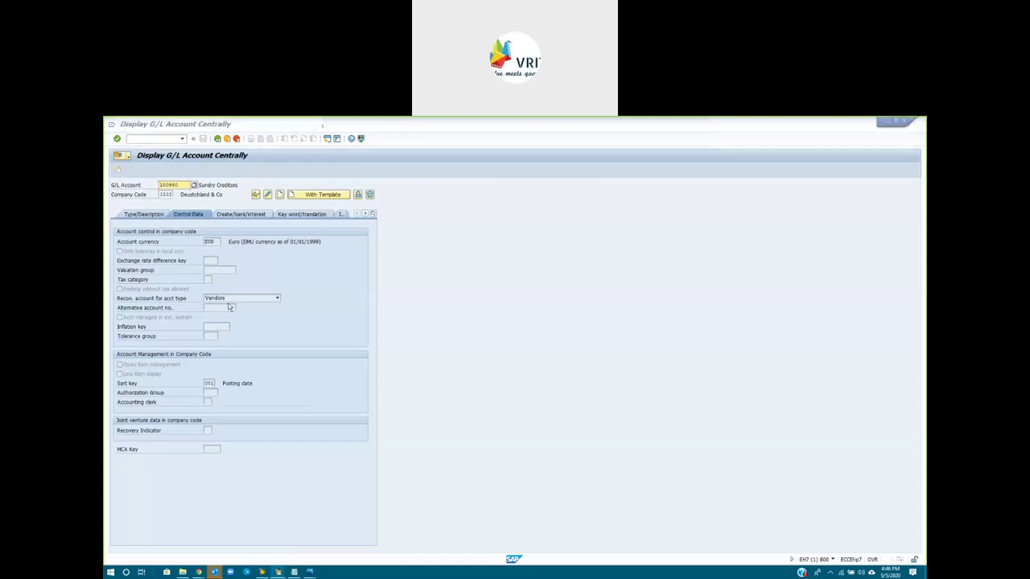
pyautogui.press('F3')
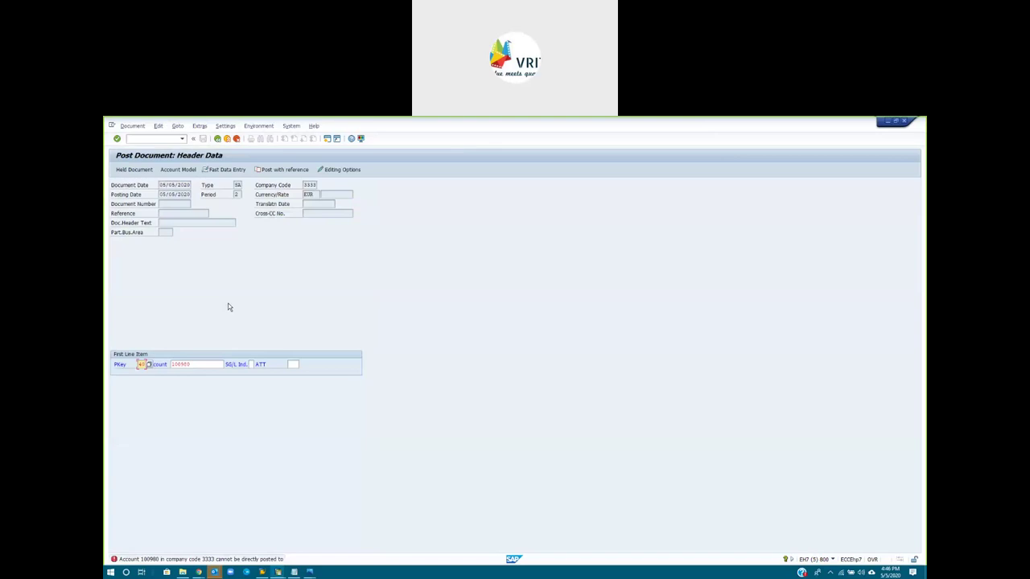
pyautogui.click(147, 366)
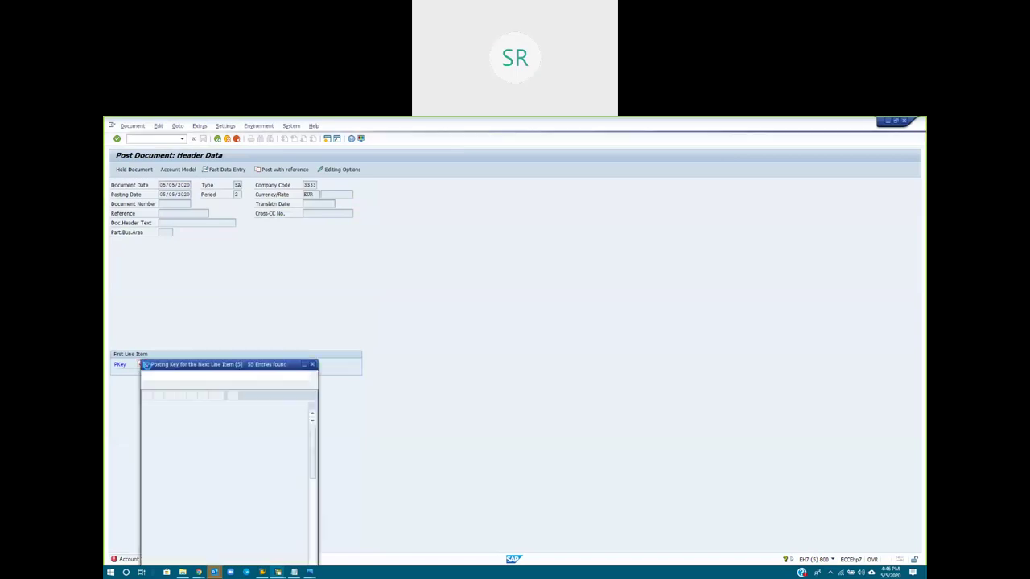
pyautogui.moveTo(227, 287); pyautogui.dragTo(409, 249)
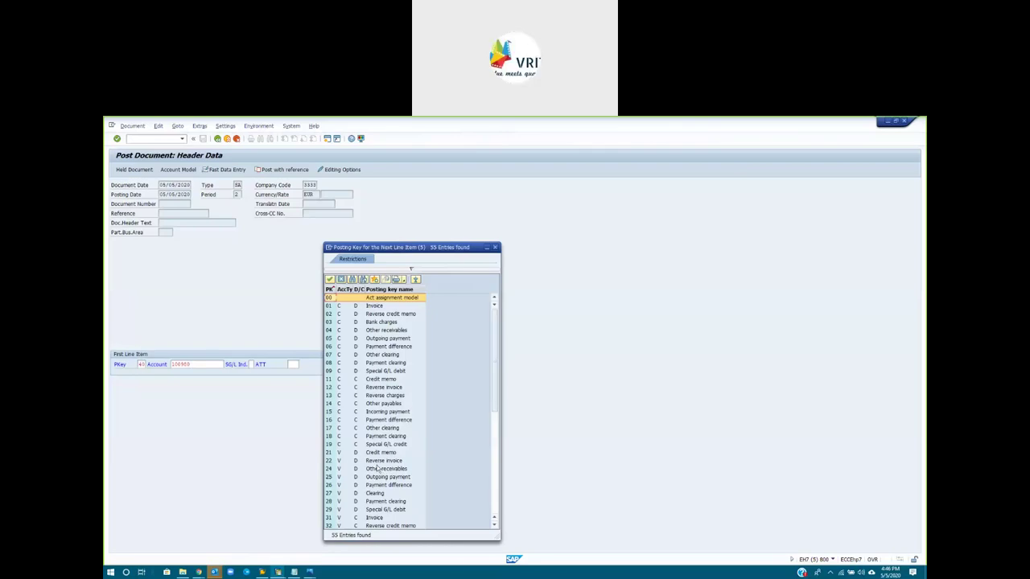
pyautogui.doubleClick(373, 518)
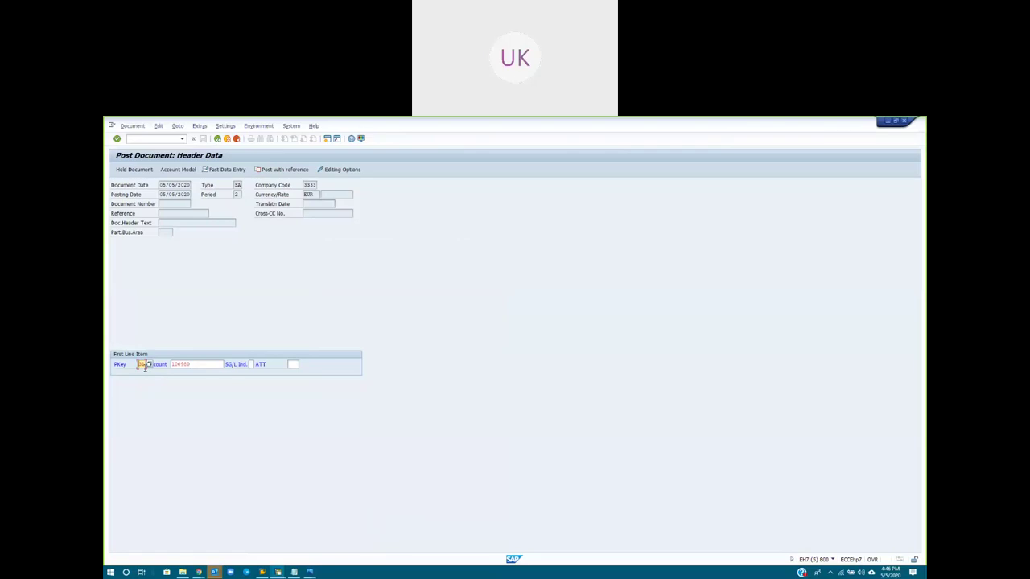
# Step: Submit posting key 31 and erase the rejected account 100980 from the line item
pyautogui.click(206, 365)
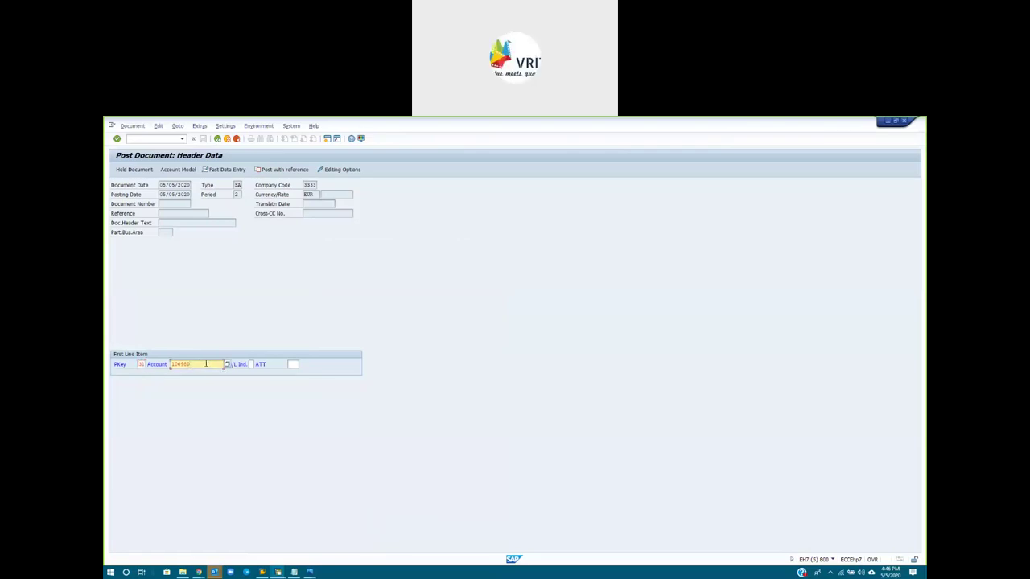
pyautogui.press('Return')
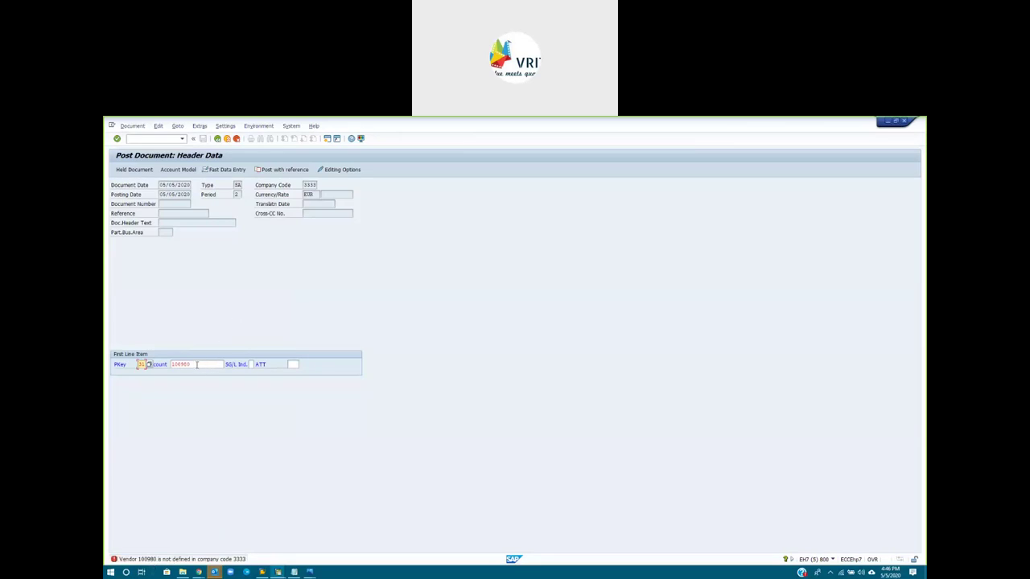
pyautogui.moveTo(197, 364); pyautogui.dragTo(129, 369)
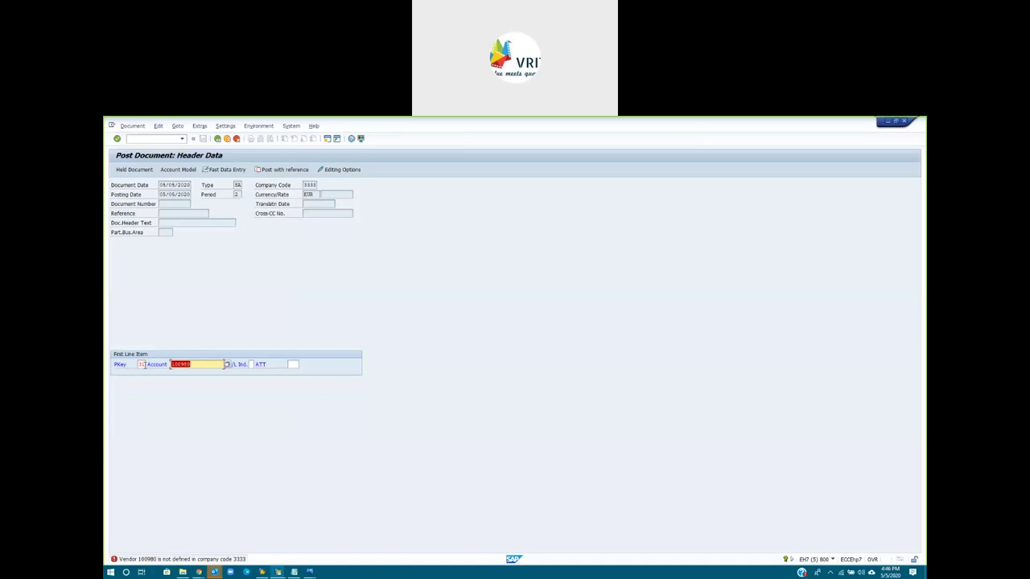
pyautogui.click(200, 365)
pyautogui.press('BackSpace')
pyautogui.press('BackSpace')
pyautogui.press('BackSpace')
pyautogui.press('BackSpace')
pyautogui.press('BackSpace')
pyautogui.press('BackSpace')
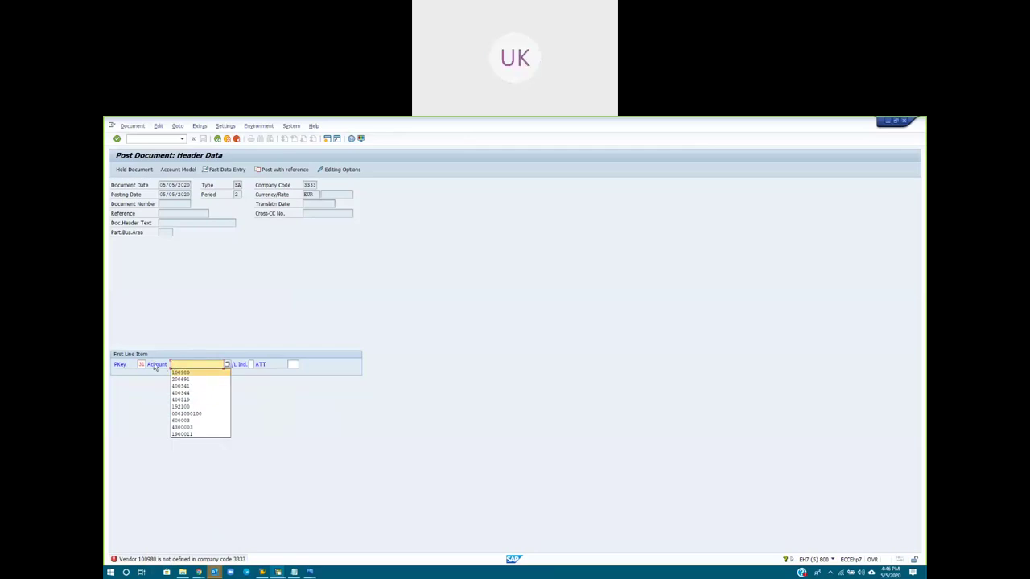
# Step: Pick vendor 7000025 (VENDOR 3) from a company code 3333 vendor search as the account
pyautogui.click(229, 365)
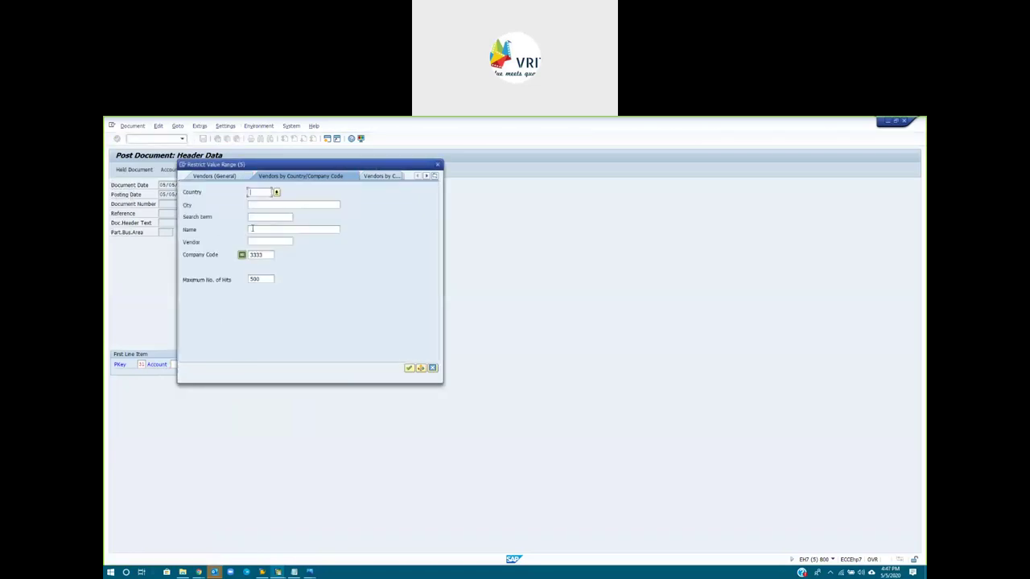
pyautogui.click(259, 241)
pyautogui.press('Return')
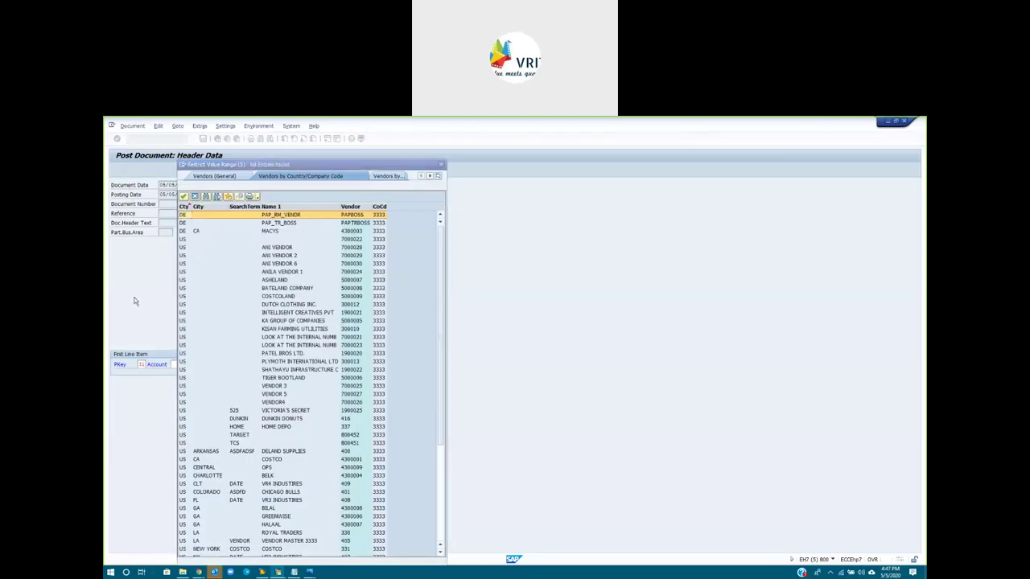
pyautogui.doubleClick(226, 385)
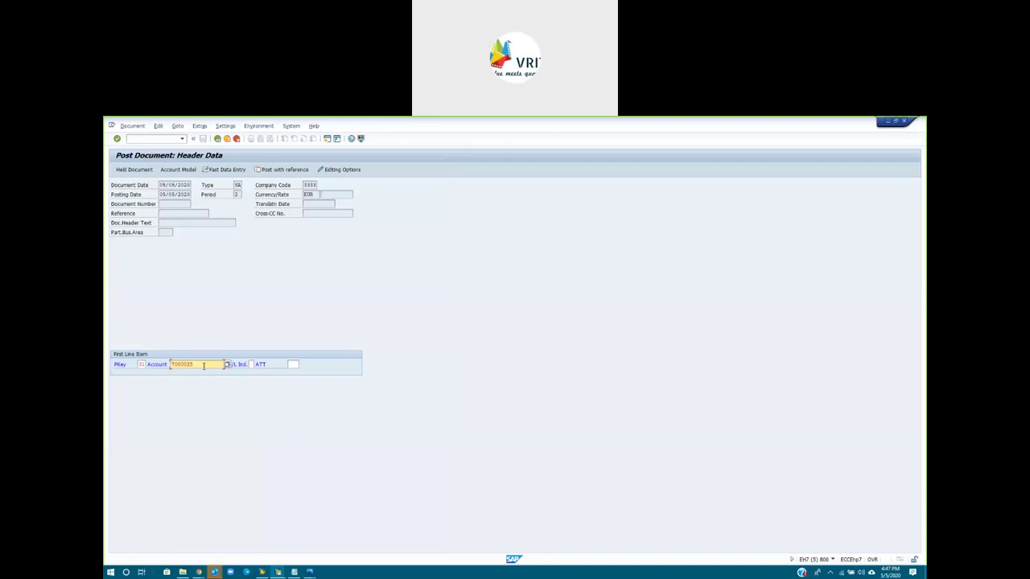
pyautogui.moveTo(204, 366); pyautogui.dragTo(129, 371)
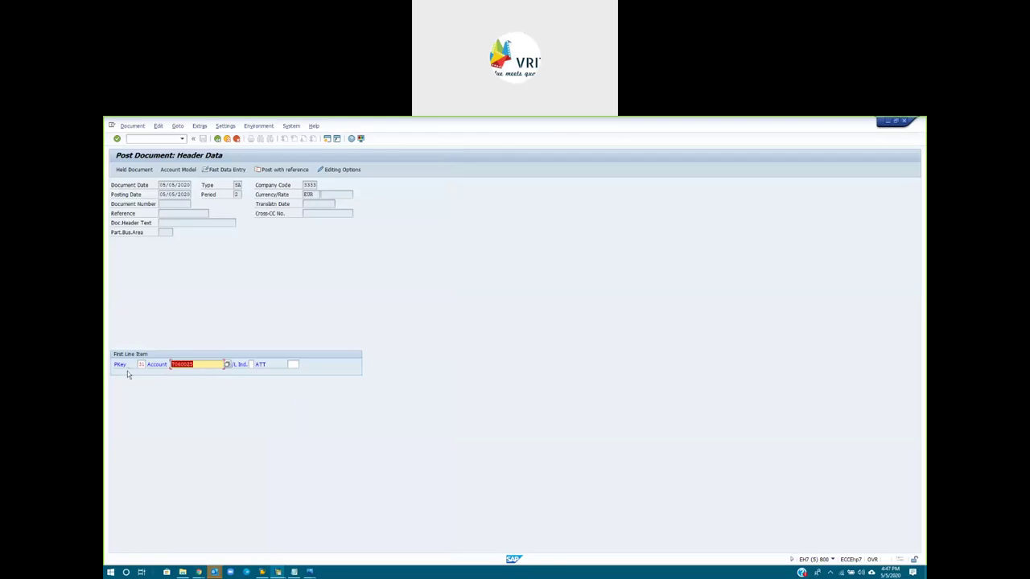